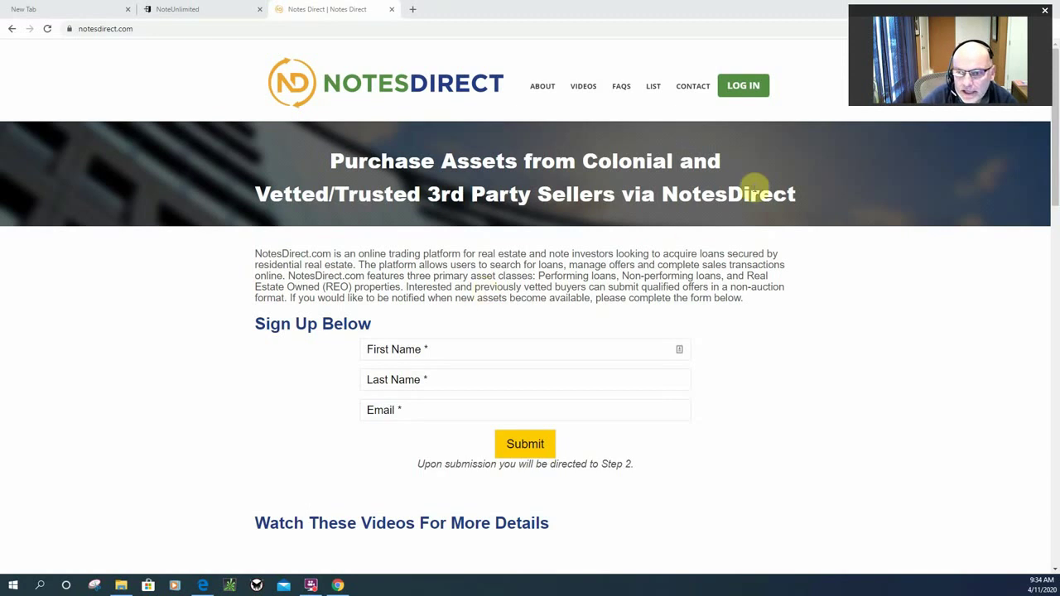
# Log in to the NotesDirect member site with the account's e-mail address and password.
pyautogui.click(743, 86)
pyautogui.click(219, 258)
pyautogui.click(220, 273)
pyautogui.click(218, 301)
pyautogui.write('•••••••')
pyautogui.press('Return')
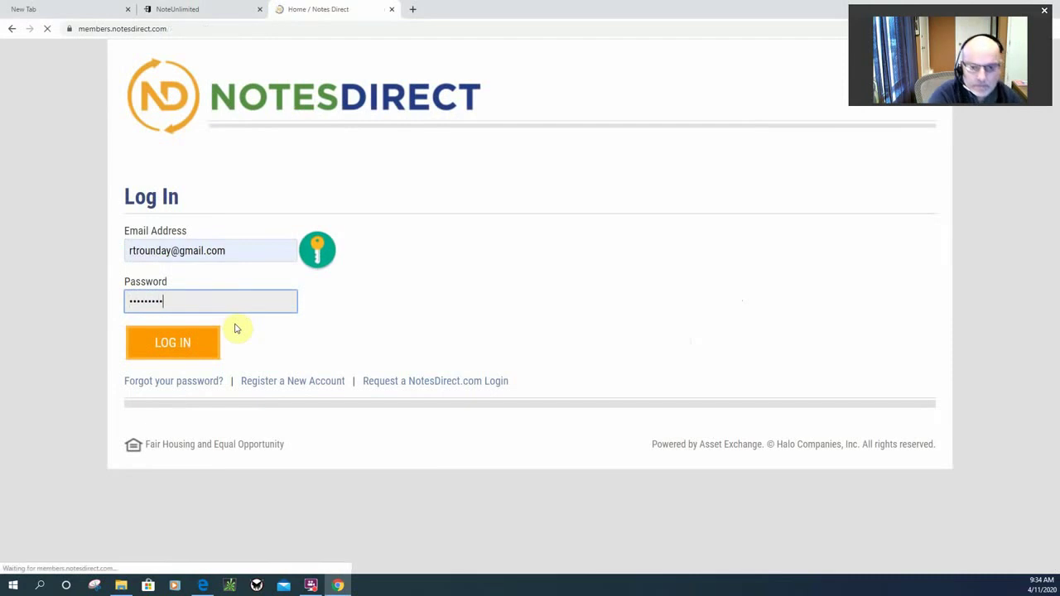
pyautogui.click(627, 191)
# Open the New Assets listing on NotesDirect and look through the first page of results.
pyautogui.moveTo(500, 157)
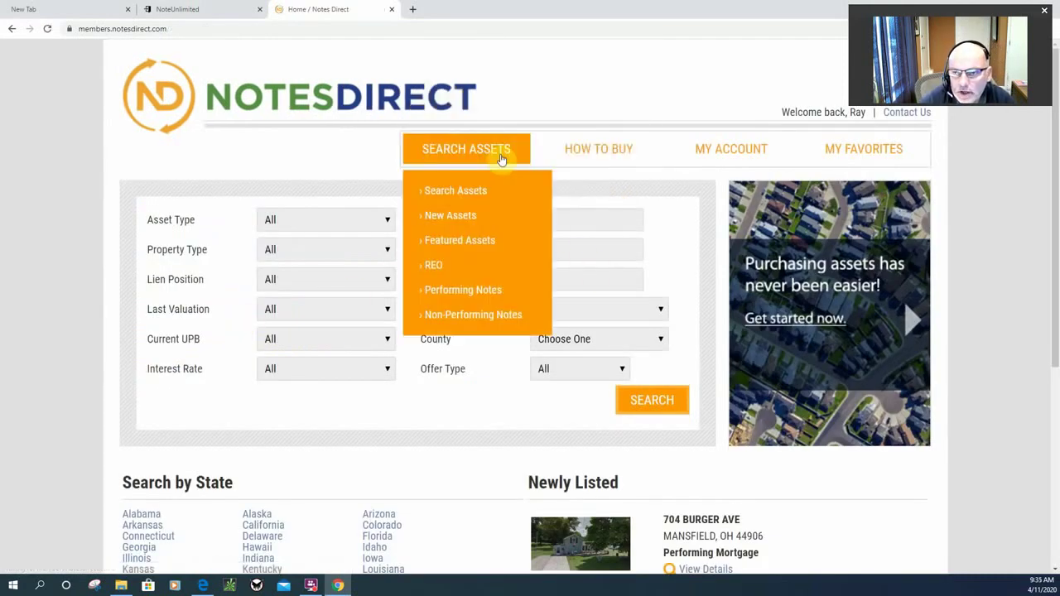
pyautogui.click(458, 190)
pyautogui.click(455, 219)
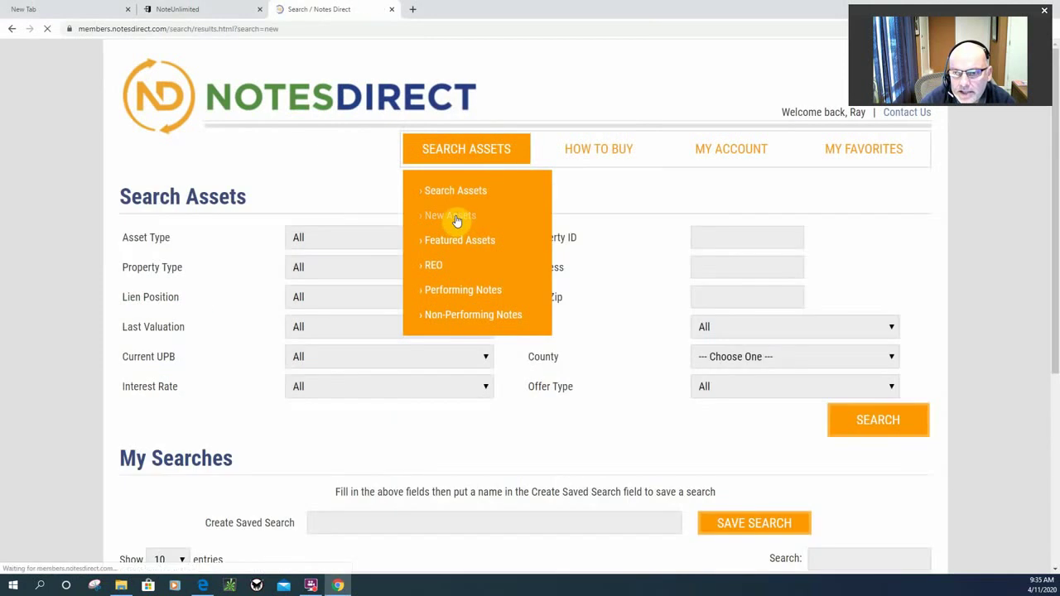
pyautogui.scroll(-18, 497, 307)
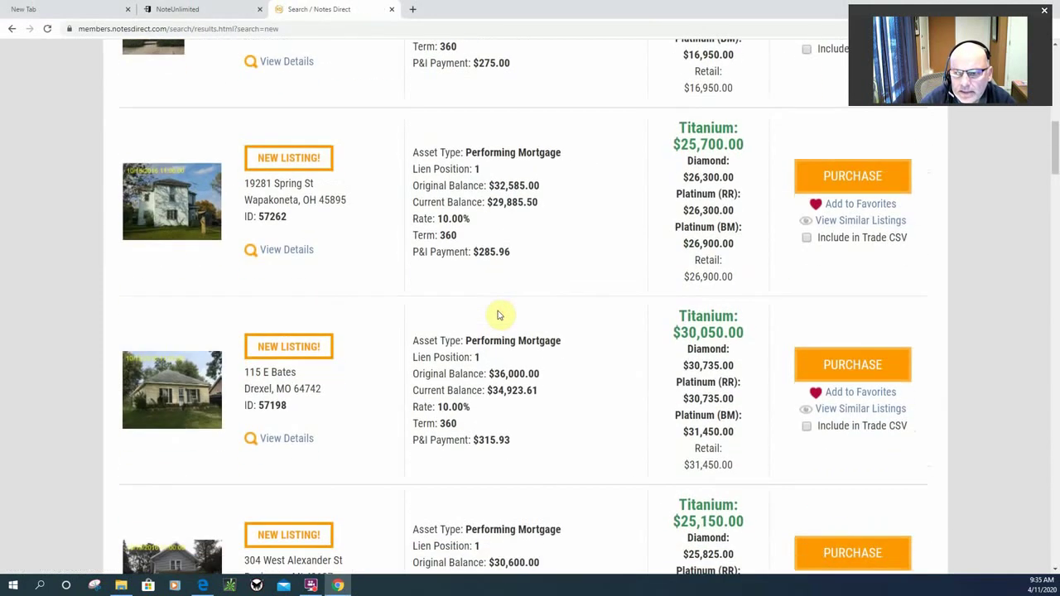
pyautogui.scroll(-20, 500, 316)
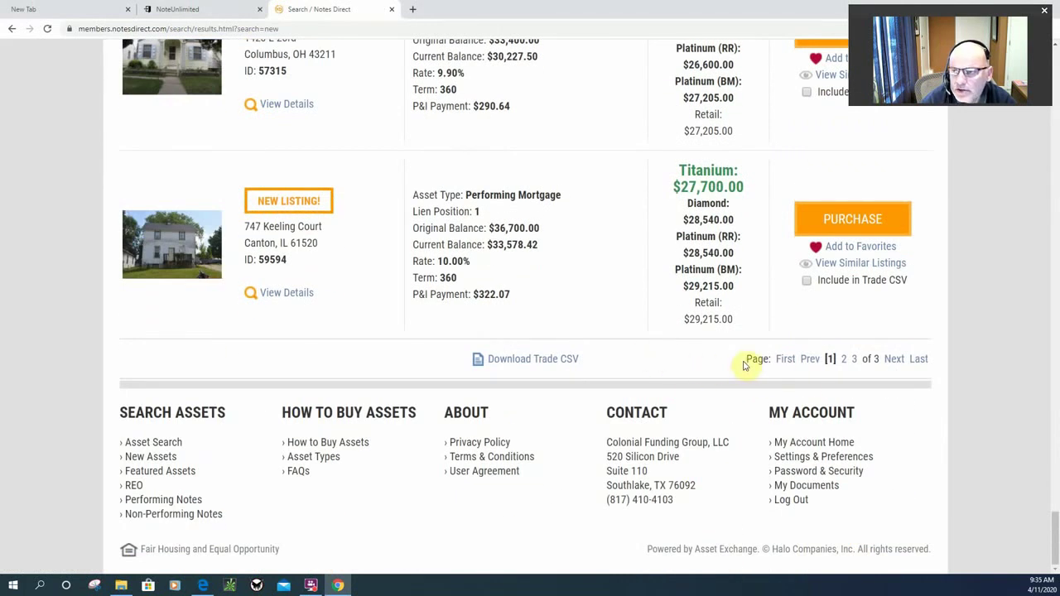
# Show 50 search results per page in the new assets listing.
pyautogui.scroll(10, 746, 364)
pyautogui.scroll(15, 645, 335)
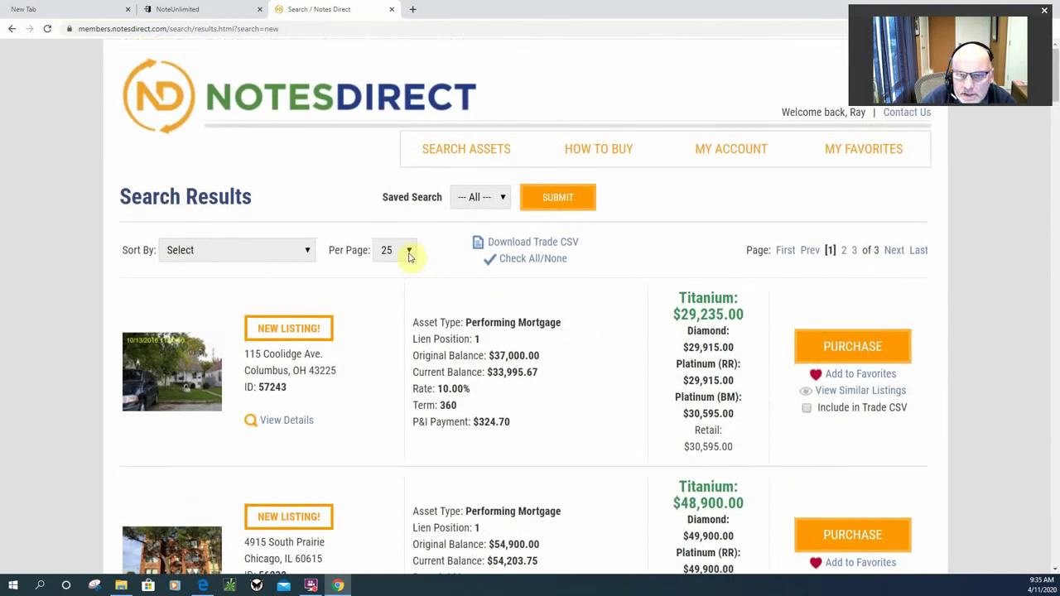
pyautogui.click(406, 250)
pyautogui.click(401, 298)
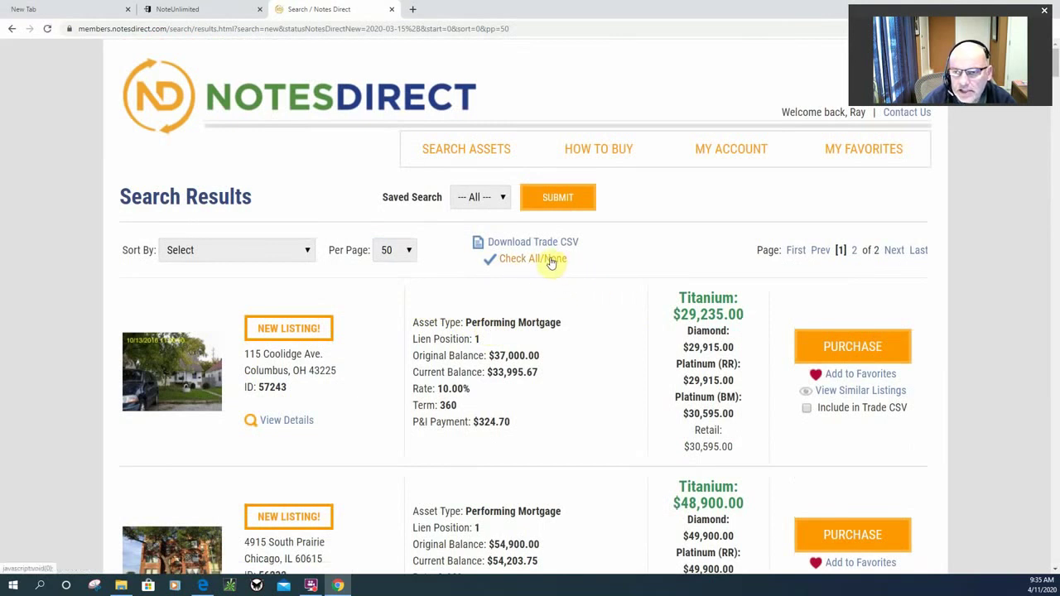
# Include all listings on the results page in the Trade CSV and download it.
pyautogui.click(806, 408)
pyautogui.scroll(-2, 812, 428)
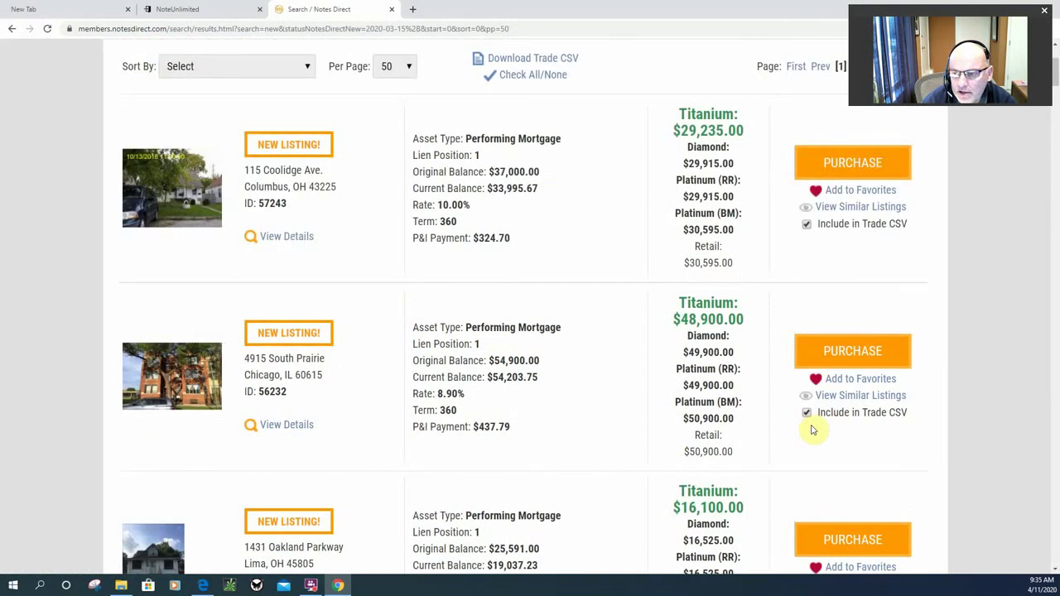
pyautogui.scroll(-2, 813, 429)
pyautogui.scroll(-2, 815, 427)
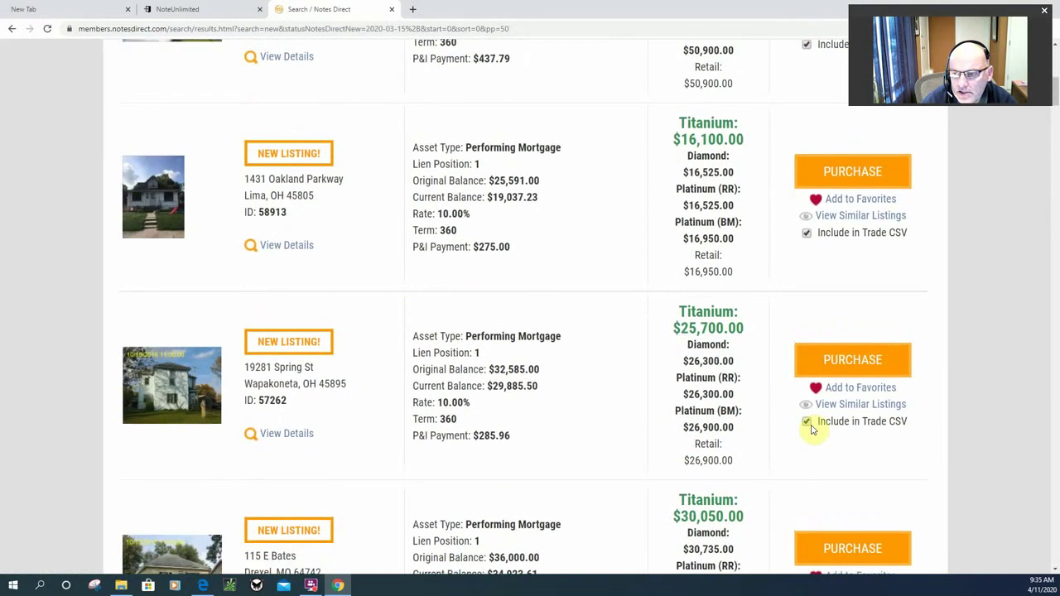
pyautogui.scroll(-2, 817, 424)
pyautogui.scroll(-2, 825, 437)
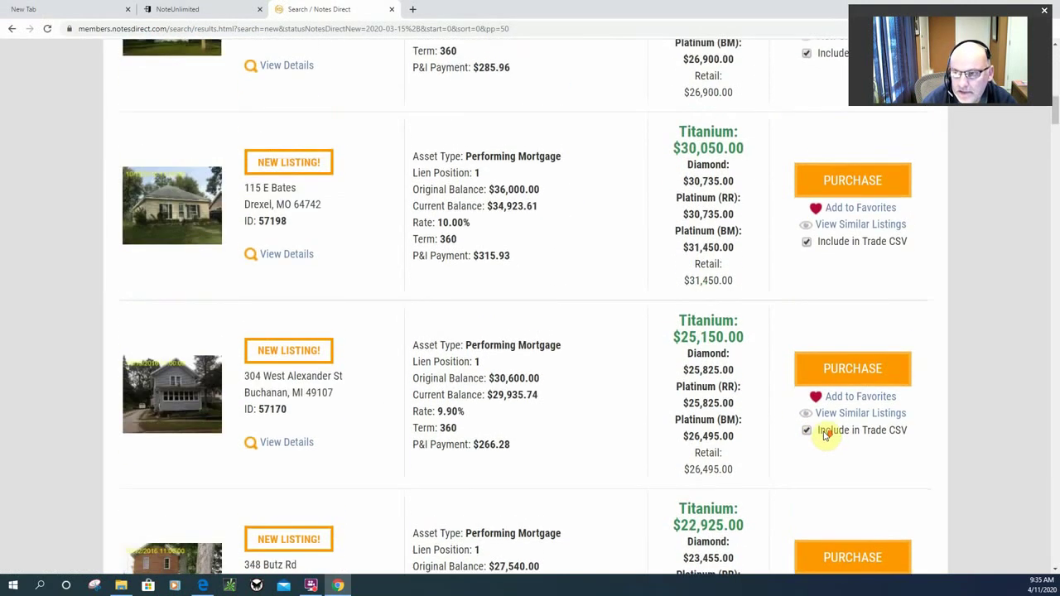
pyautogui.scroll(10, 825, 437)
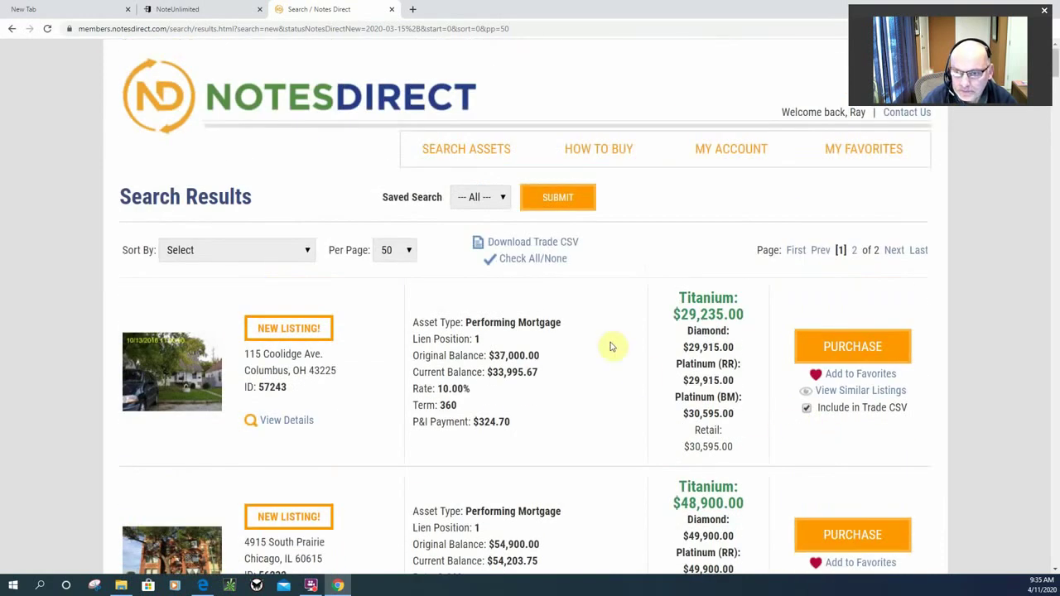
pyautogui.click(568, 247)
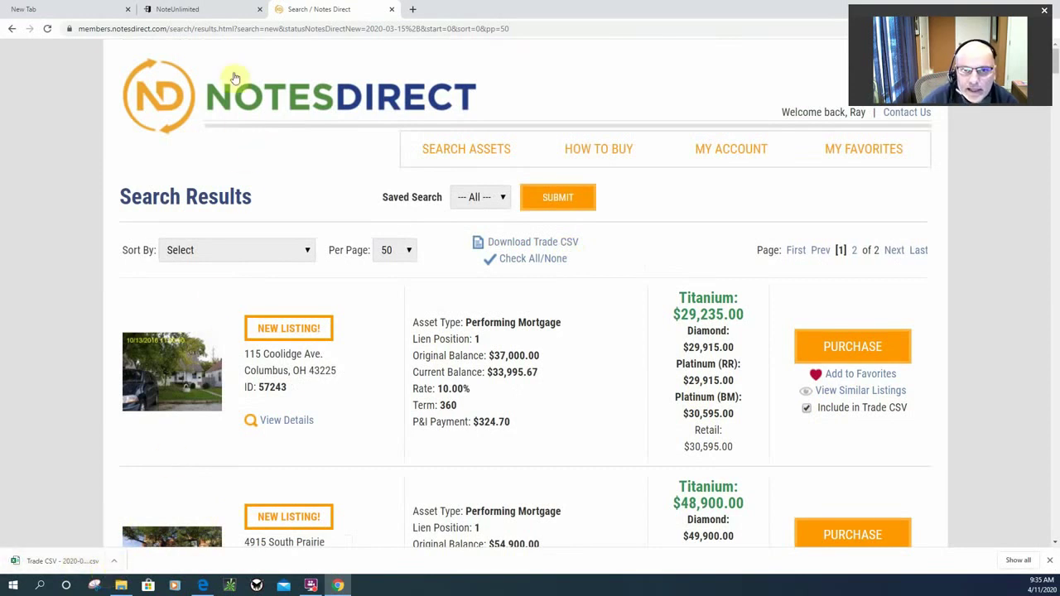
# Switch to the NoteUnlimited site and sign in to the account.
pyautogui.click(222, 10)
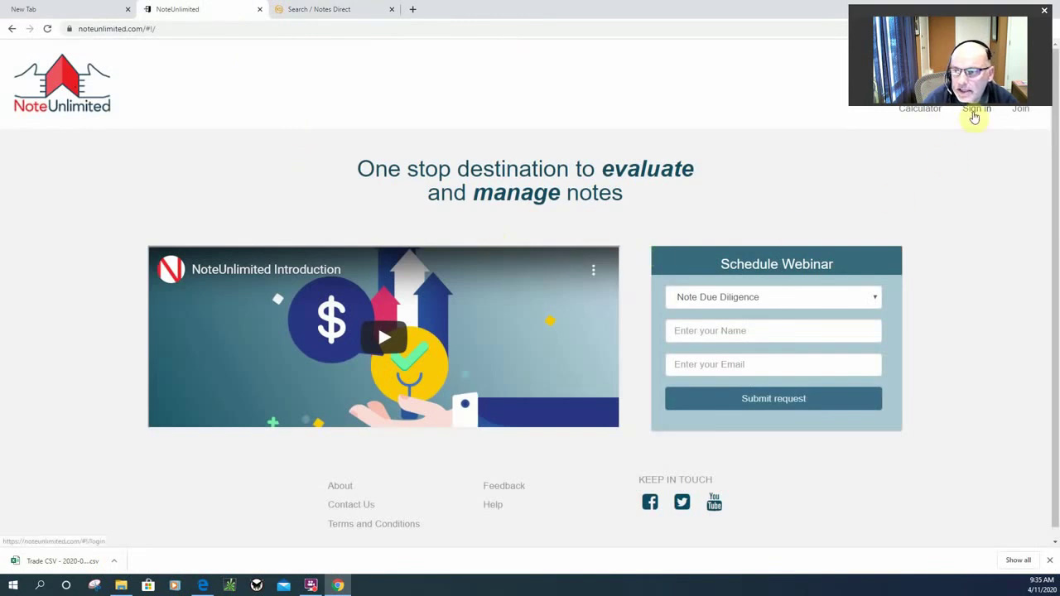
pyautogui.click(974, 115)
pyautogui.click(563, 312)
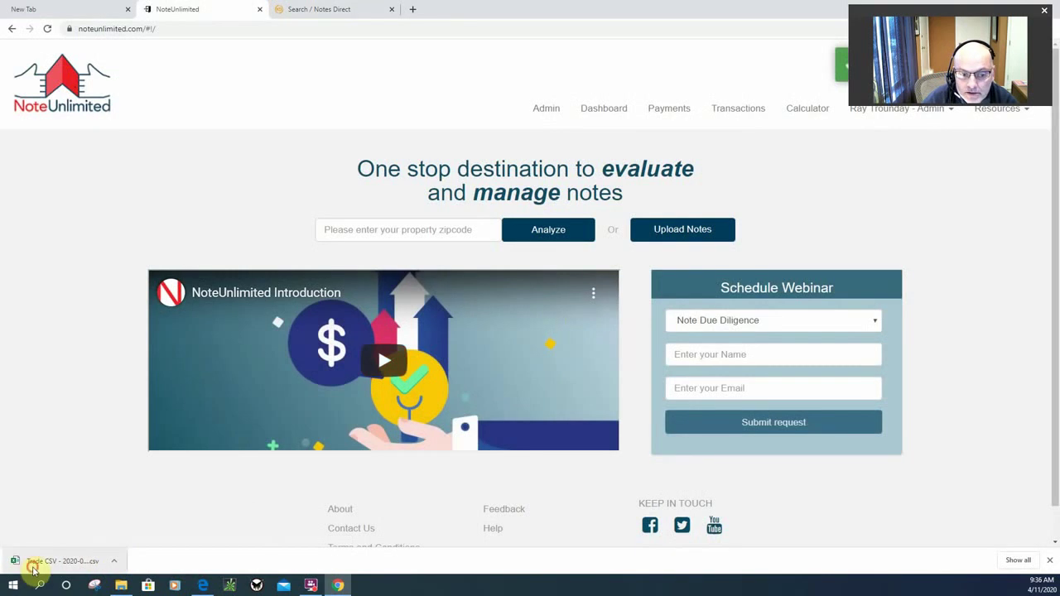
# Upload the downloaded Trade CSV file to NoteUnlimited and choose to import it to a pool.
pyautogui.moveTo(30, 560); pyautogui.dragTo(556, 265)
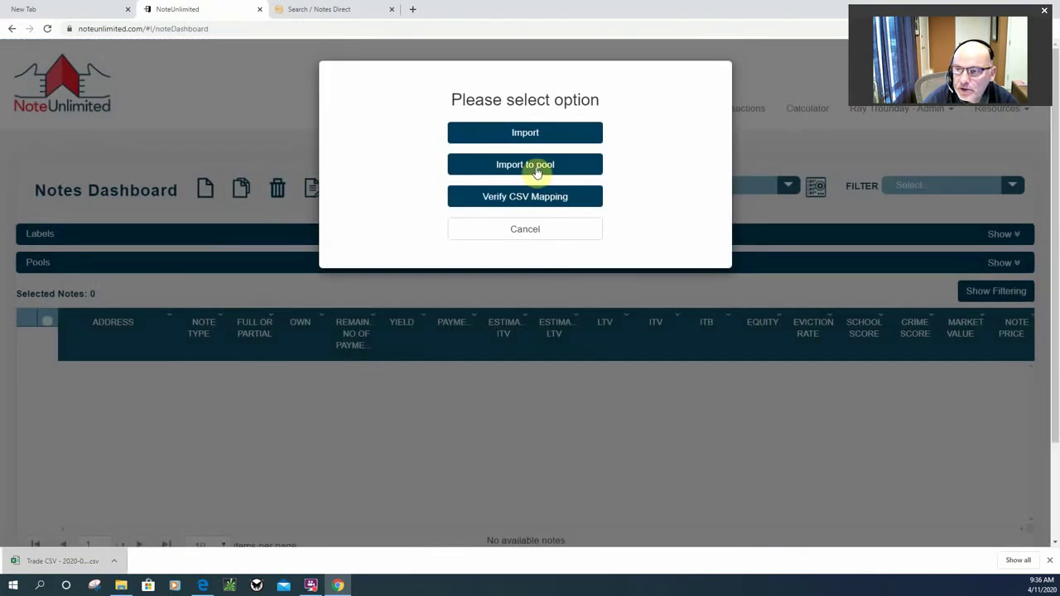
pyautogui.click(536, 166)
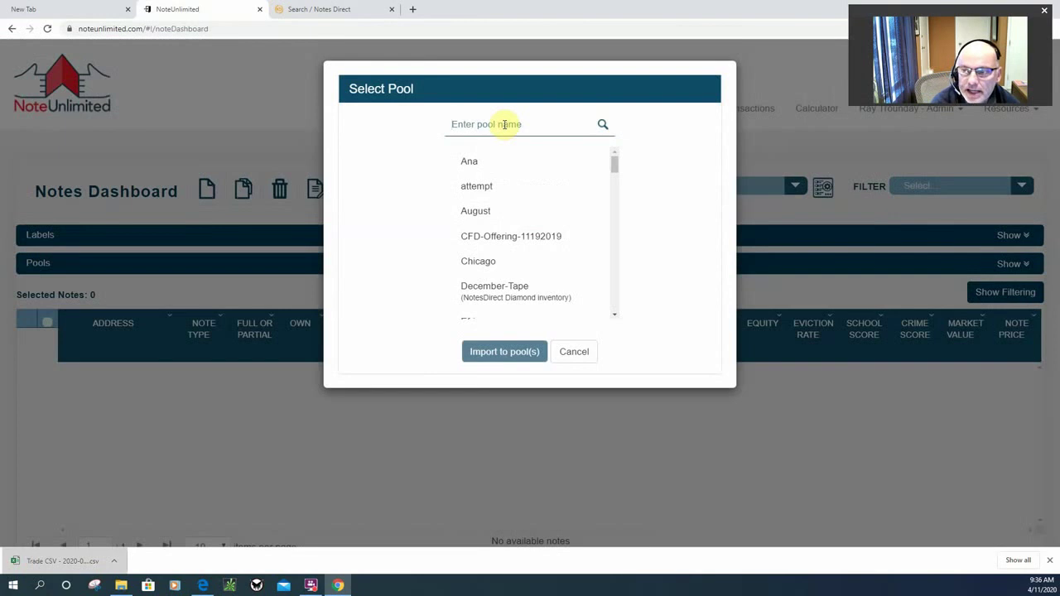
# Start creating a new pool named NotesDirect-04112020 for the import.
pyautogui.write('Noyr')
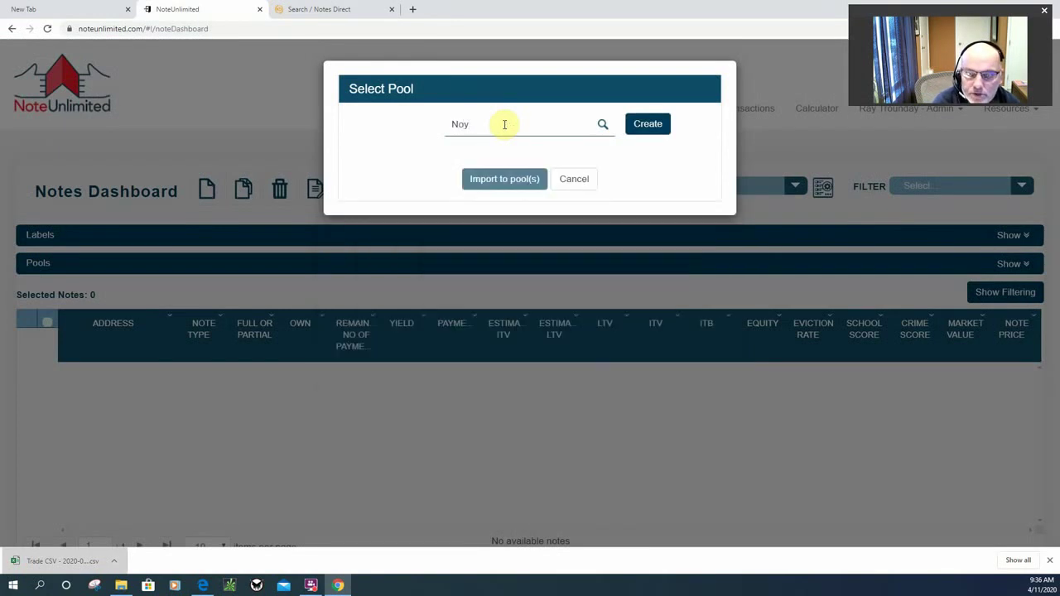
pyautogui.press('BackSpace')
pyautogui.write('tw')
pyautogui.press('BackSpace')
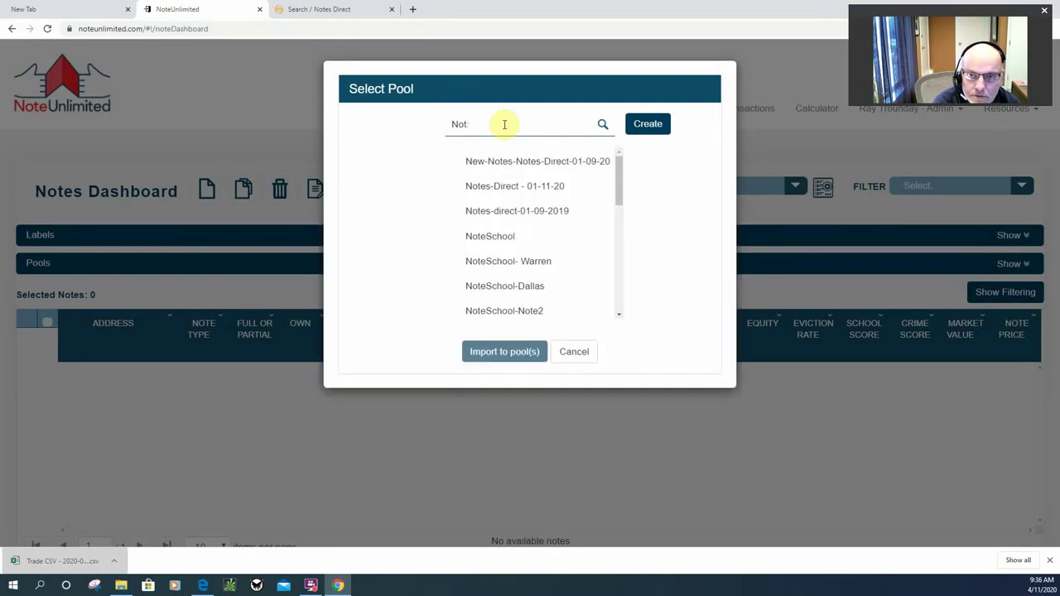
pyautogui.write('esDirect')
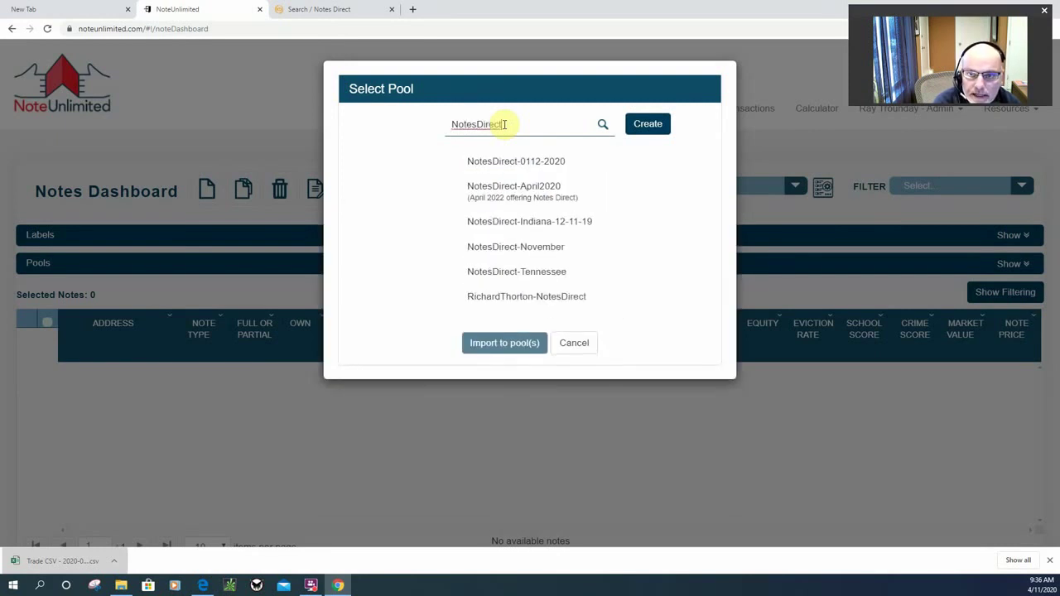
pyautogui.write('-04')
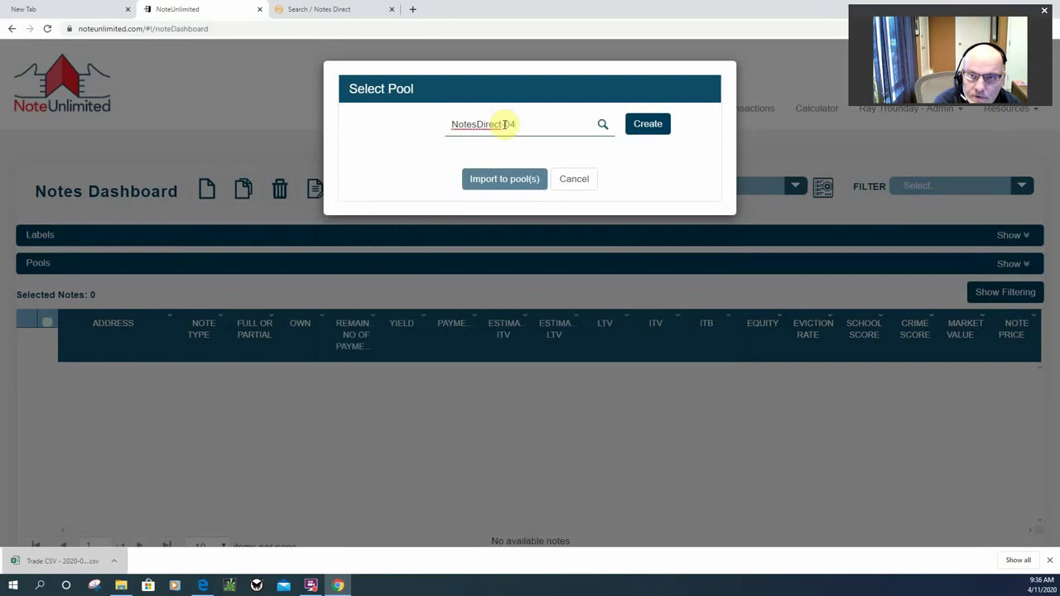
pyautogui.write('112020')
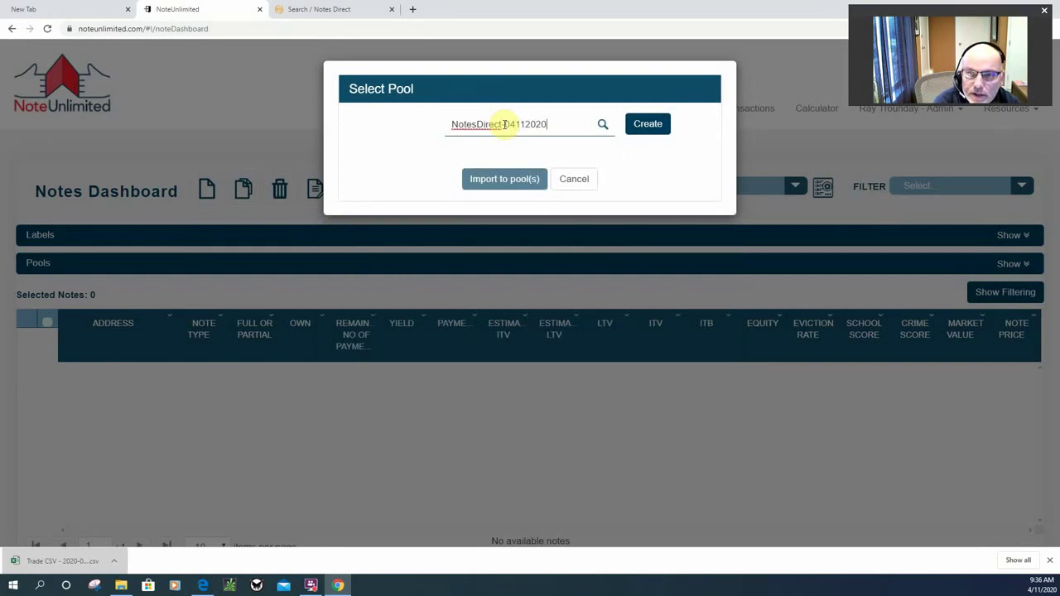
pyautogui.click(652, 131)
# Give the new pool the description "April tape from NotesDirect", leave its price empty and save it.
pyautogui.click(539, 162)
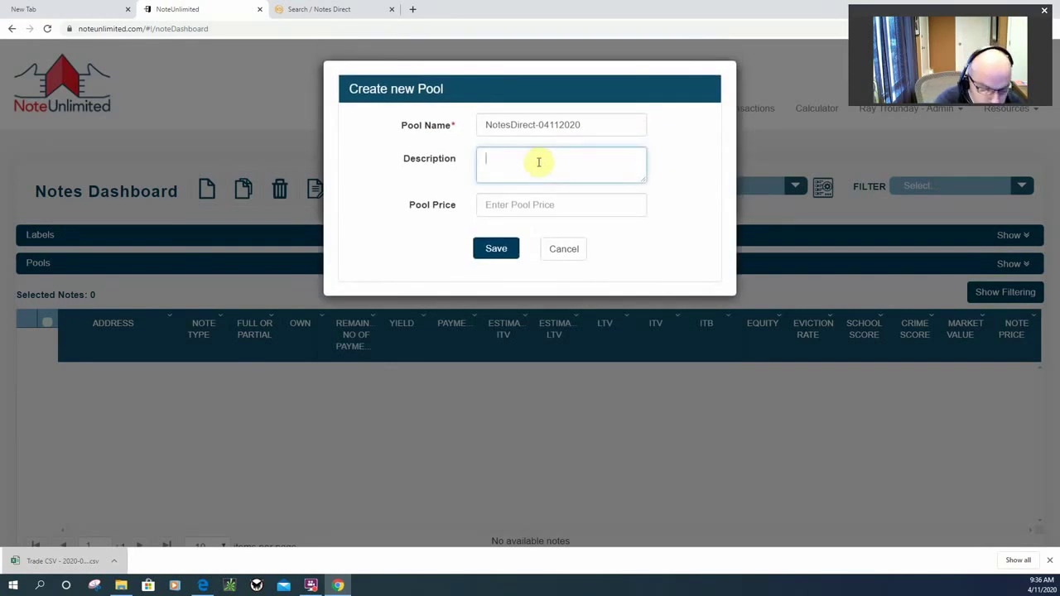
pyautogui.write('April ta[p')
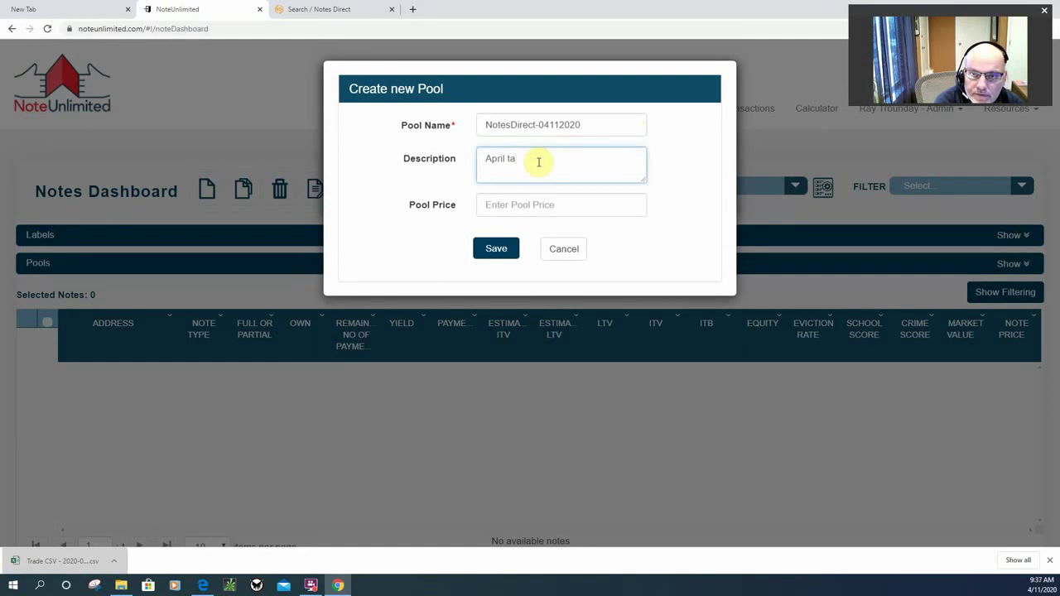
pyautogui.press('BackSpace')
pyautogui.press('BackSpace')
pyautogui.write('pe from ')
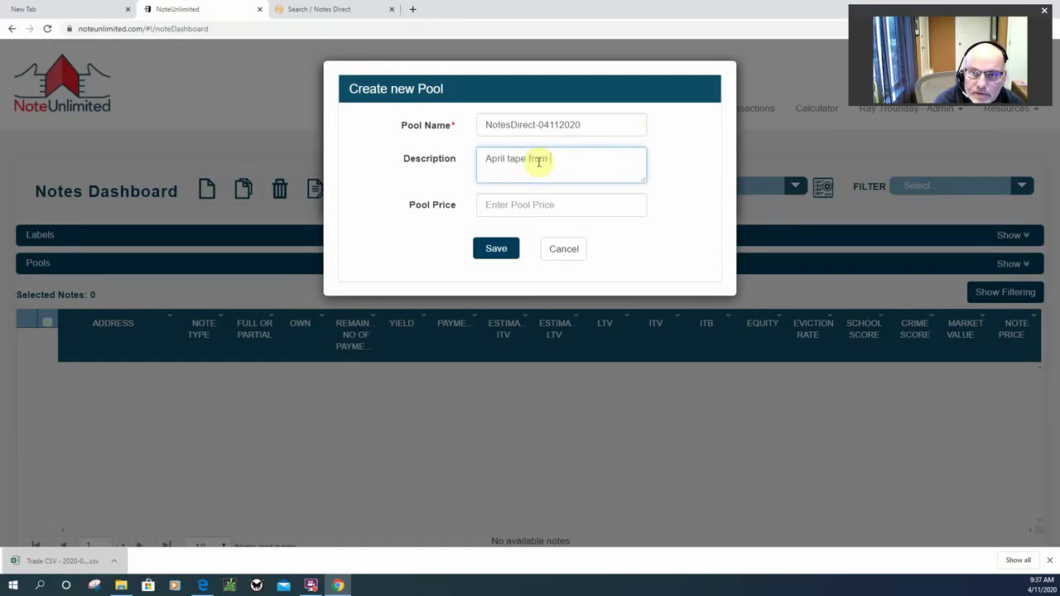
pyautogui.write('NotesDir')
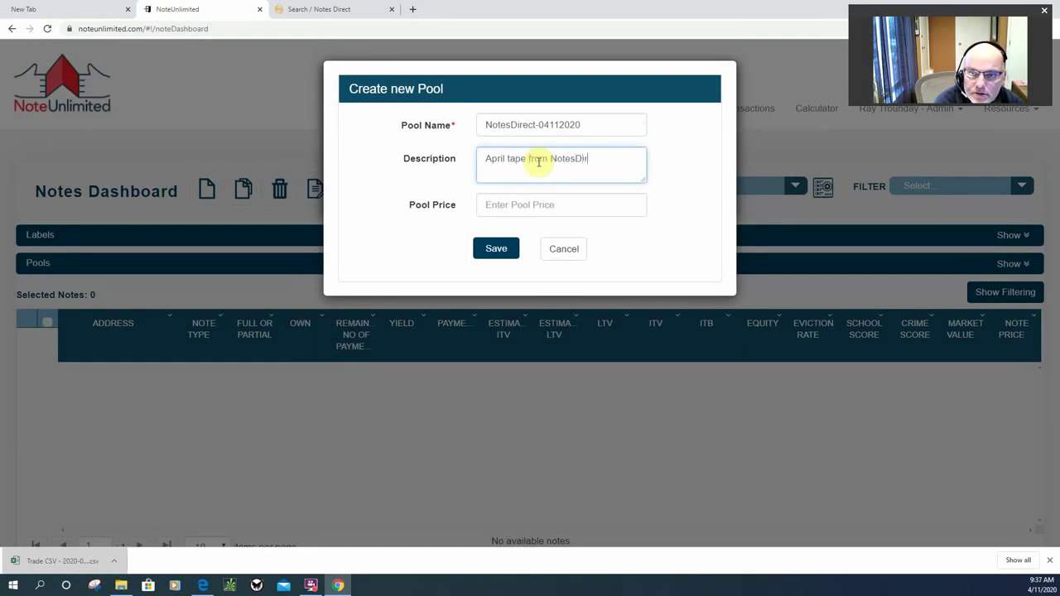
pyautogui.write('ect')
pyautogui.press('Tab')
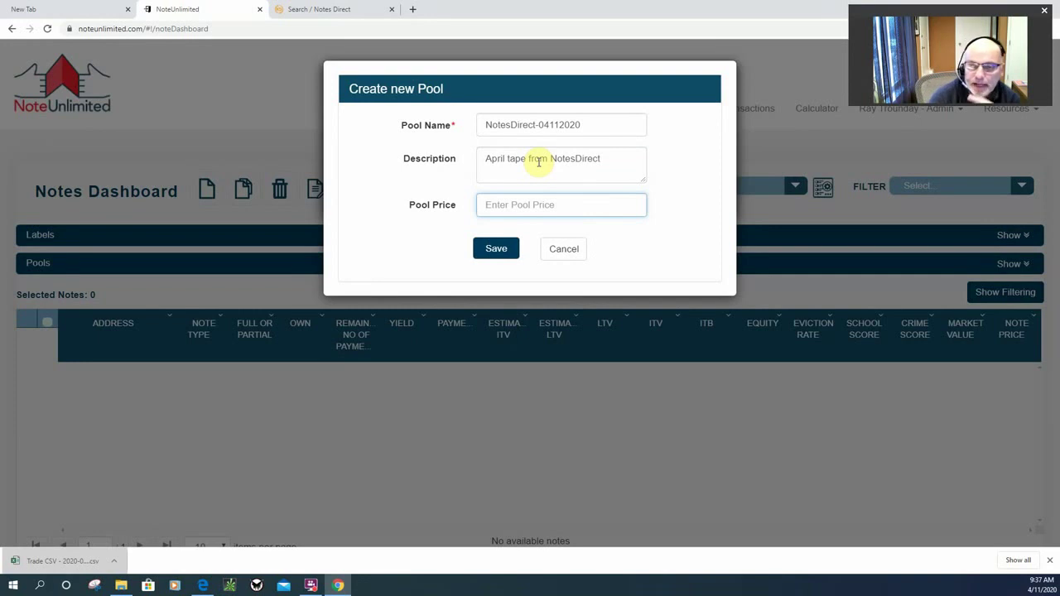
pyautogui.click(501, 253)
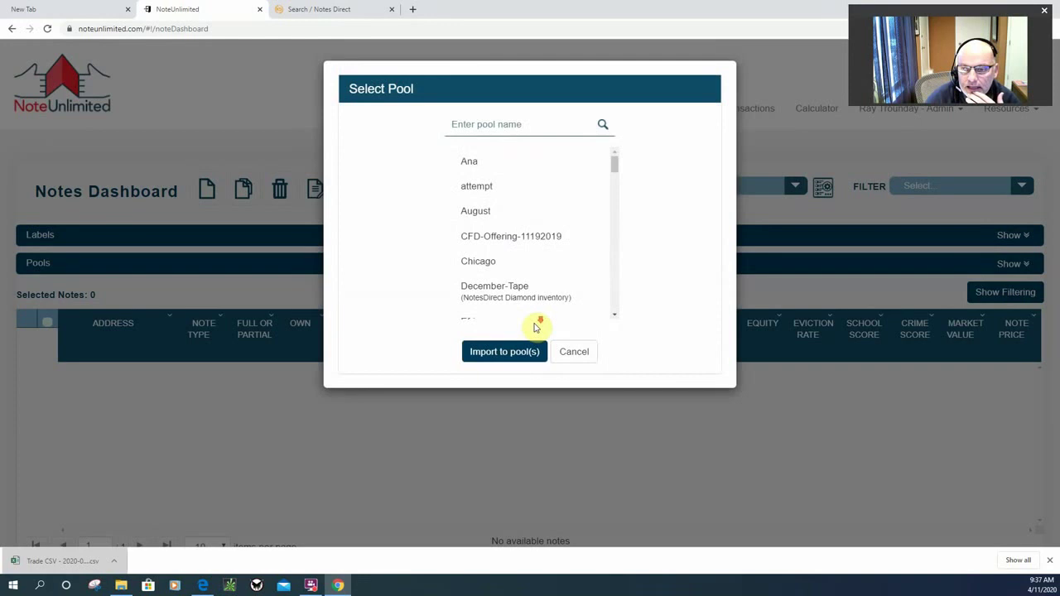
# Import the CSV notes into the NotesDirect-04112020 pool and look over them in the Notes Dashboard.
pyautogui.moveTo(616, 166); pyautogui.dragTo(549, 256)
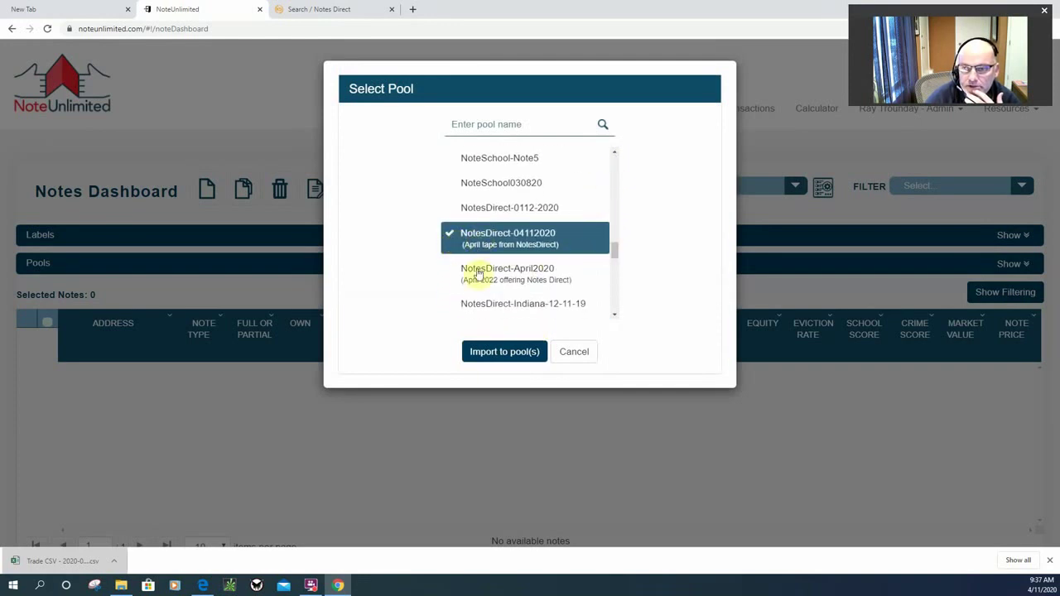
pyautogui.click(501, 353)
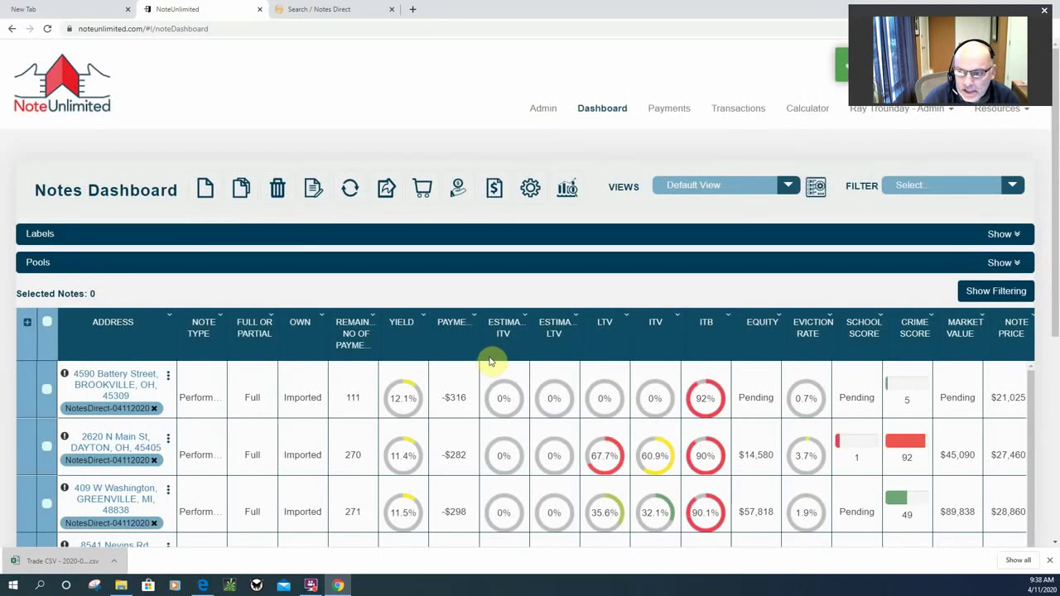
pyautogui.scroll(-3, 499, 357)
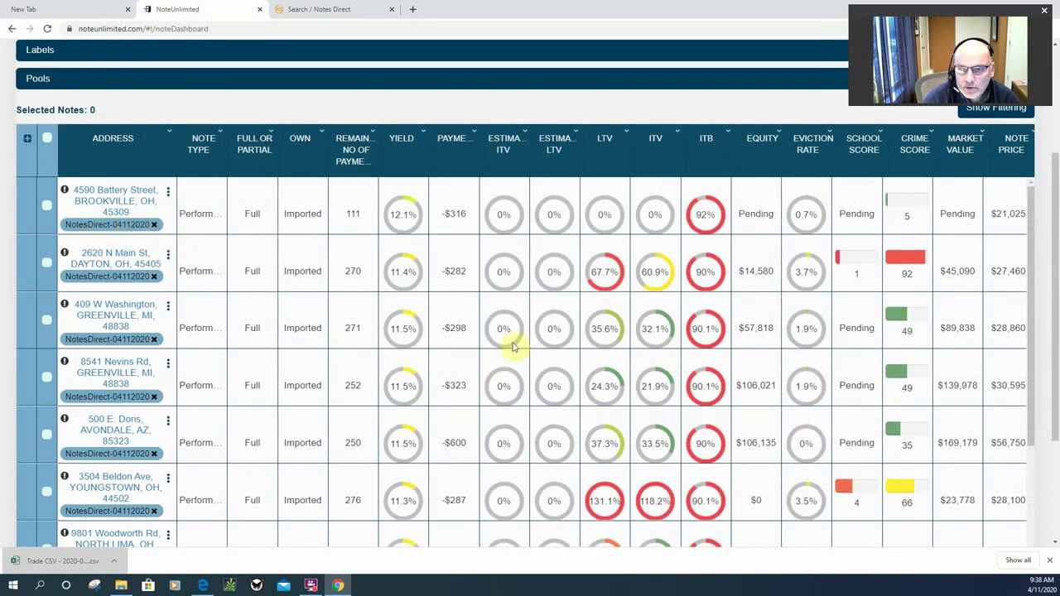
pyautogui.scroll(3, 521, 349)
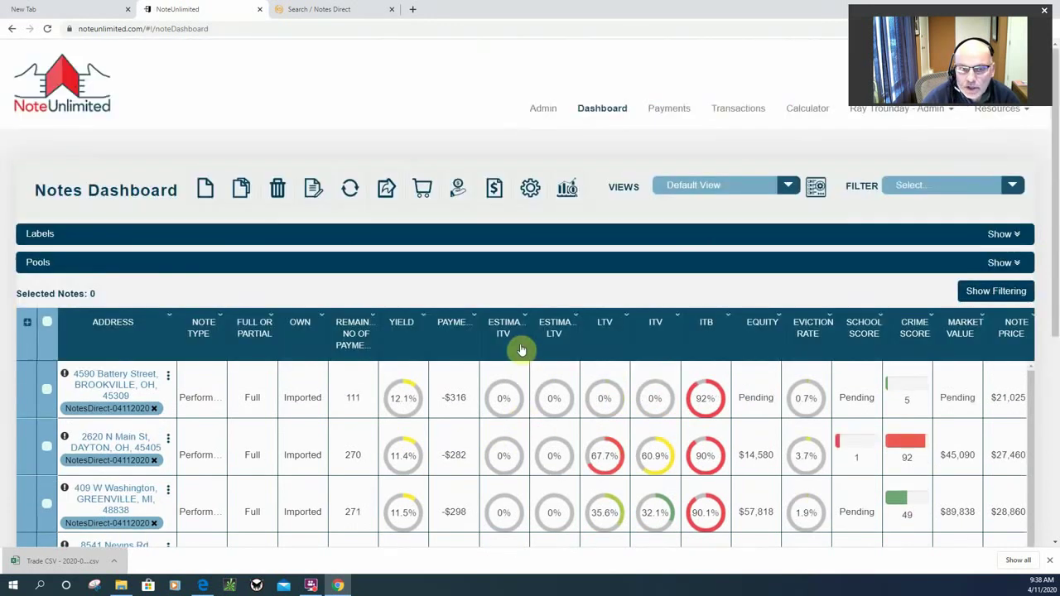
# Filter the Notes Dashboard by the NotesDirect-04112020 pool and review its notes.
pyautogui.click(1001, 264)
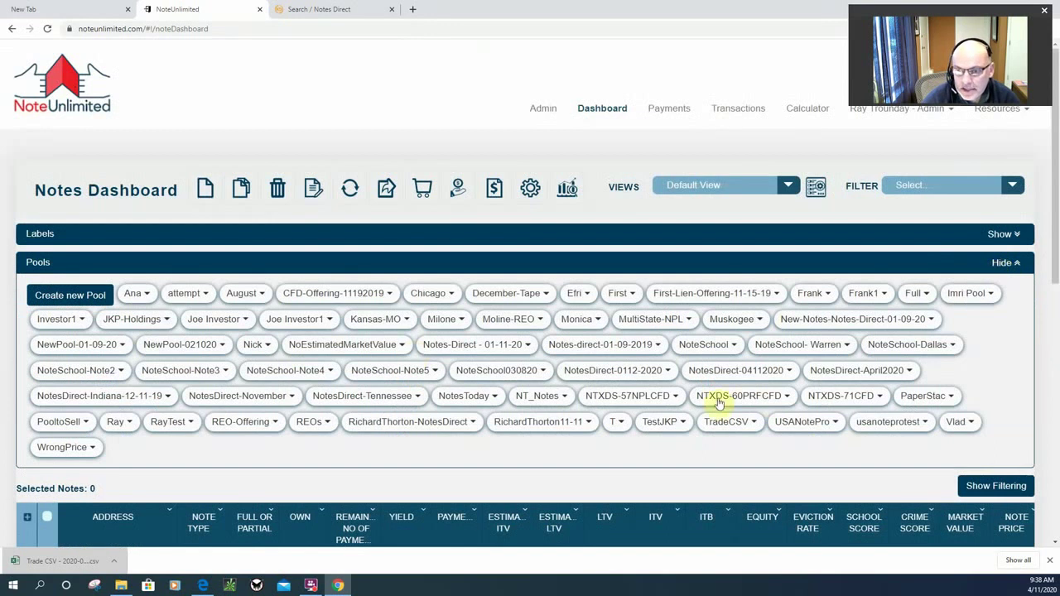
pyautogui.click(729, 371)
pyautogui.scroll(-3, 696, 378)
pyautogui.scroll(-5, 689, 381)
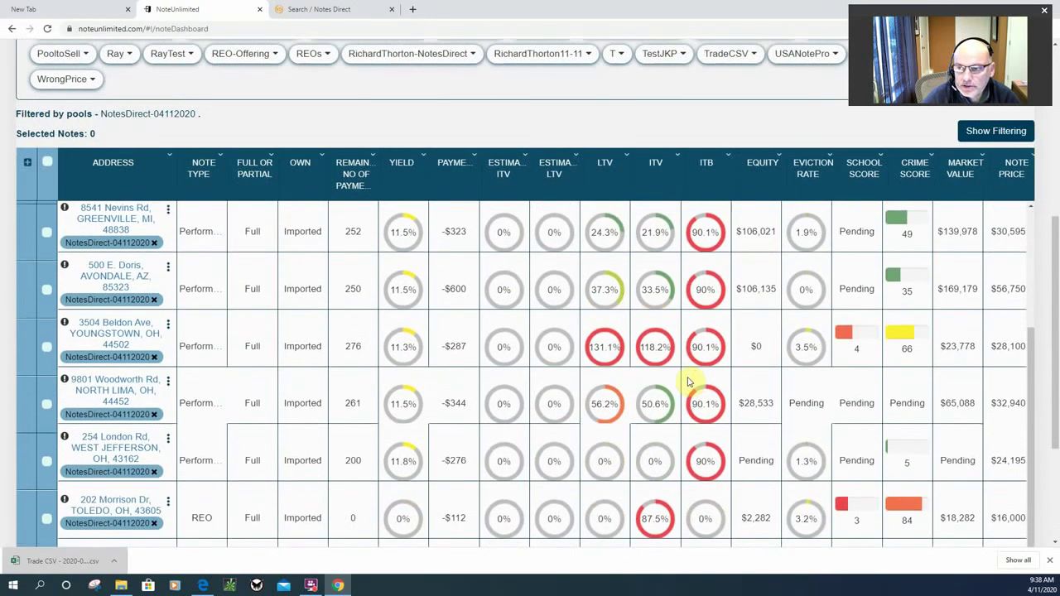
pyautogui.scroll(-3, 696, 385)
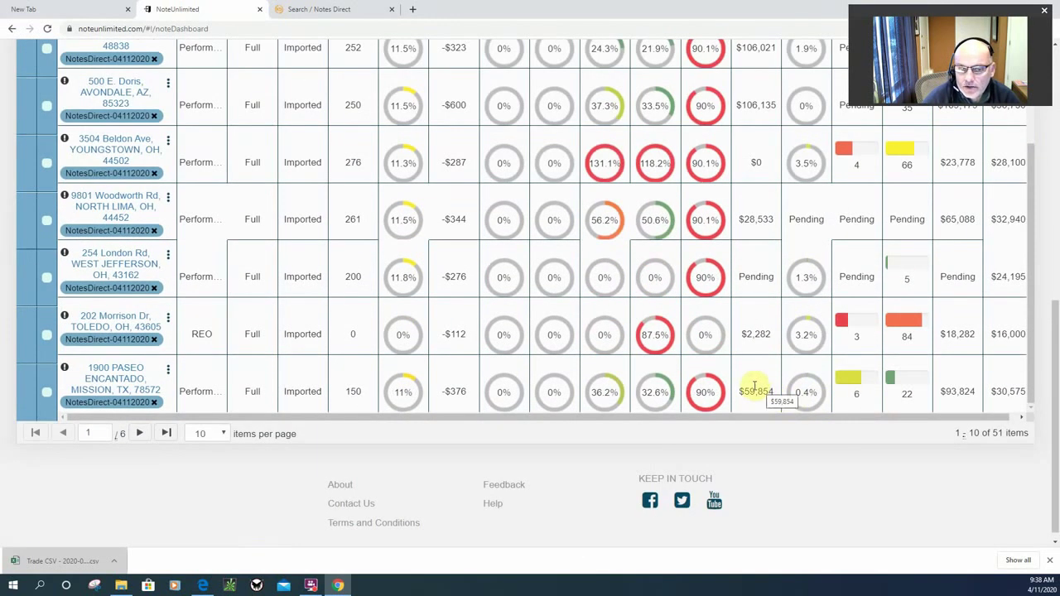
pyautogui.scroll(3, 754, 387)
pyautogui.scroll(6, 681, 360)
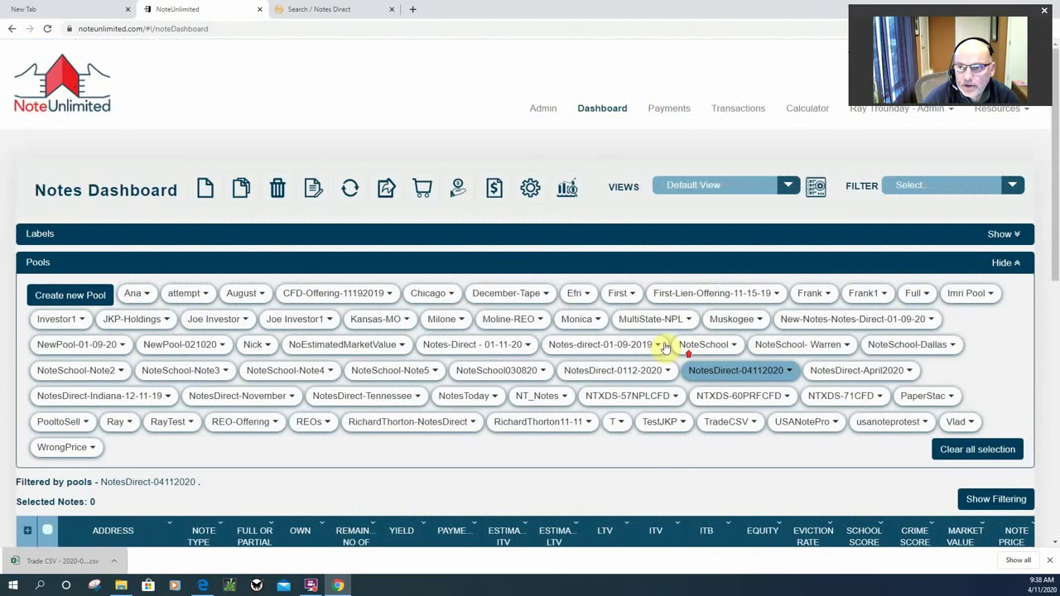
# Select all notes on the current page of the NotesDirect-04112020 pool and collapse the Pools section.
pyautogui.scroll(-3, 669, 345)
pyautogui.scroll(-3, 664, 356)
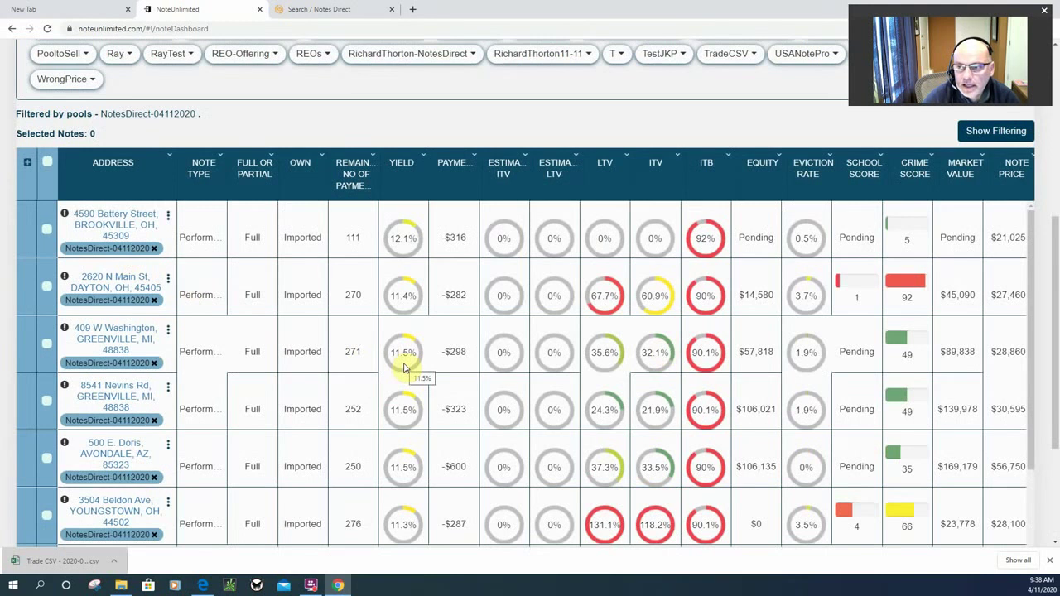
pyautogui.scroll(3, 303, 355)
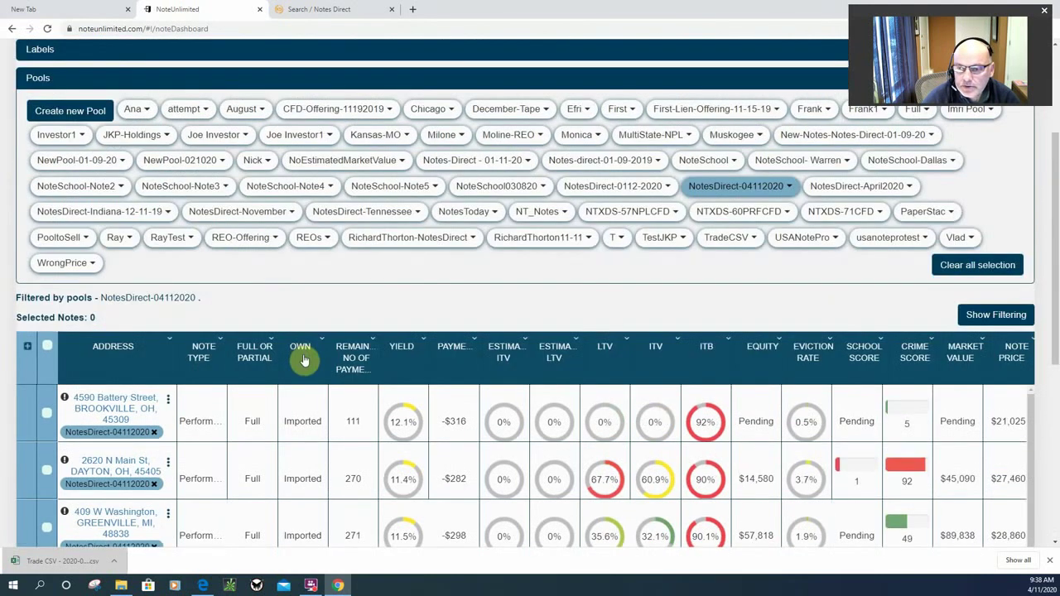
pyautogui.click(47, 346)
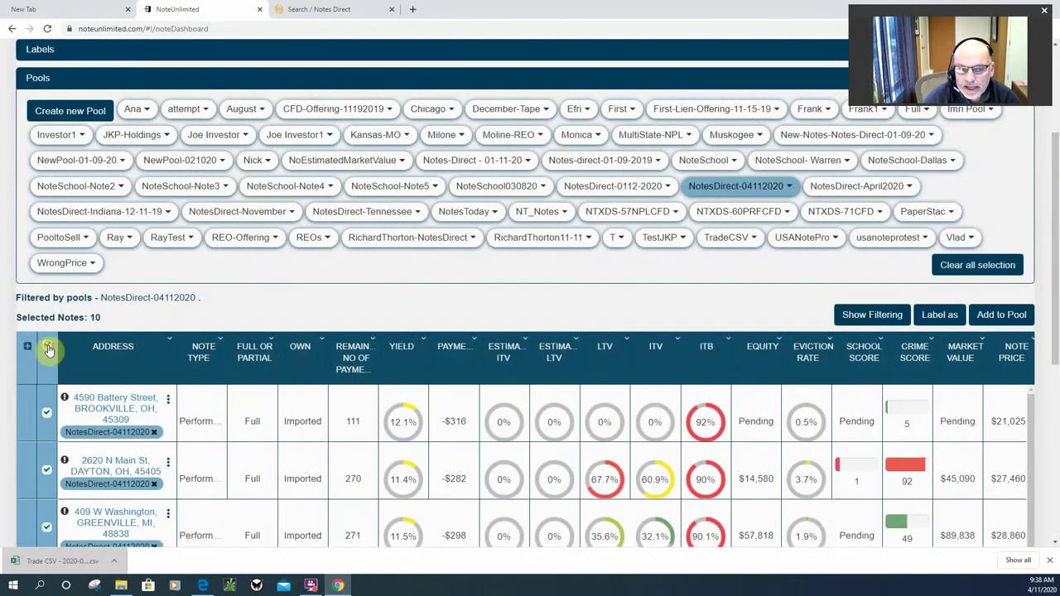
pyautogui.scroll(3, 174, 370)
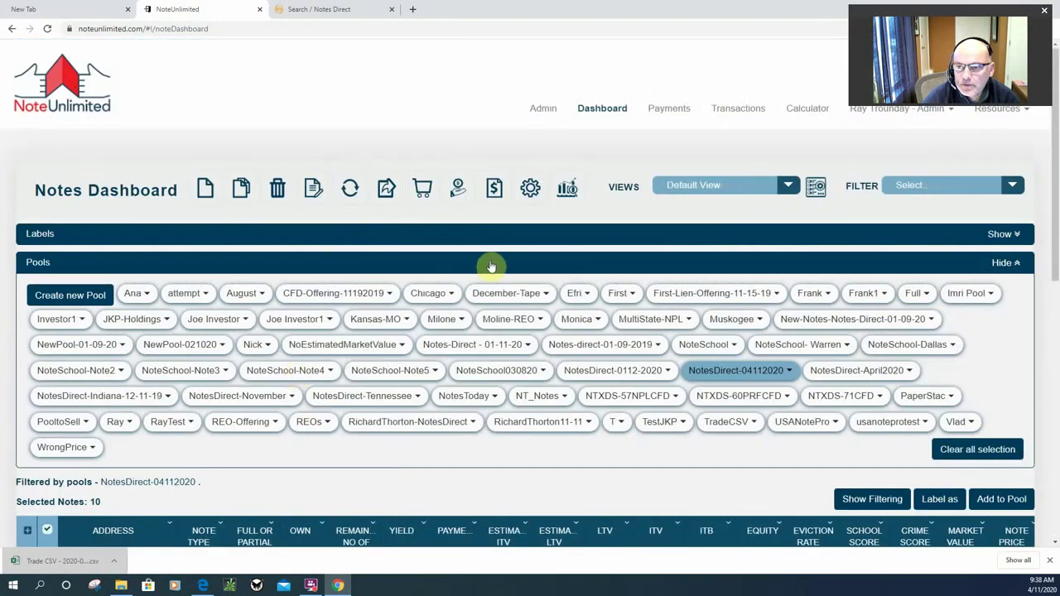
pyautogui.click(1002, 262)
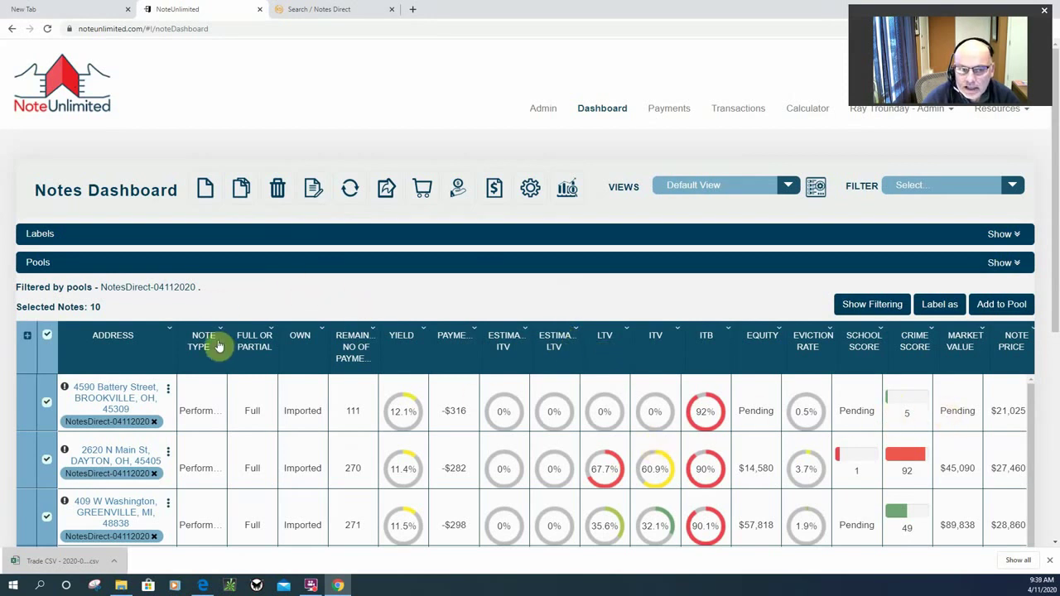
# Clear the note selection and set the grid to show 50 items per page.
pyautogui.click(47, 337)
pyautogui.click(48, 337)
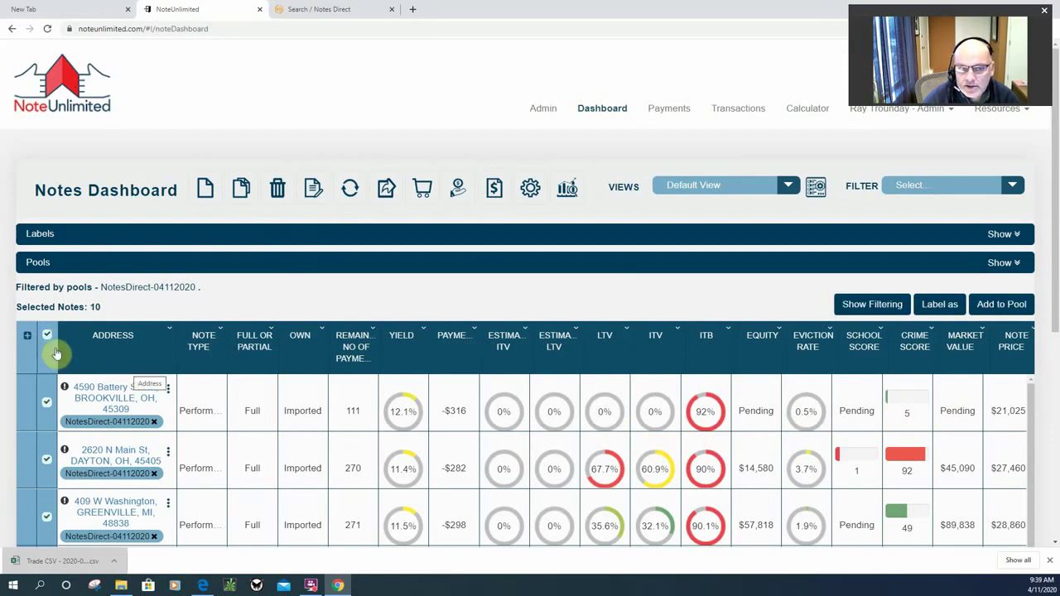
pyautogui.click(47, 339)
pyautogui.scroll(-6, 201, 381)
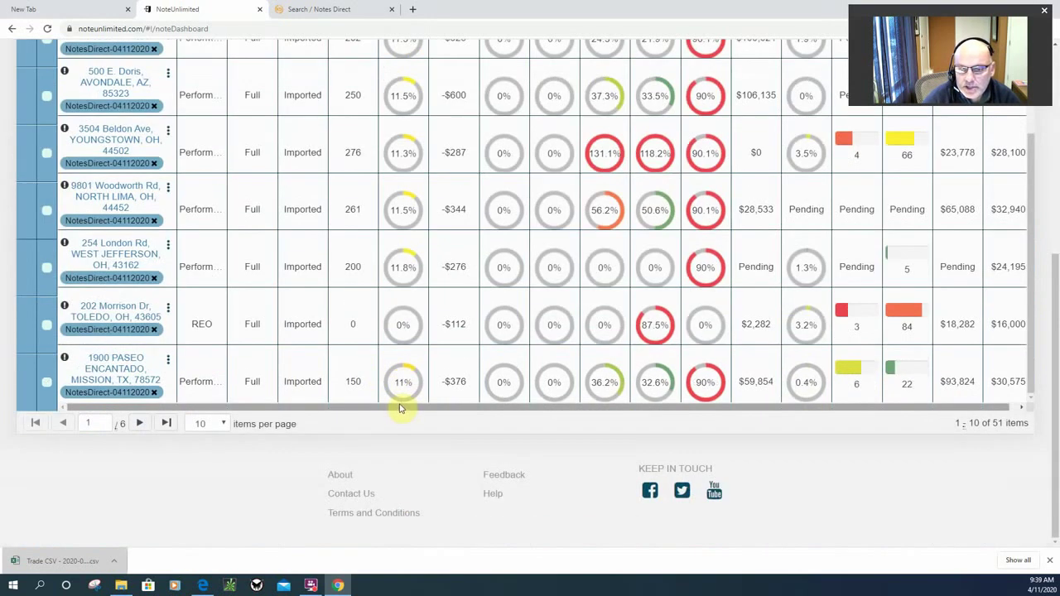
pyautogui.click(224, 424)
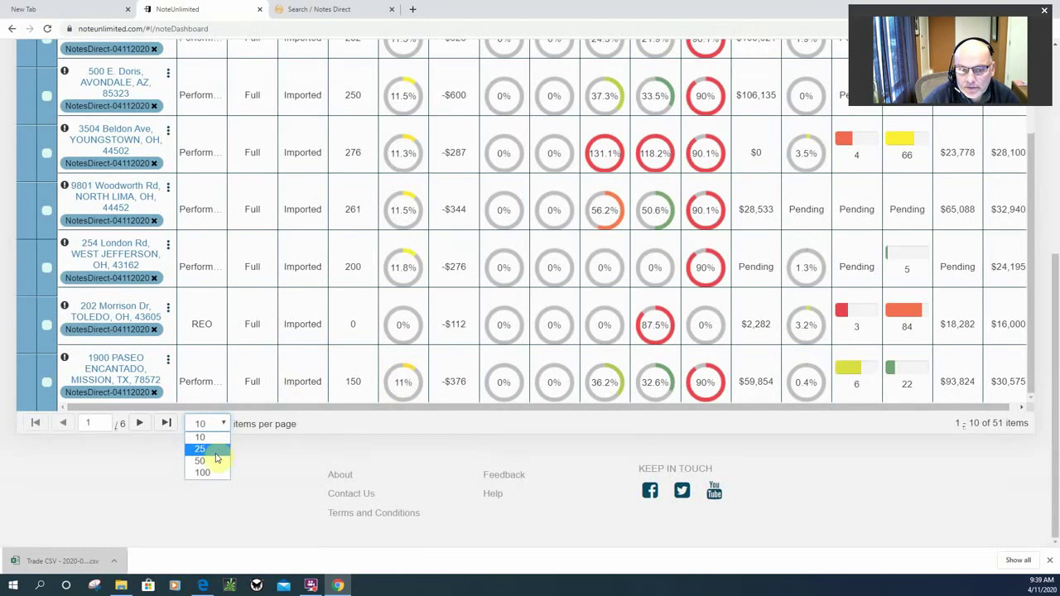
pyautogui.click(219, 457)
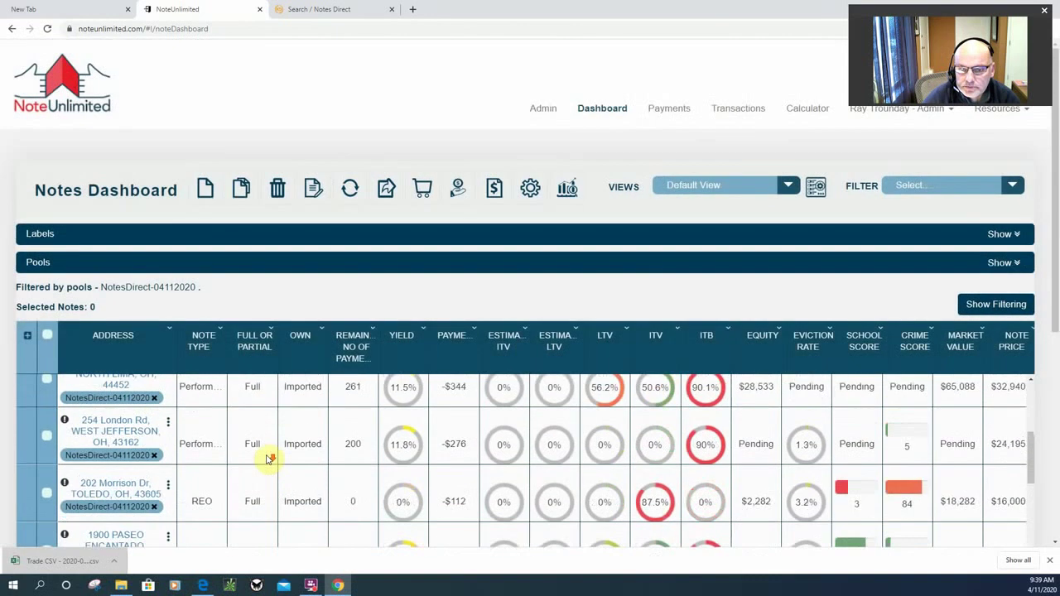
# Select all notes on the enlarged page and update their information in bulk.
pyautogui.scroll(-5, 267, 455)
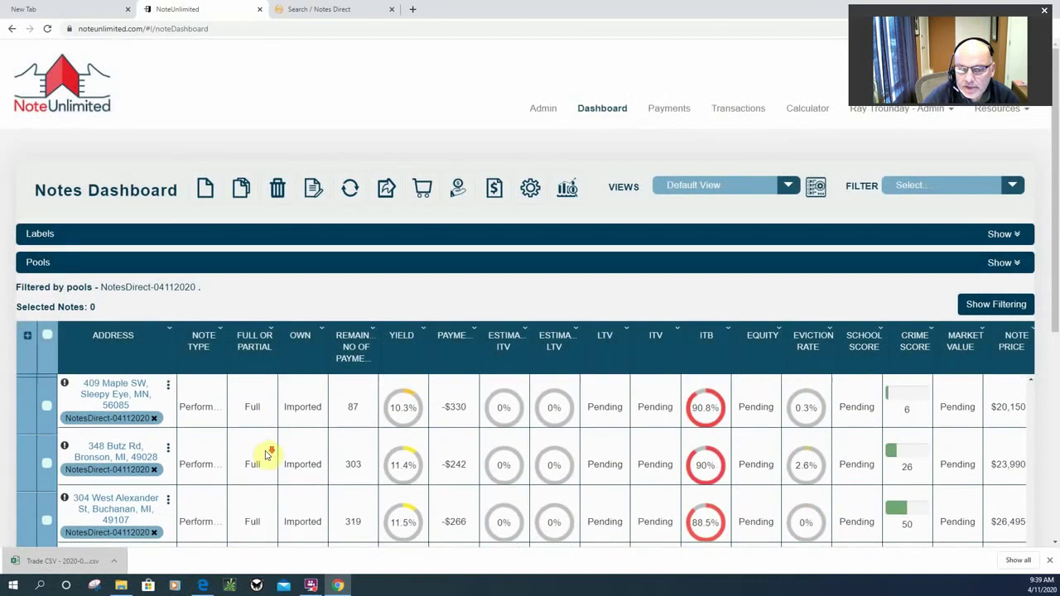
pyautogui.scroll(7, 267, 451)
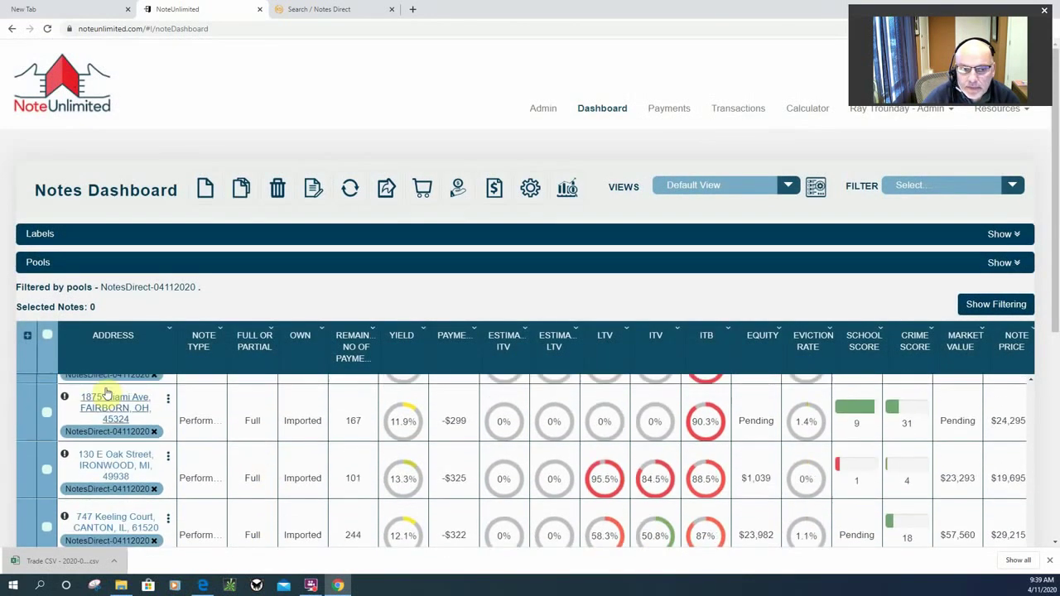
pyautogui.click(47, 334)
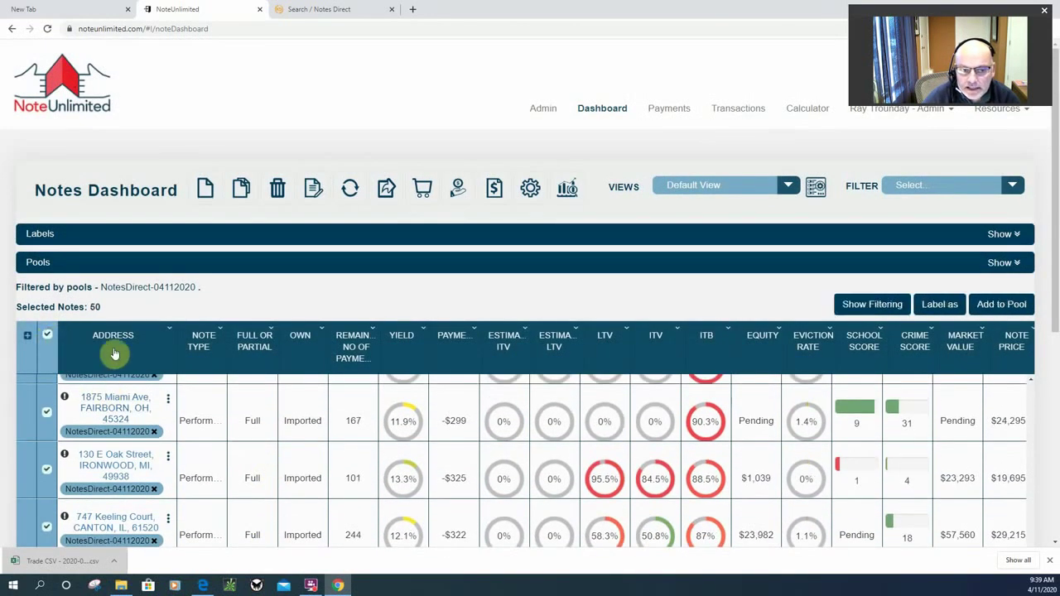
pyautogui.click(350, 189)
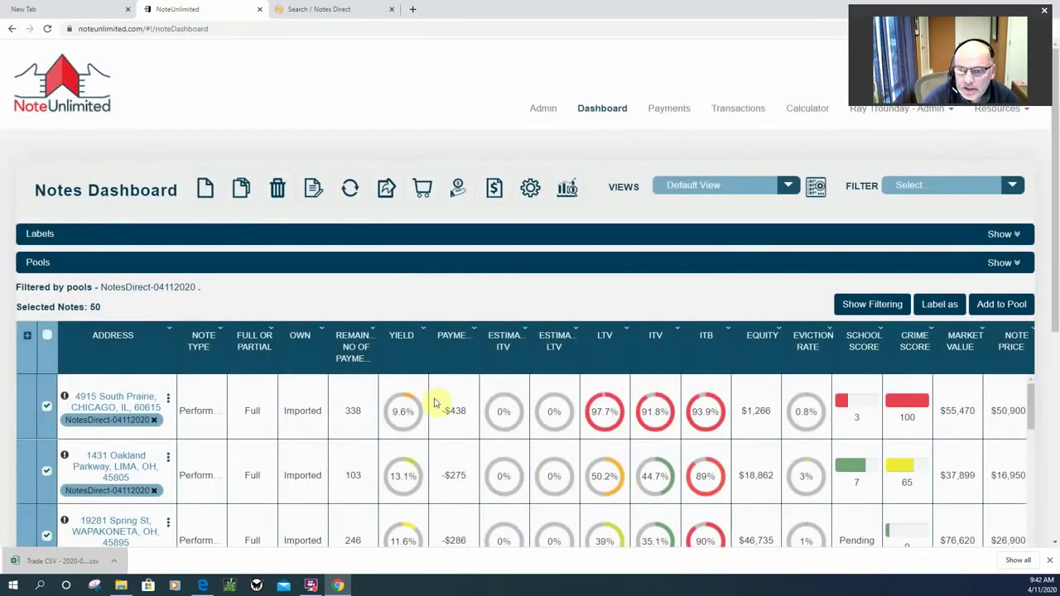
# Sort the pool's notes by Yield in descending order.
pyautogui.scroll(-3, 437, 403)
pyautogui.scroll(3, 431, 399)
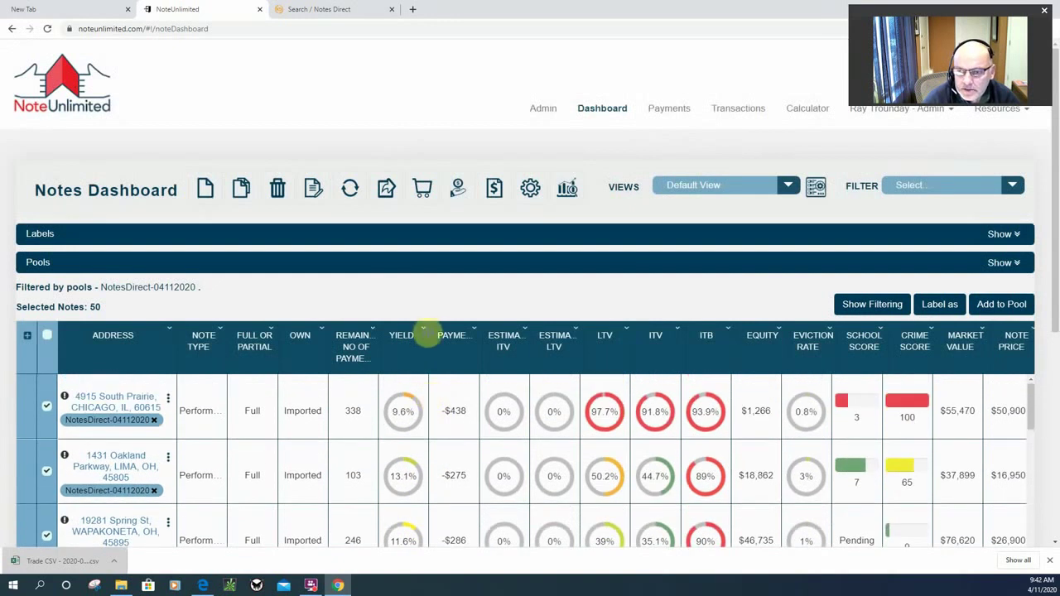
pyautogui.click(423, 334)
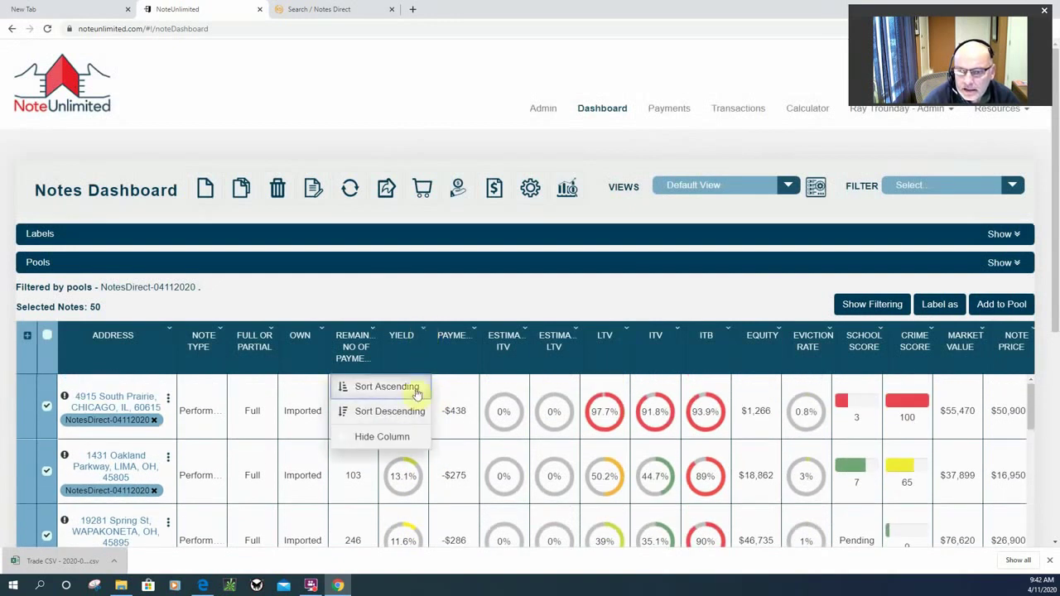
pyautogui.click(406, 411)
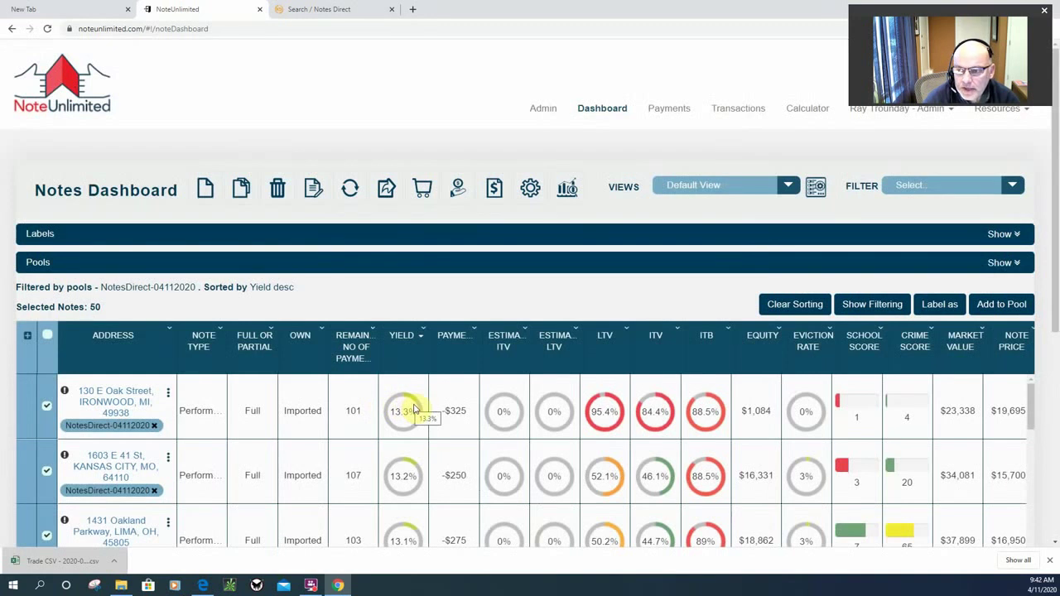
# Compare the payments of the highest-yield notes and label the Lima, OH note with the 13.1% yield as followup.
pyautogui.scroll(-1, 1056, 340)
pyautogui.moveTo(1056, 340); pyautogui.dragTo(1055, 398)
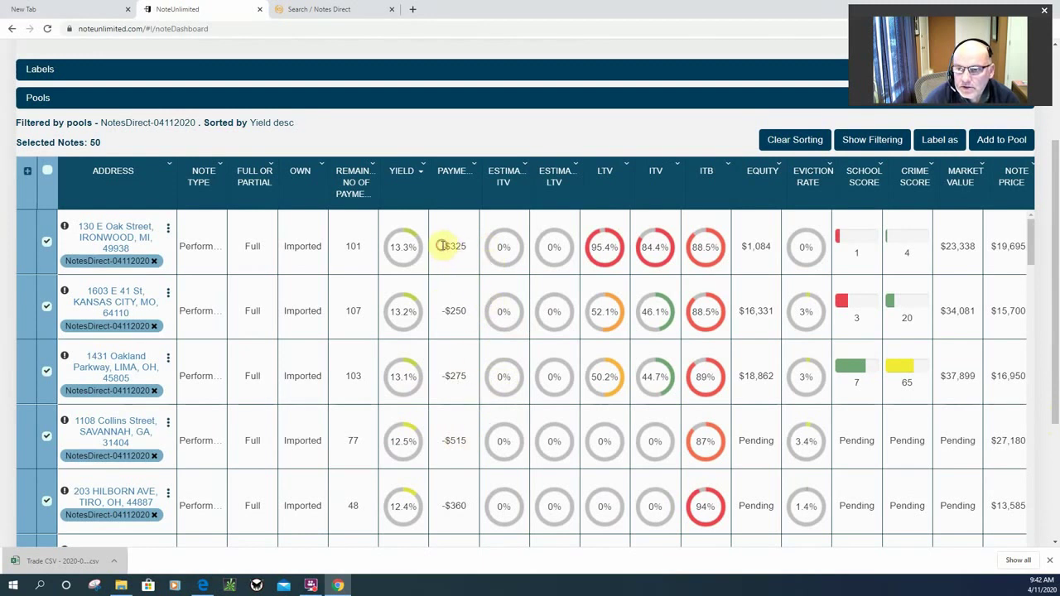
pyautogui.moveTo(446, 246); pyautogui.dragTo(466, 246)
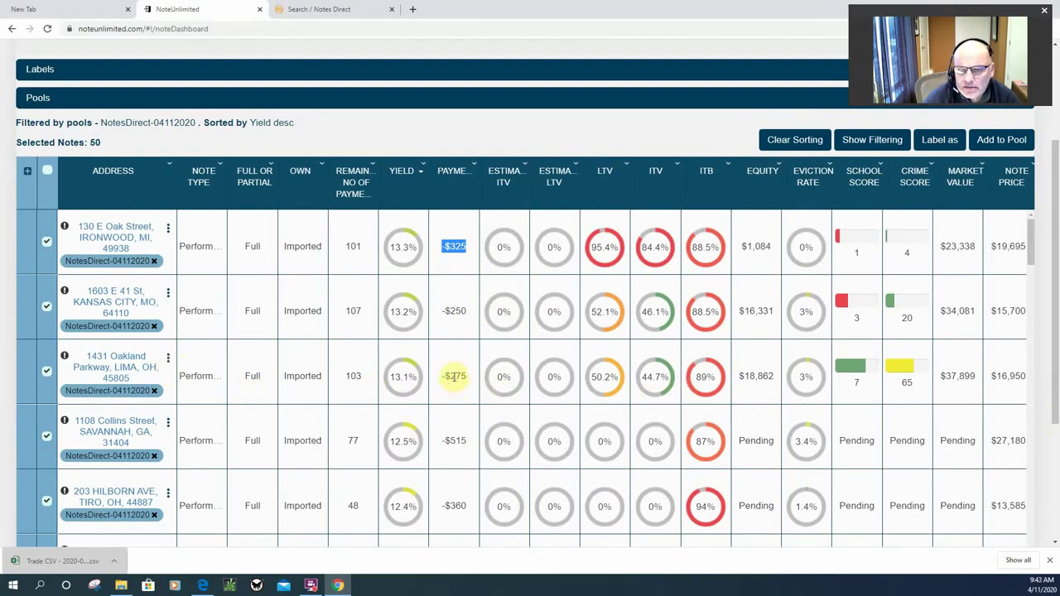
pyautogui.moveTo(445, 376); pyautogui.dragTo(468, 375)
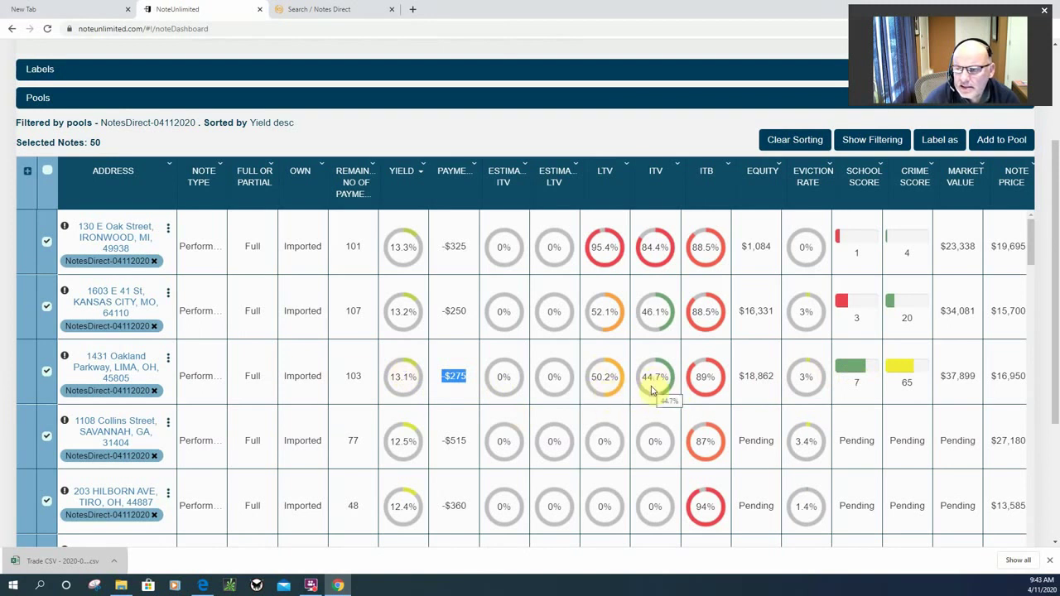
pyautogui.click(167, 362)
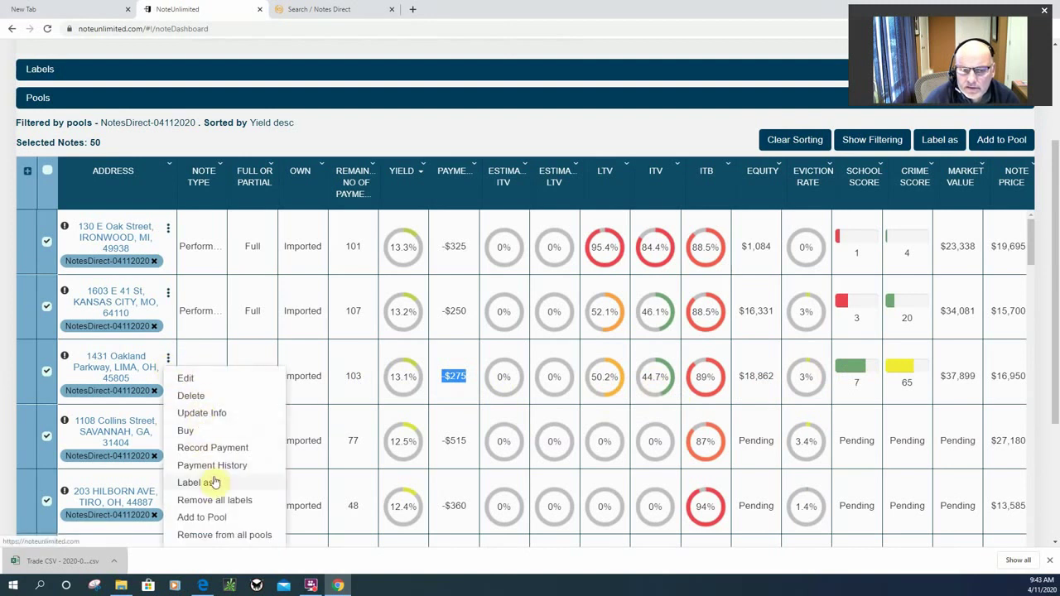
pyautogui.click(199, 483)
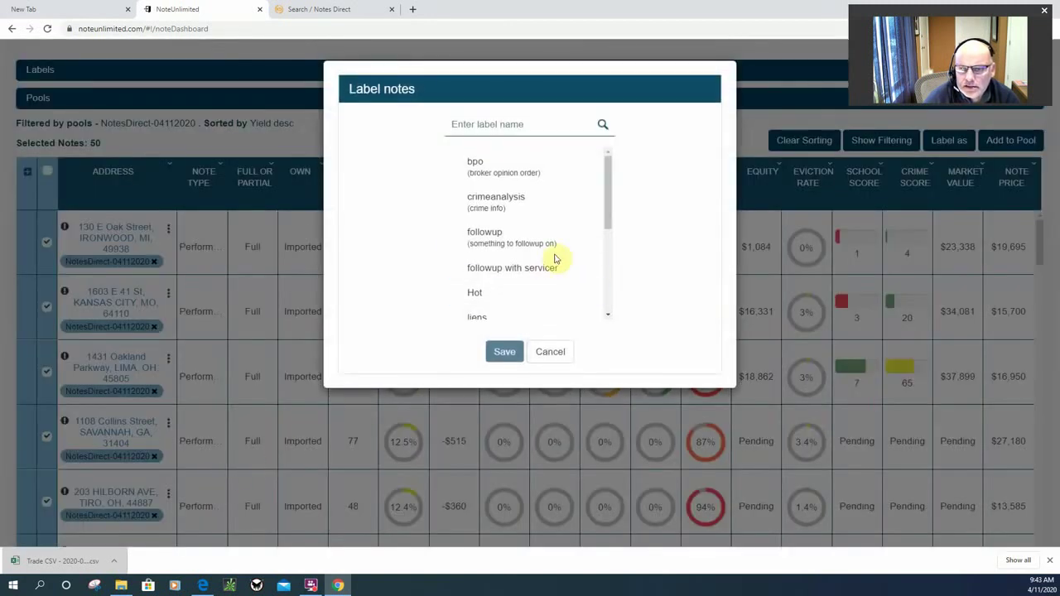
pyautogui.click(547, 243)
pyautogui.click(504, 352)
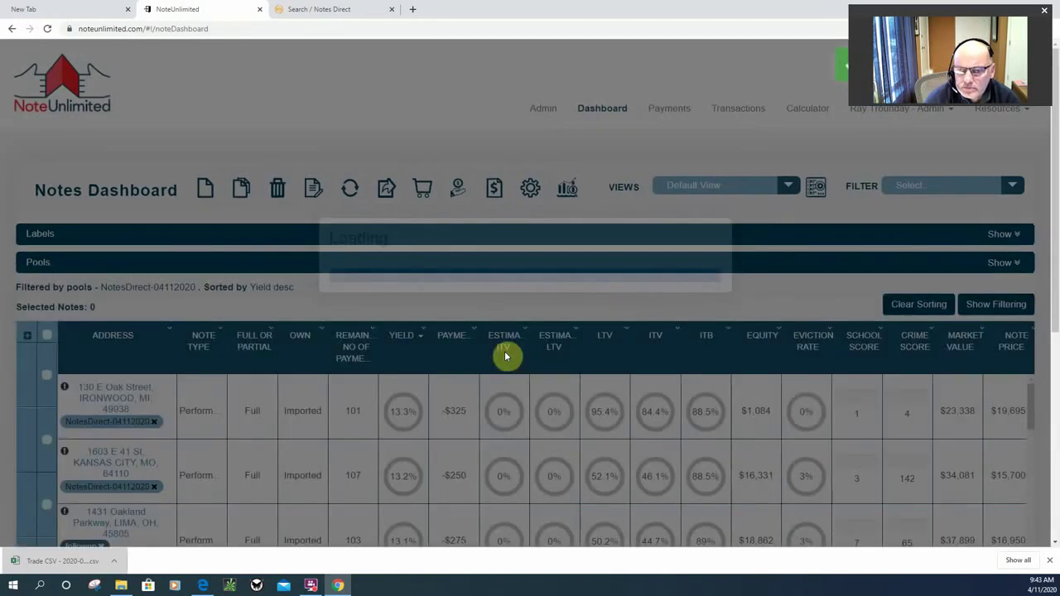
# Review further notes down the yield-sorted list and label the Fairborn, OH note as followup.
pyautogui.scroll(-1, 505, 356)
pyautogui.scroll(-4, 504, 357)
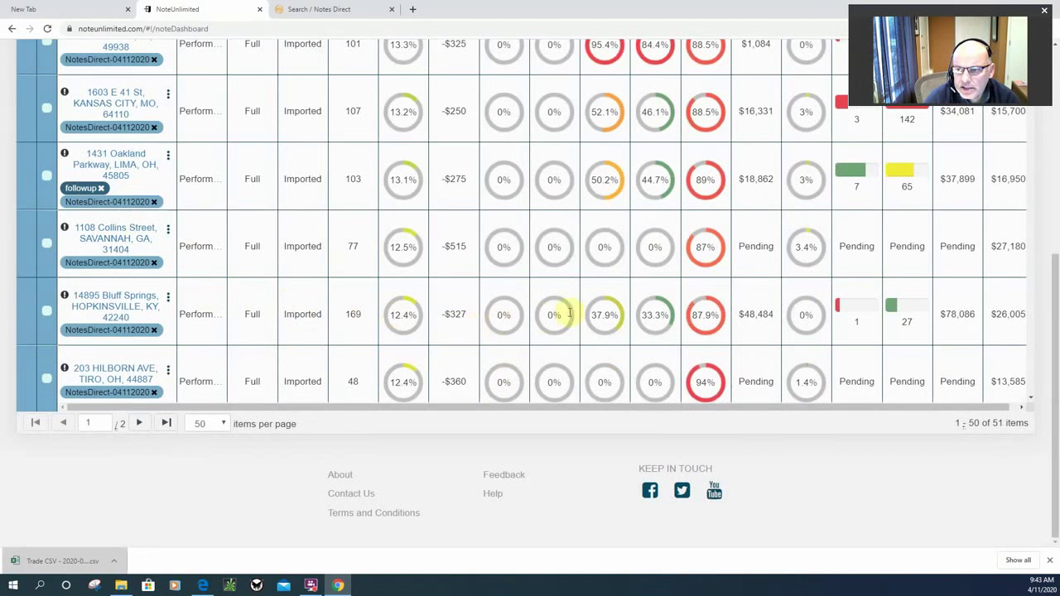
pyautogui.scroll(-3, 593, 311)
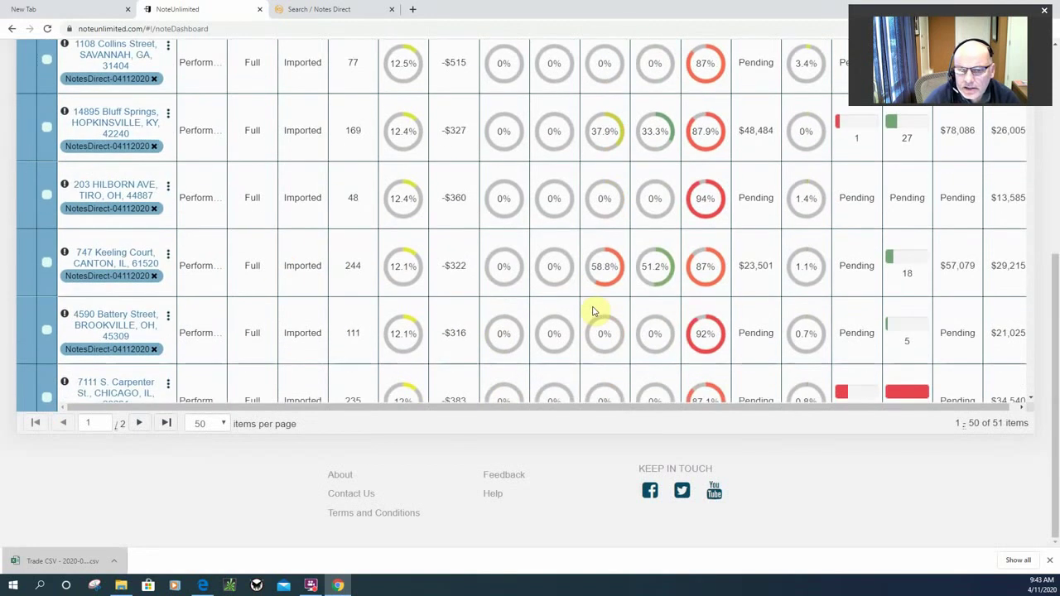
pyautogui.scroll(-2, 594, 312)
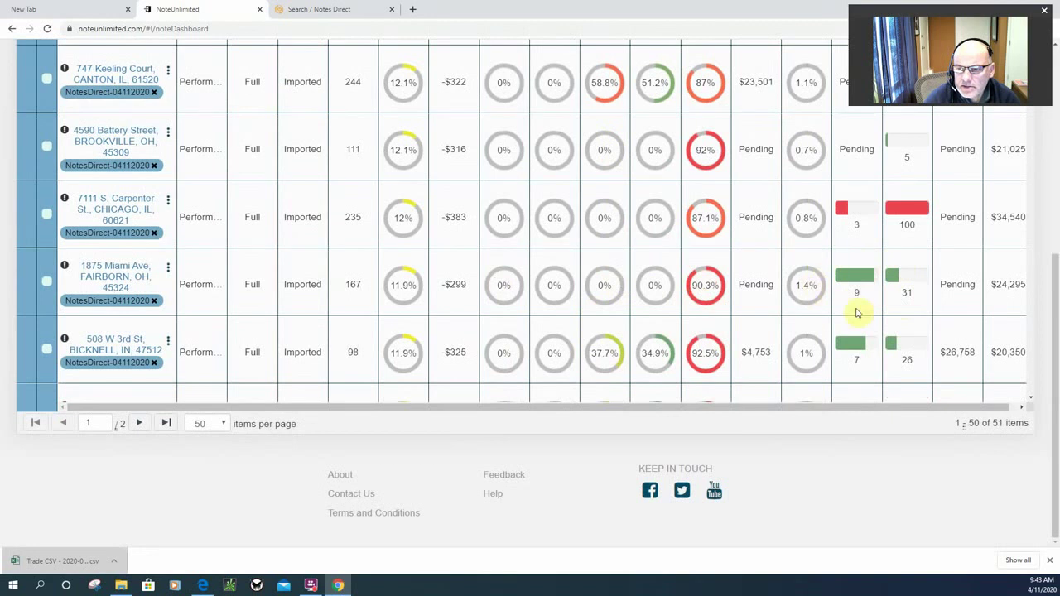
pyautogui.scroll(1, 885, 311)
pyautogui.scroll(3, 884, 312)
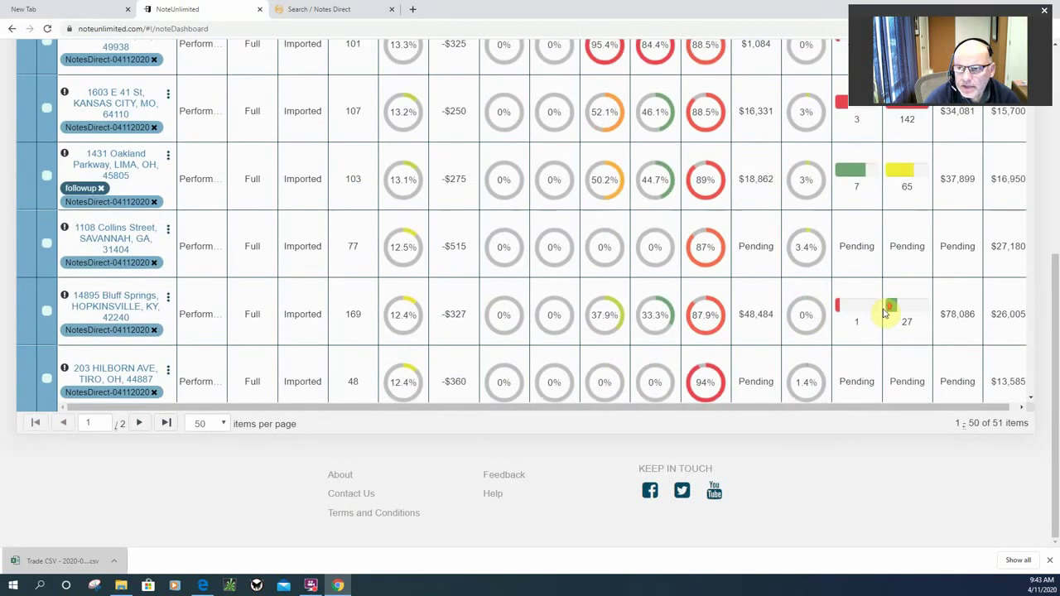
pyautogui.scroll(-8, 884, 313)
pyautogui.scroll(3, 884, 313)
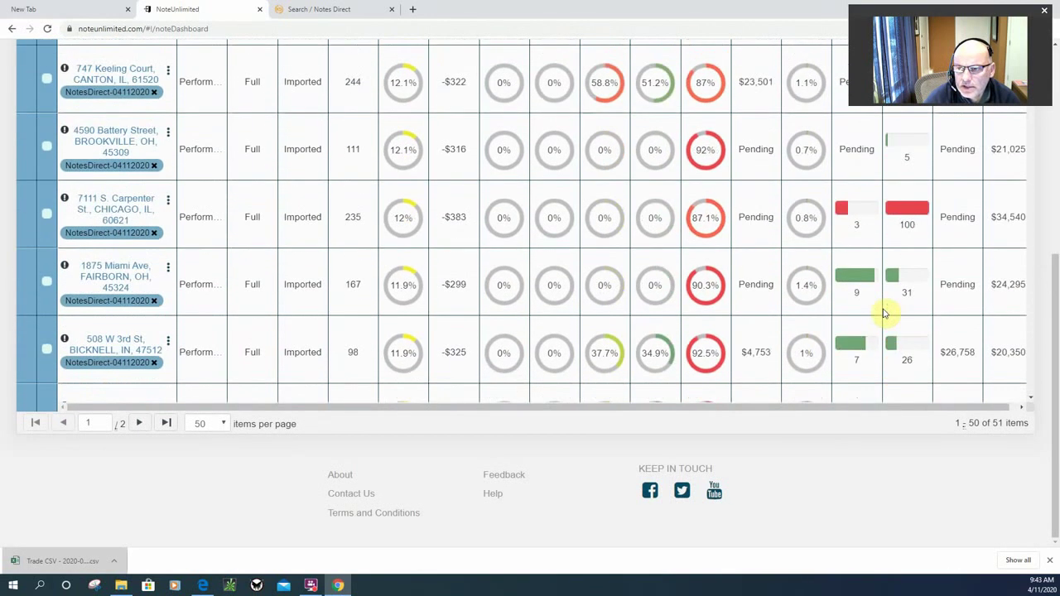
pyautogui.click(168, 269)
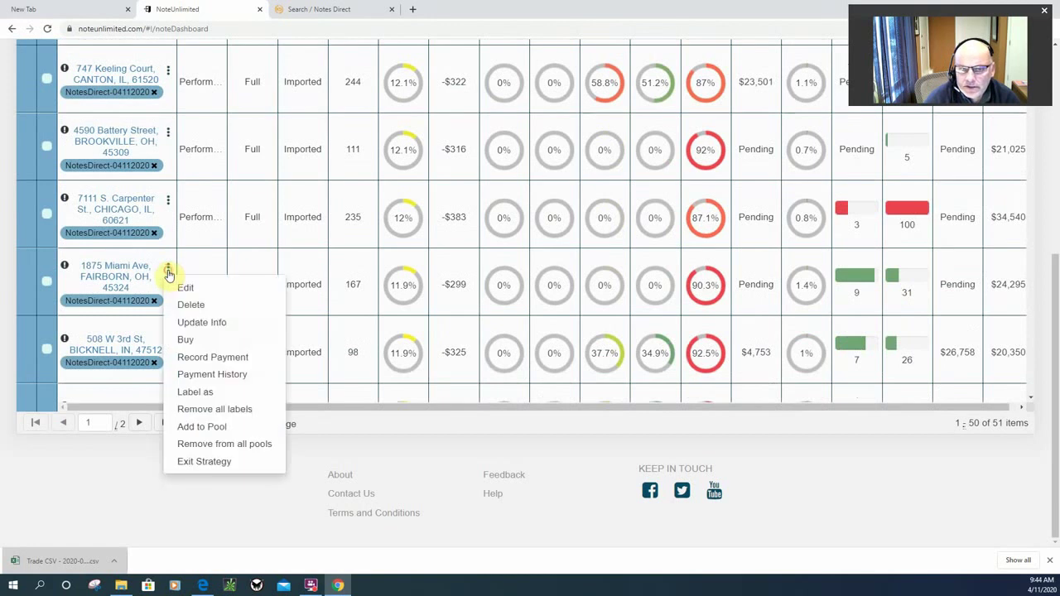
pyautogui.click(205, 394)
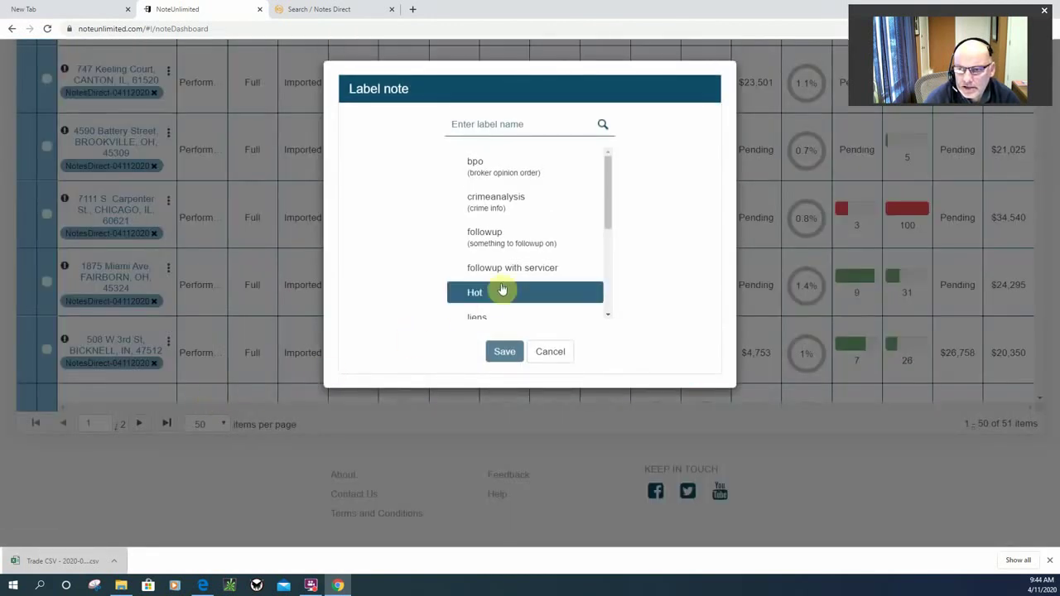
pyautogui.click(494, 245)
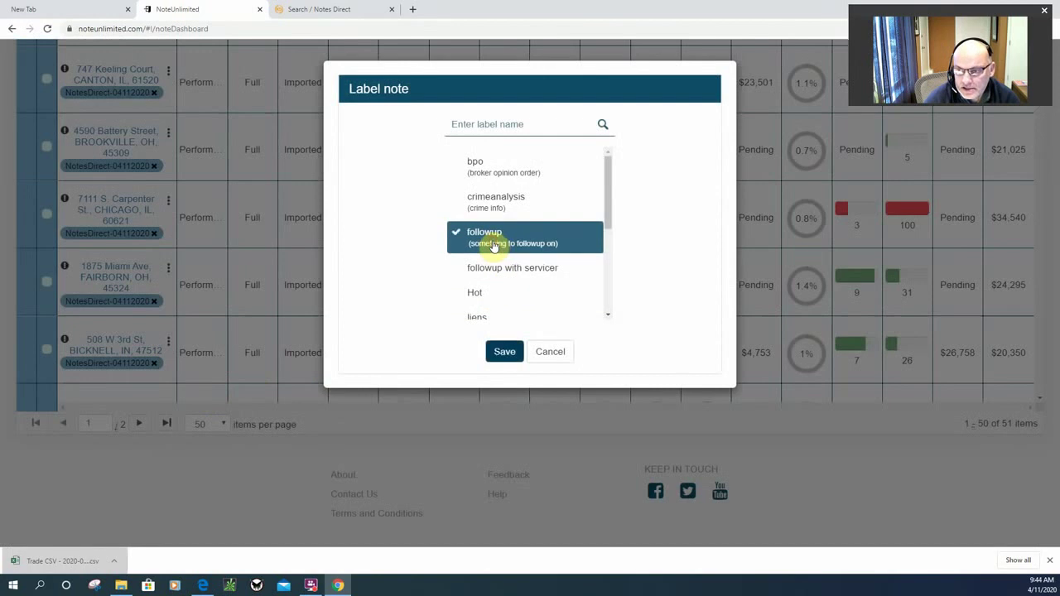
pyautogui.click(504, 354)
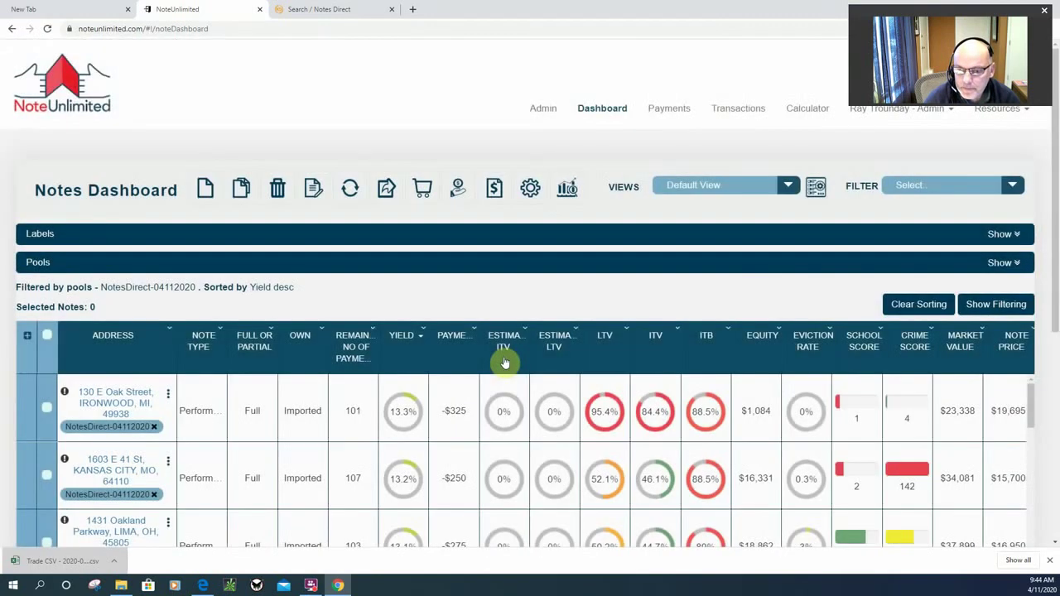
# Label the Bicknell, IN note directly below the Fairborn note as followup.
pyautogui.scroll(-5, 503, 361)
pyautogui.scroll(-5, 504, 360)
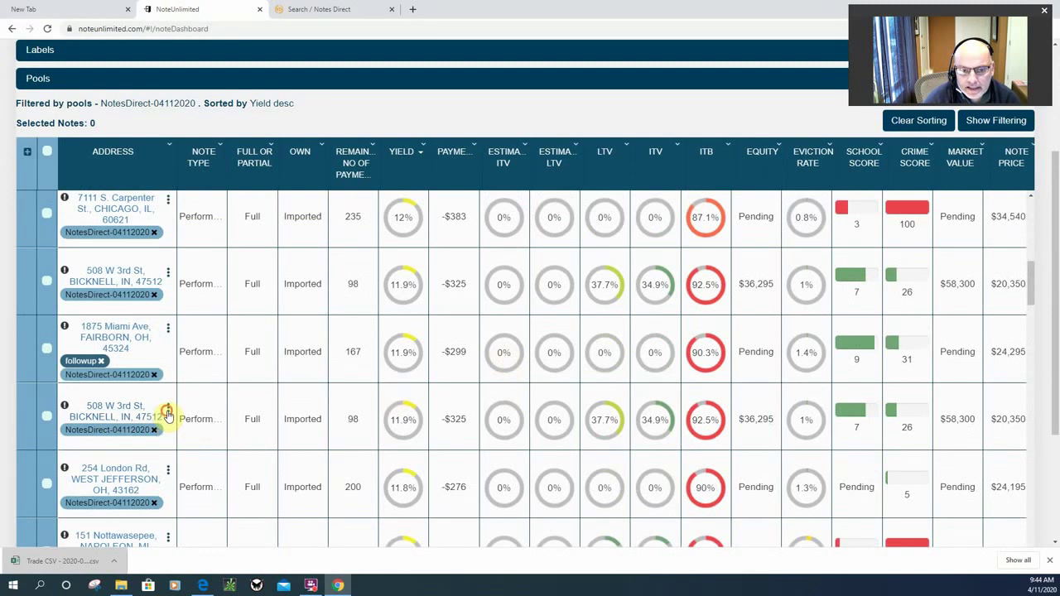
pyautogui.click(168, 410)
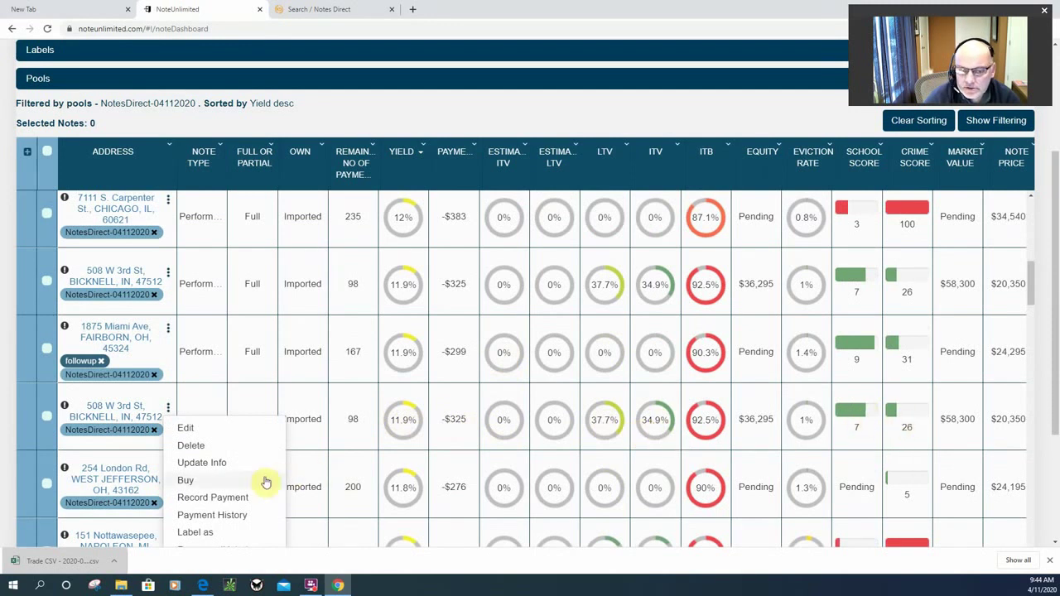
pyautogui.click(207, 533)
pyautogui.click(509, 242)
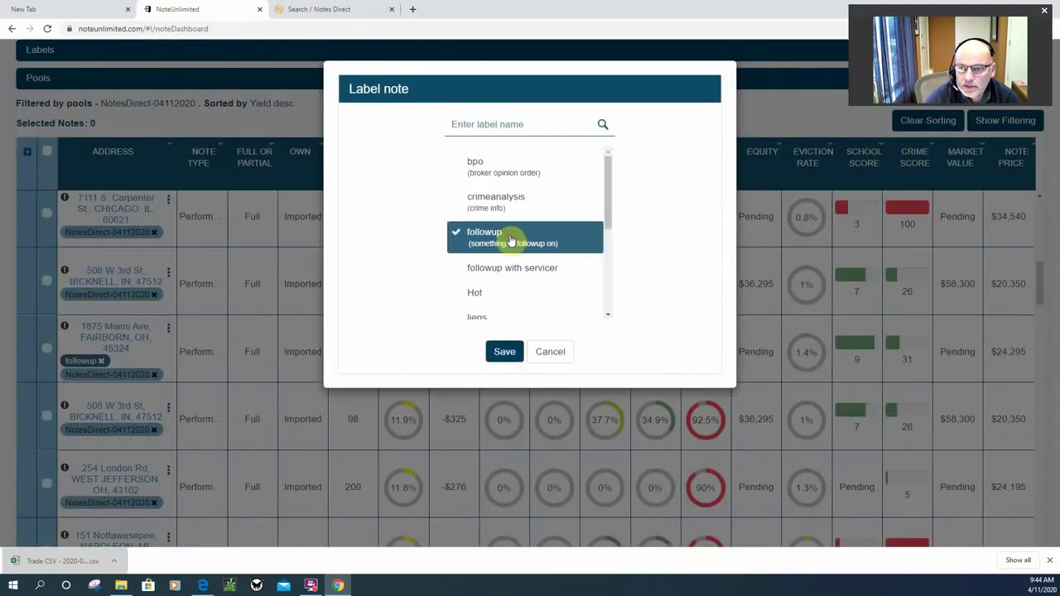
pyautogui.click(504, 353)
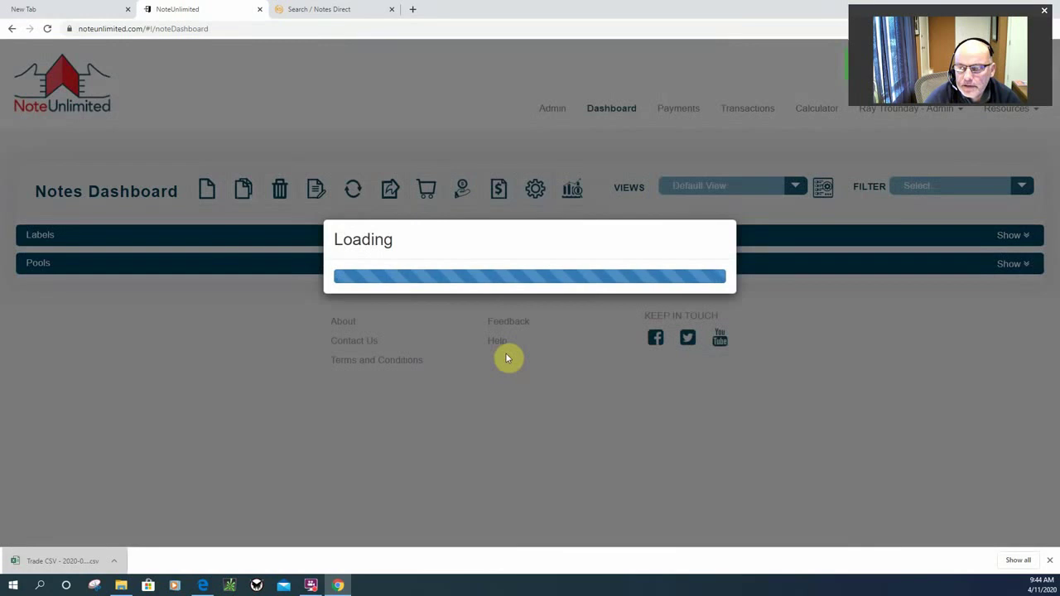
# Review notes further down the yield-sorted list and label the Wapakoneta, OH note as followup.
pyautogui.scroll(-5, 507, 356)
pyautogui.scroll(-2, 509, 353)
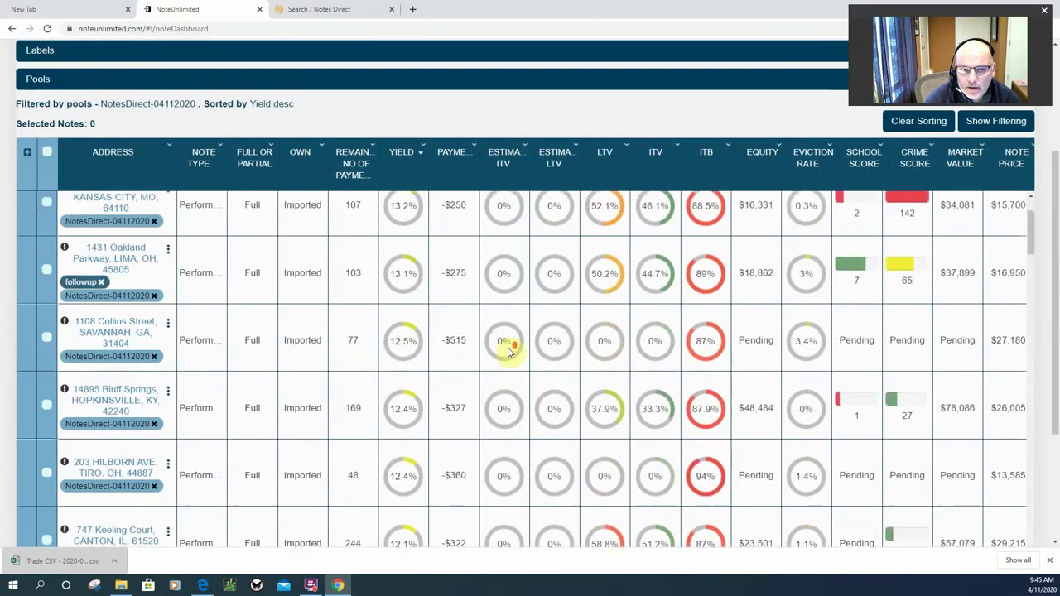
pyautogui.scroll(-3, 509, 353)
pyautogui.scroll(-3, 510, 353)
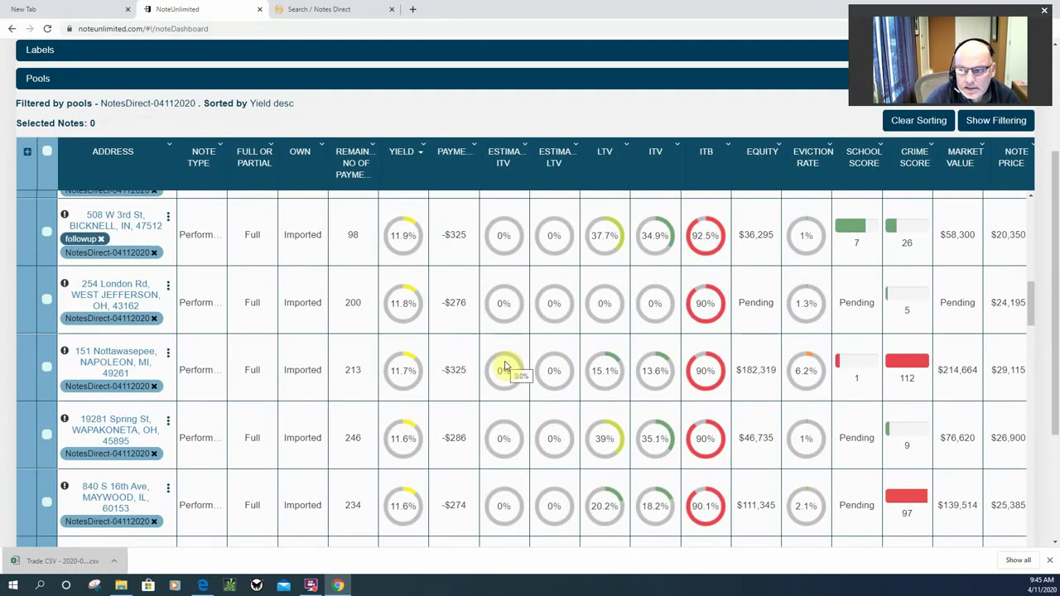
pyautogui.scroll(-3, 509, 367)
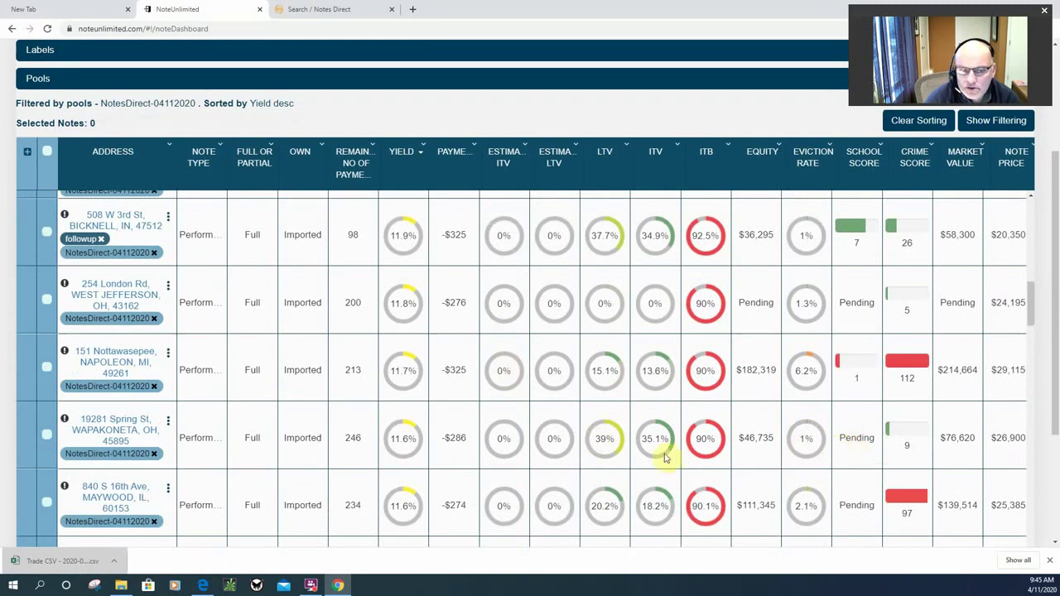
pyautogui.click(168, 424)
pyautogui.scroll(-2, 231, 526)
pyautogui.click(218, 368)
pyautogui.click(467, 240)
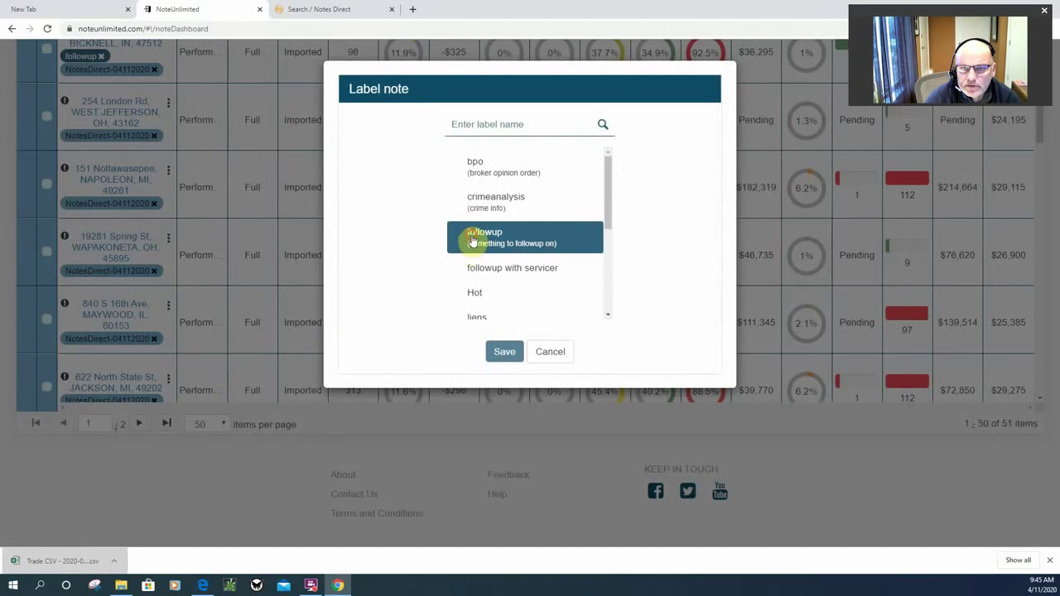
pyautogui.click(501, 354)
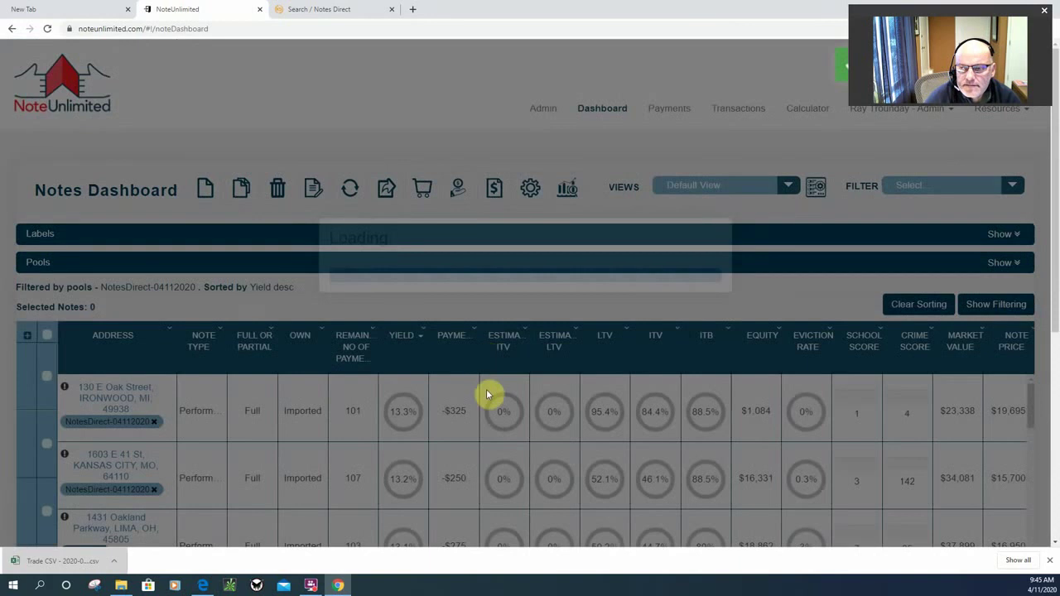
# Check the notes below the Wapakoneta note and label the Merrillville, IN note as followup.
pyautogui.scroll(-10, 489, 414)
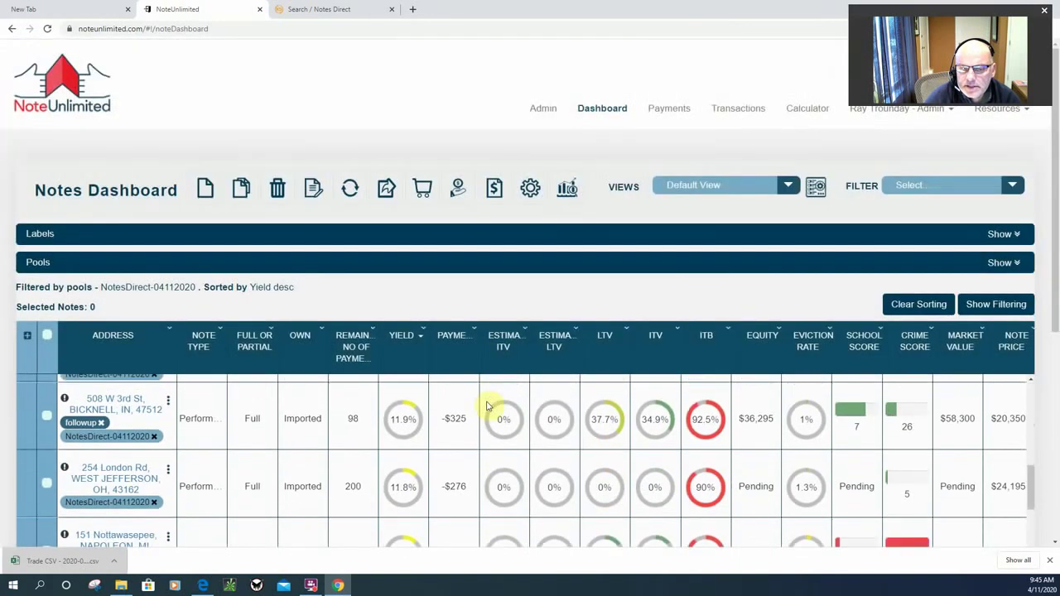
pyautogui.scroll(-10, 488, 439)
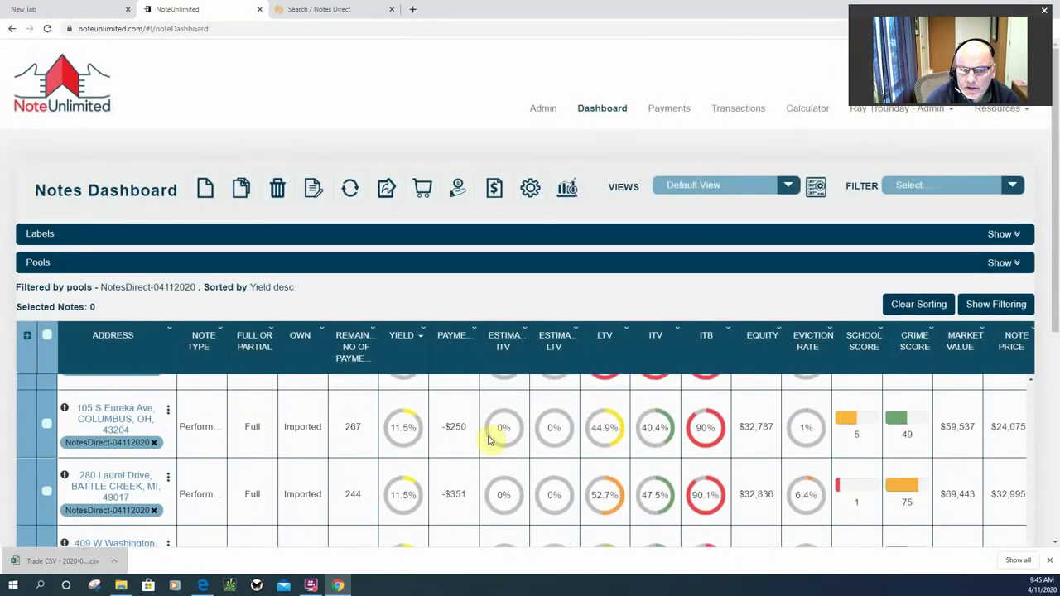
pyautogui.scroll(-10, 489, 439)
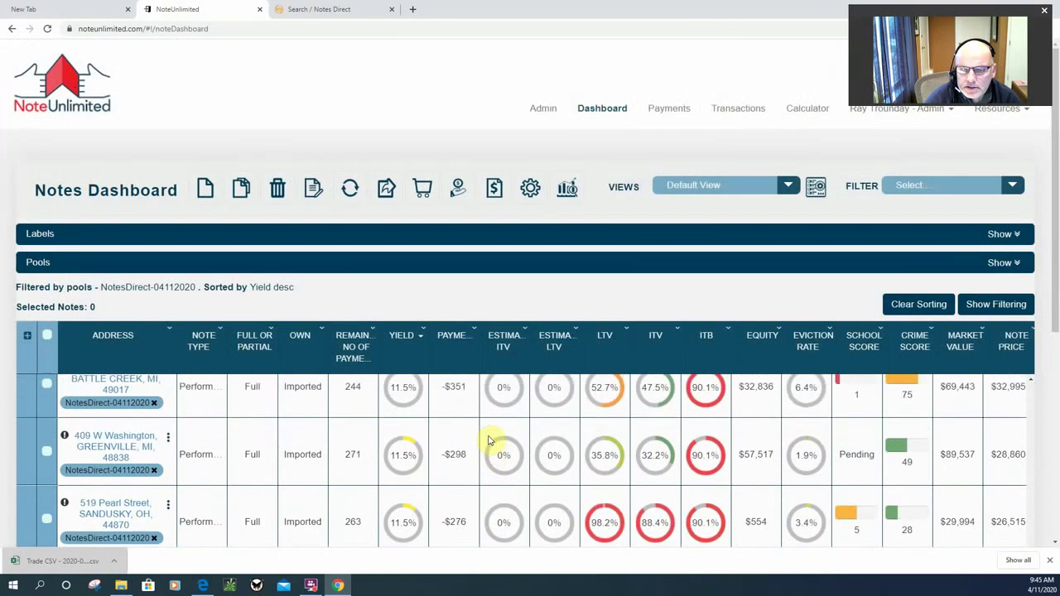
pyautogui.scroll(-3, 488, 440)
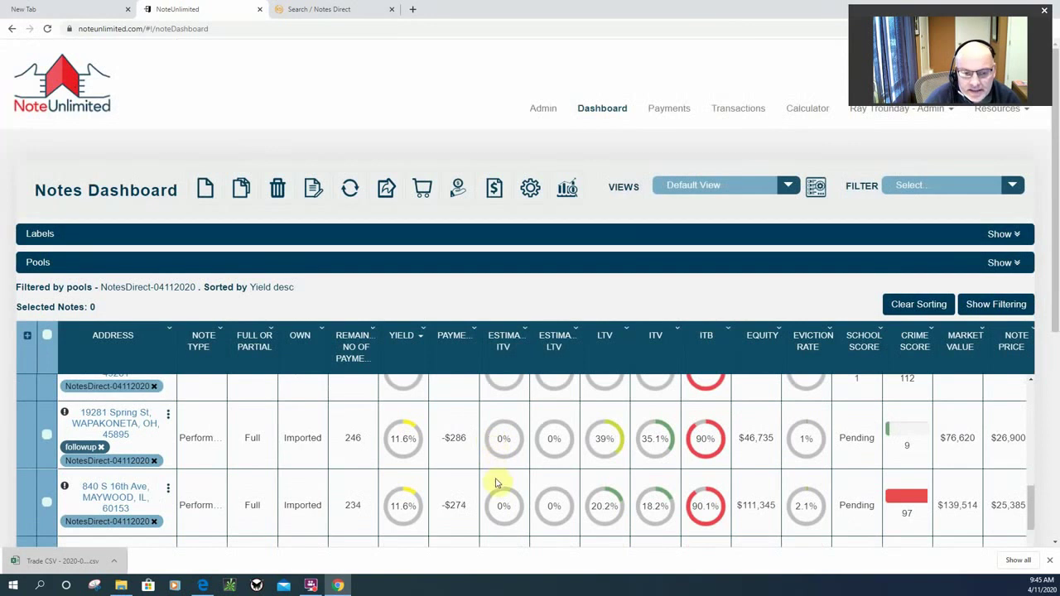
pyautogui.scroll(-3, 508, 494)
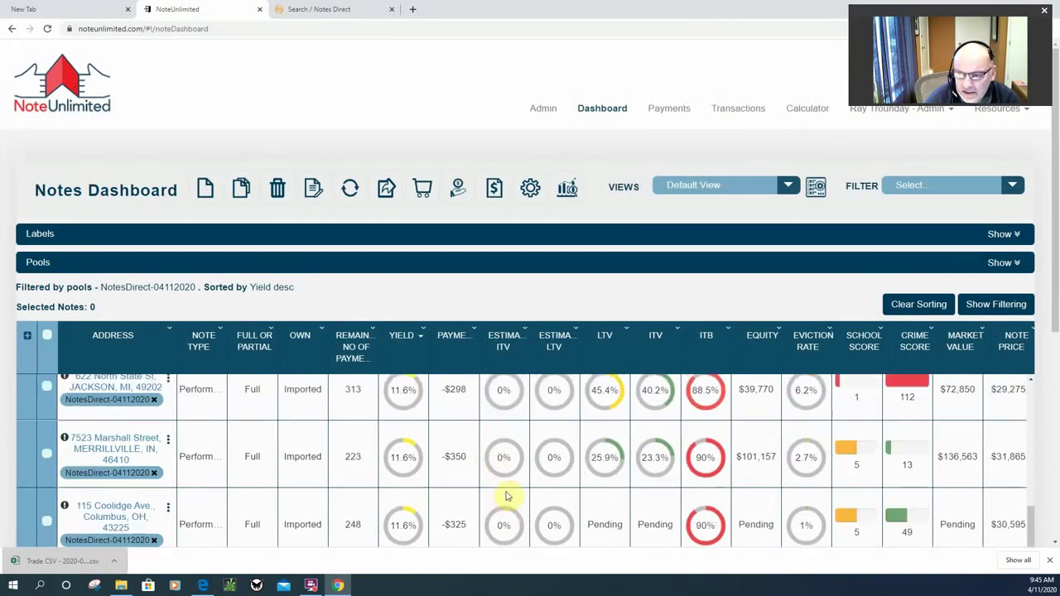
pyautogui.click(167, 444)
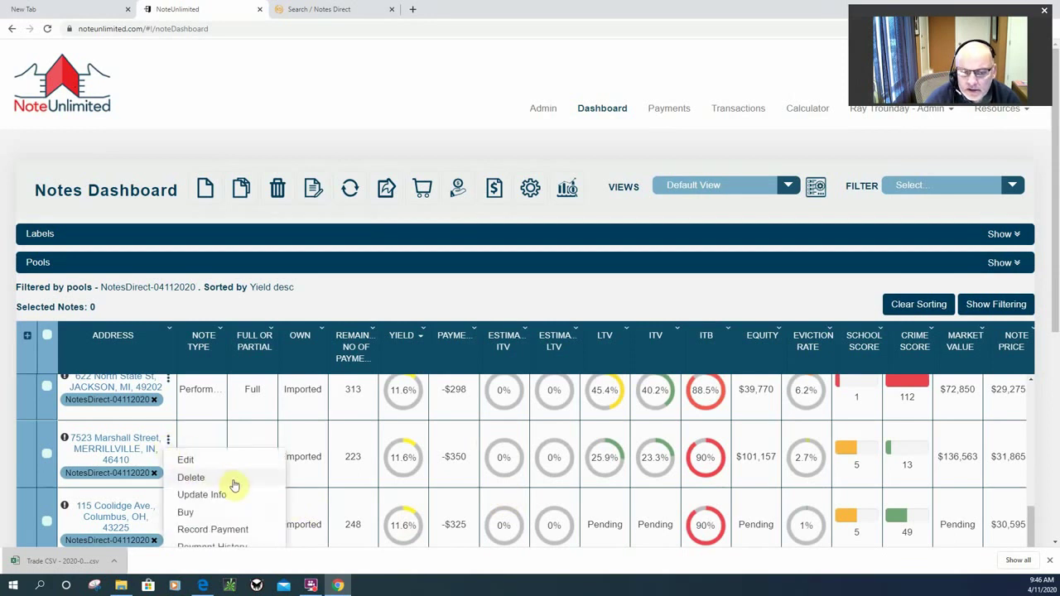
pyautogui.scroll(-2, 232, 480)
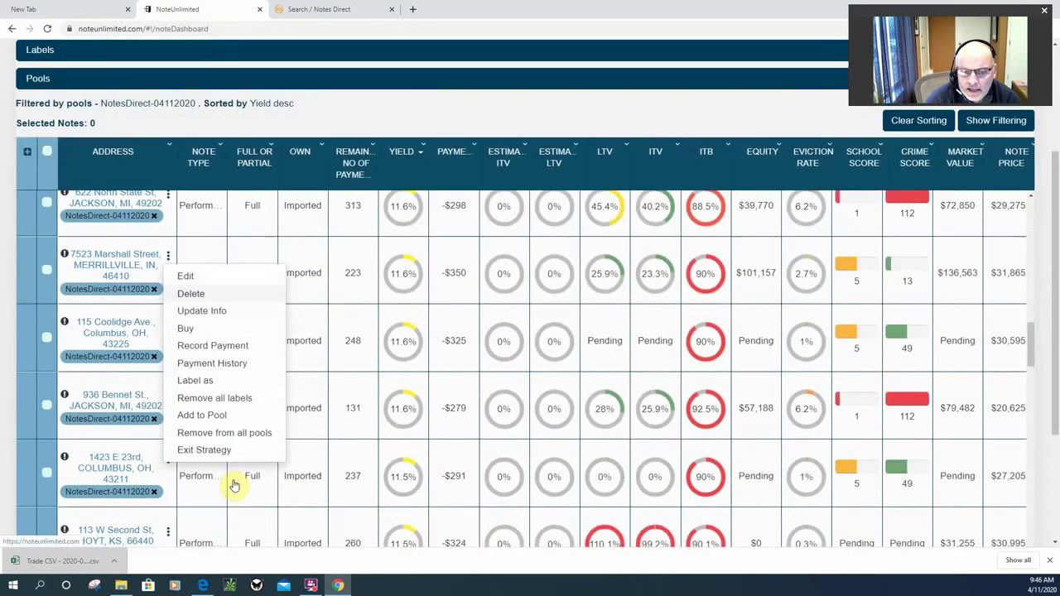
pyautogui.click(210, 381)
pyautogui.click(481, 240)
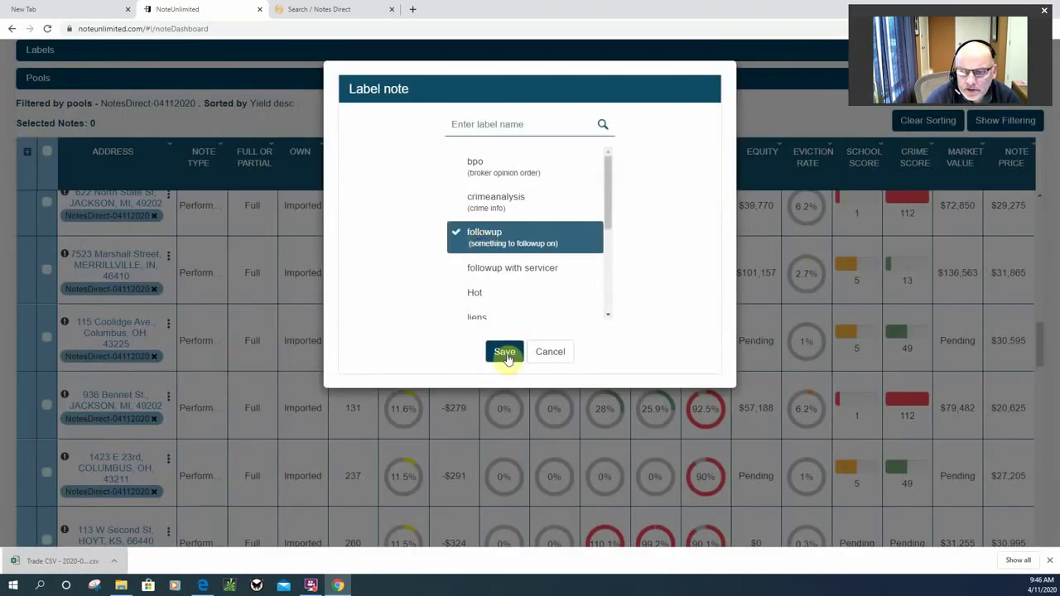
pyautogui.click(505, 353)
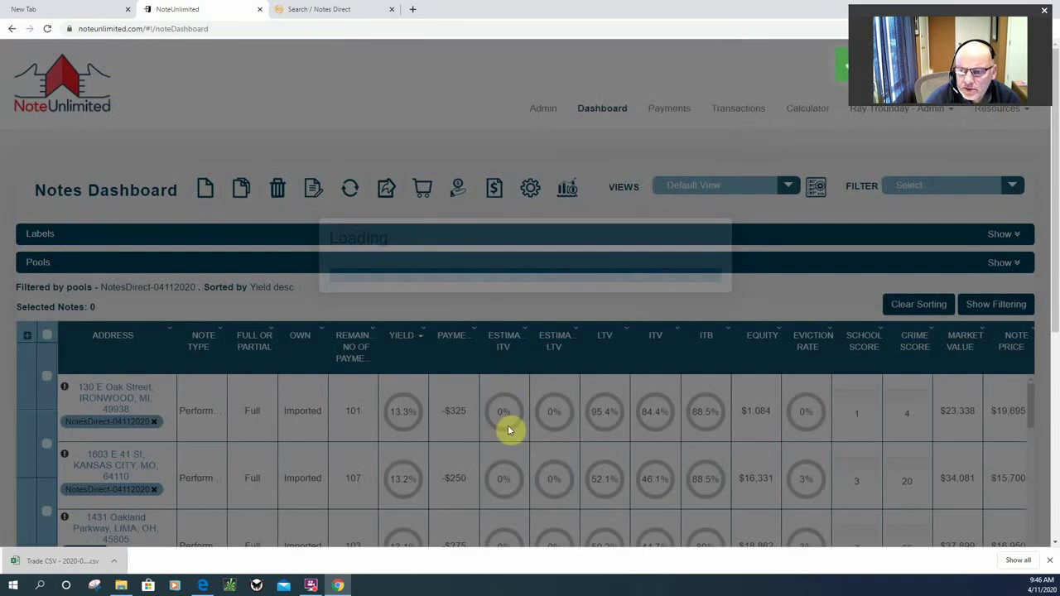
# Examine the payments, LTV, school scores and crime scores of the remaining notes with yields around 11.5%.
pyautogui.scroll(-10, 508, 431)
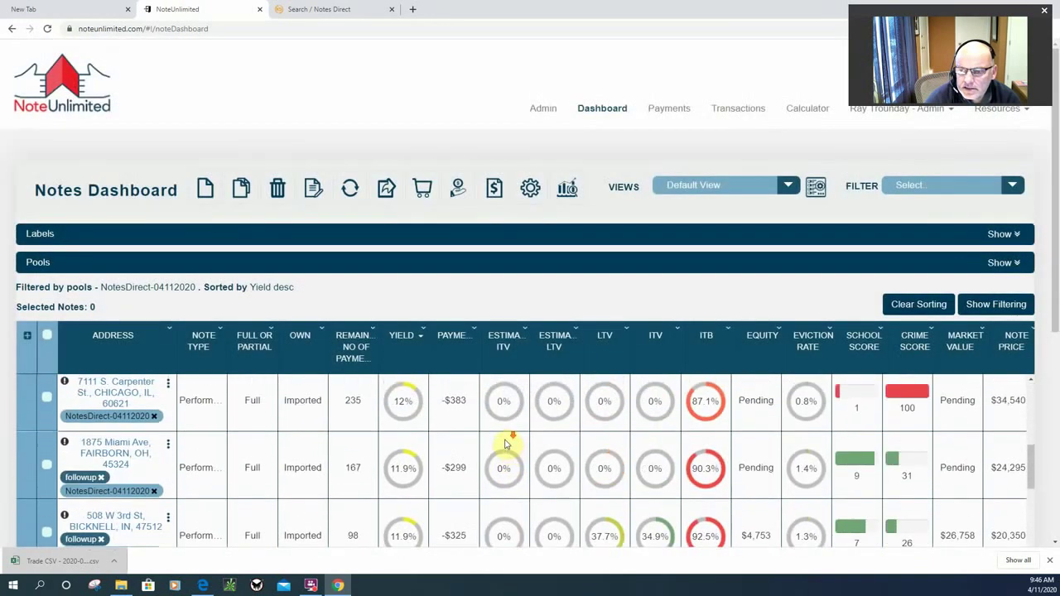
pyautogui.scroll(-5, 507, 445)
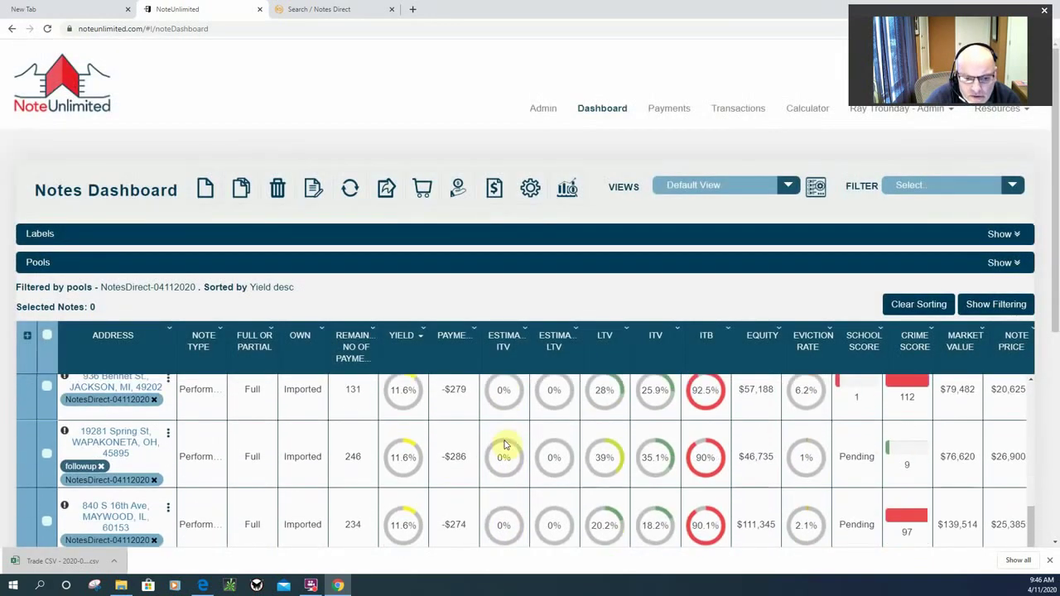
pyautogui.scroll(-5, 505, 444)
pyautogui.scroll(-3, 507, 445)
pyautogui.scroll(3, 507, 445)
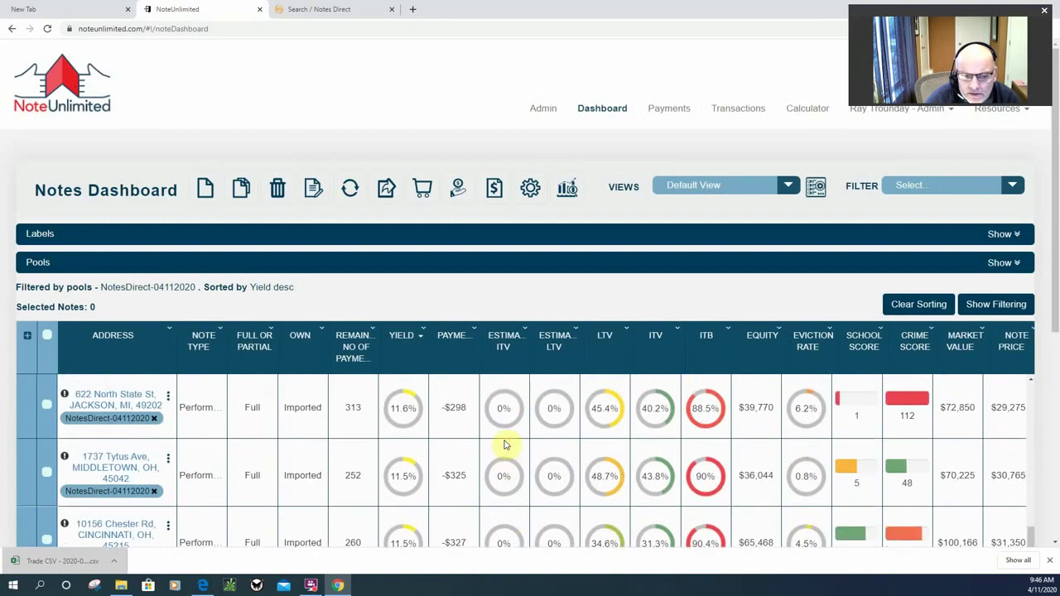
pyautogui.scroll(3, 507, 445)
pyautogui.scroll(-6, 507, 445)
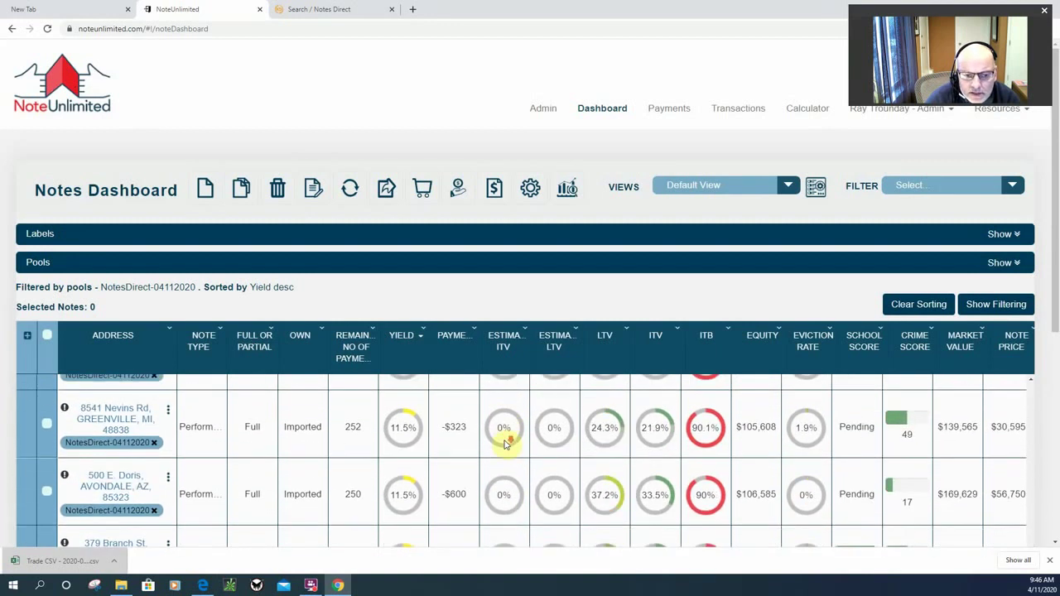
pyautogui.scroll(-3, 505, 445)
pyautogui.scroll(-3, 506, 445)
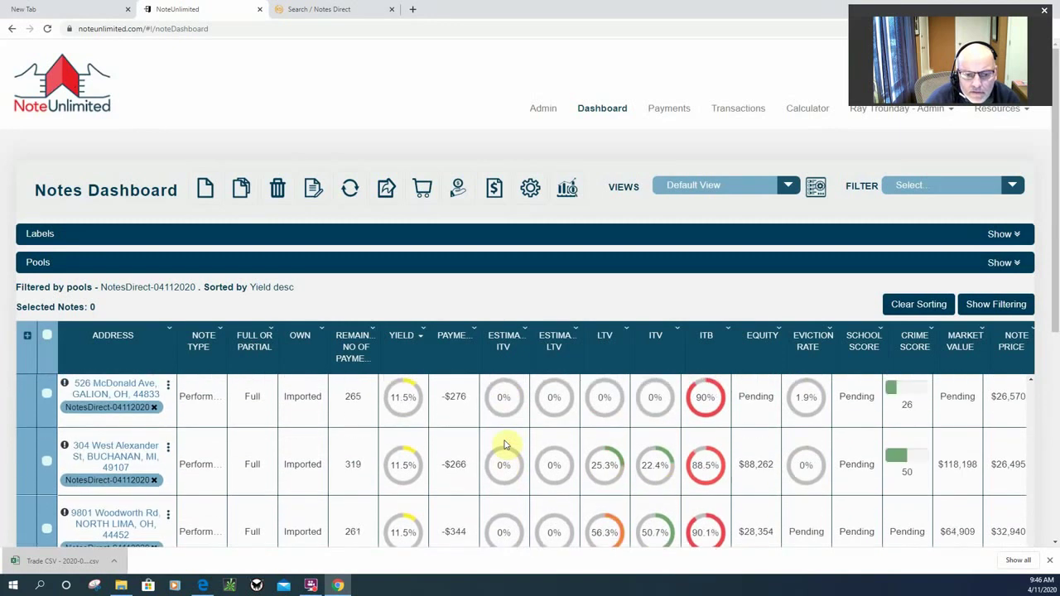
pyautogui.scroll(-3, 507, 445)
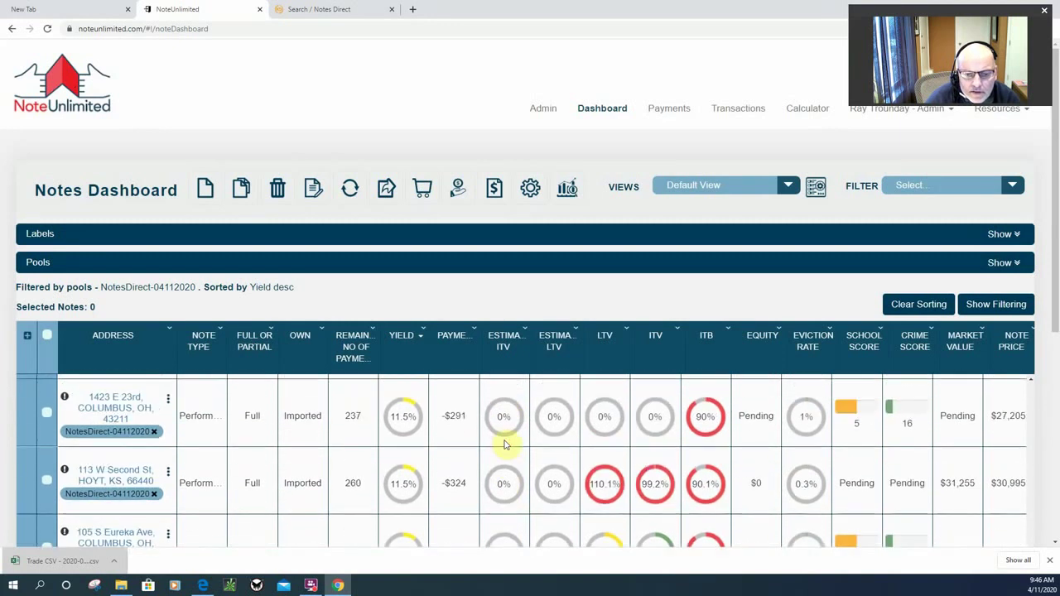
pyautogui.scroll(-3, 506, 445)
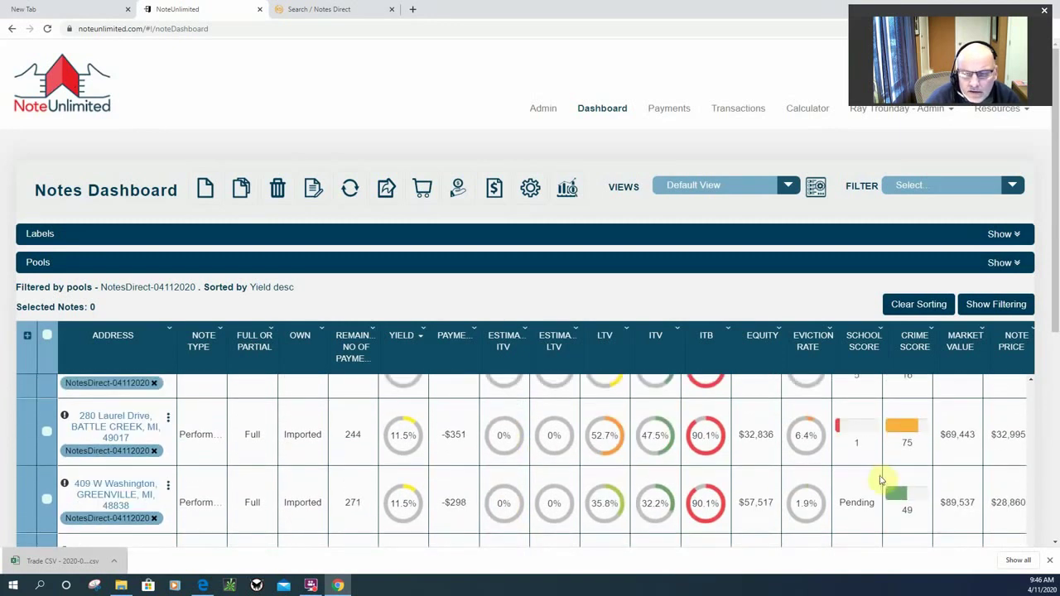
pyautogui.click(1031, 383)
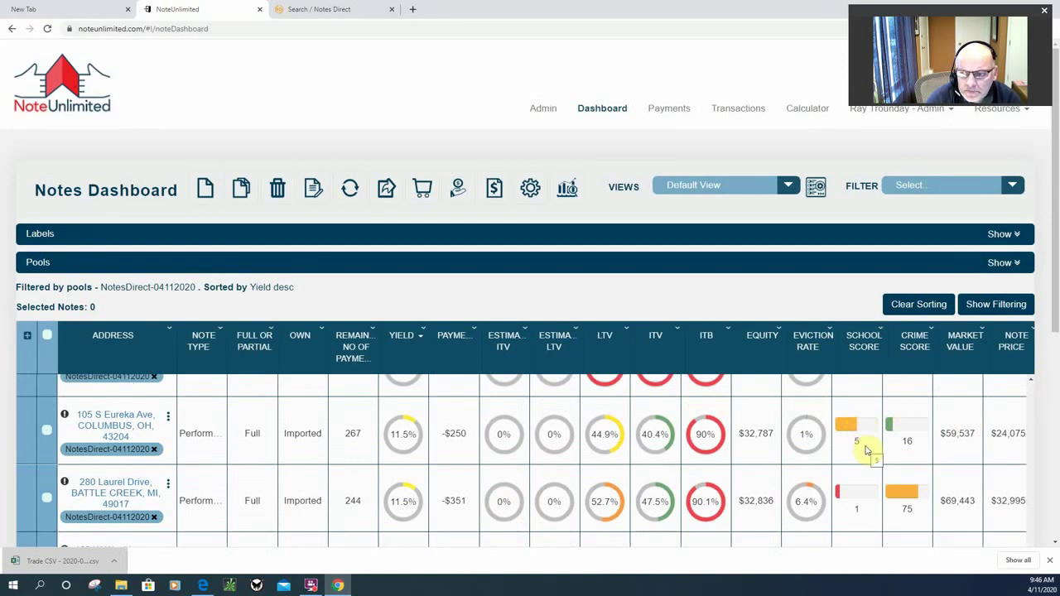
pyautogui.moveTo(440, 433); pyautogui.dragTo(468, 436)
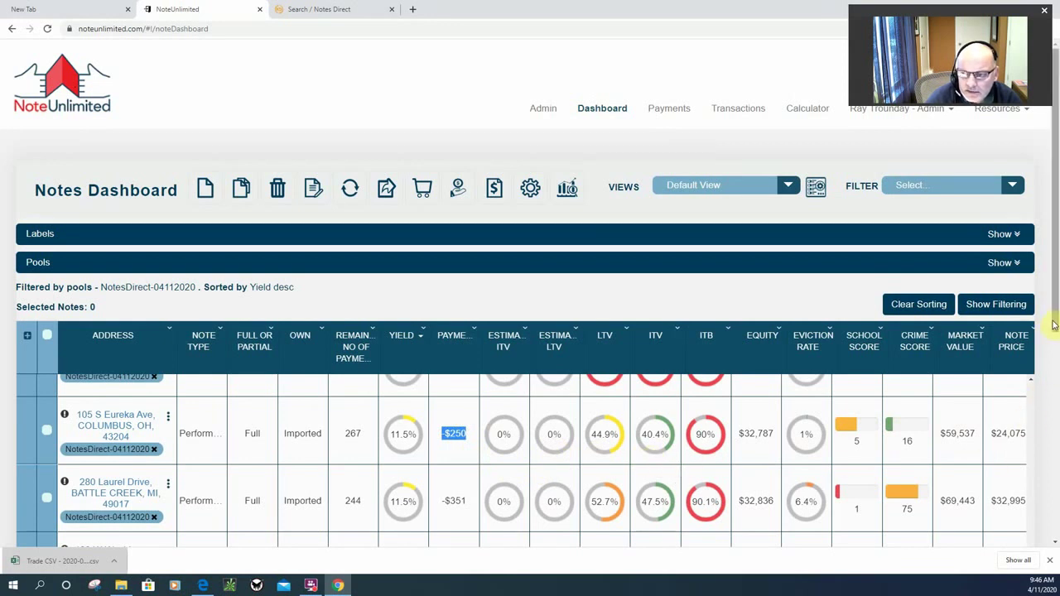
# Label the North Charleston, SC note with the 11.4% yield as followup.
pyautogui.moveTo(1054, 323); pyautogui.dragTo(1053, 468)
pyautogui.moveTo(1034, 390); pyautogui.dragTo(1035, 421)
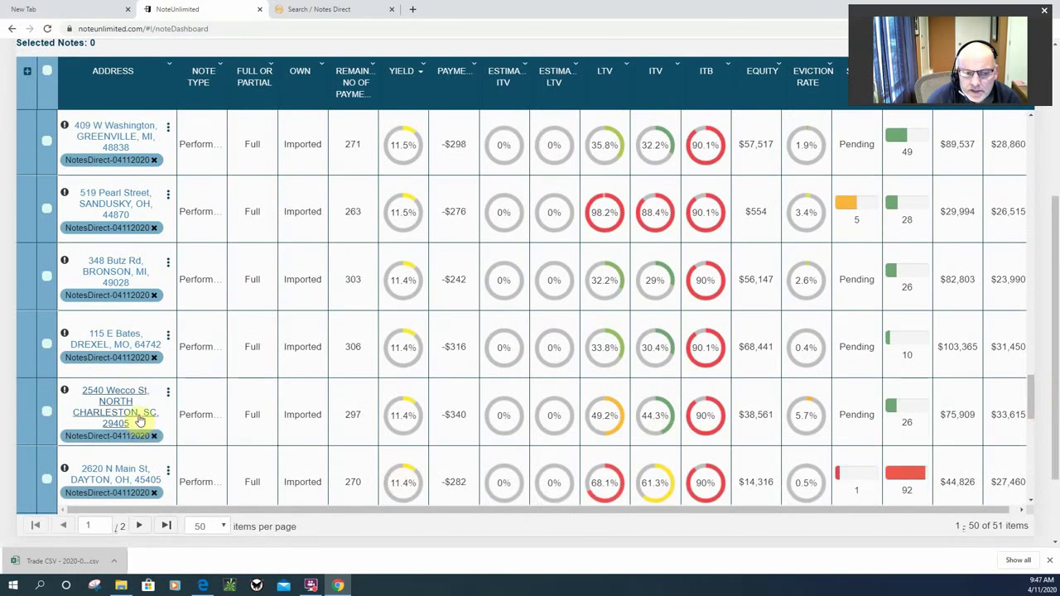
pyautogui.click(167, 398)
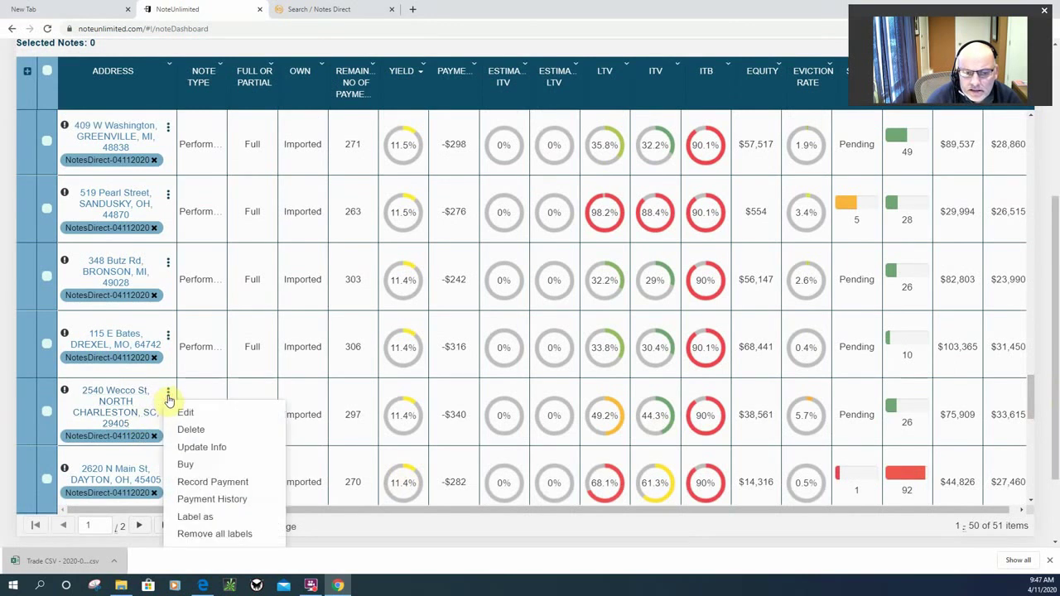
pyautogui.click(207, 518)
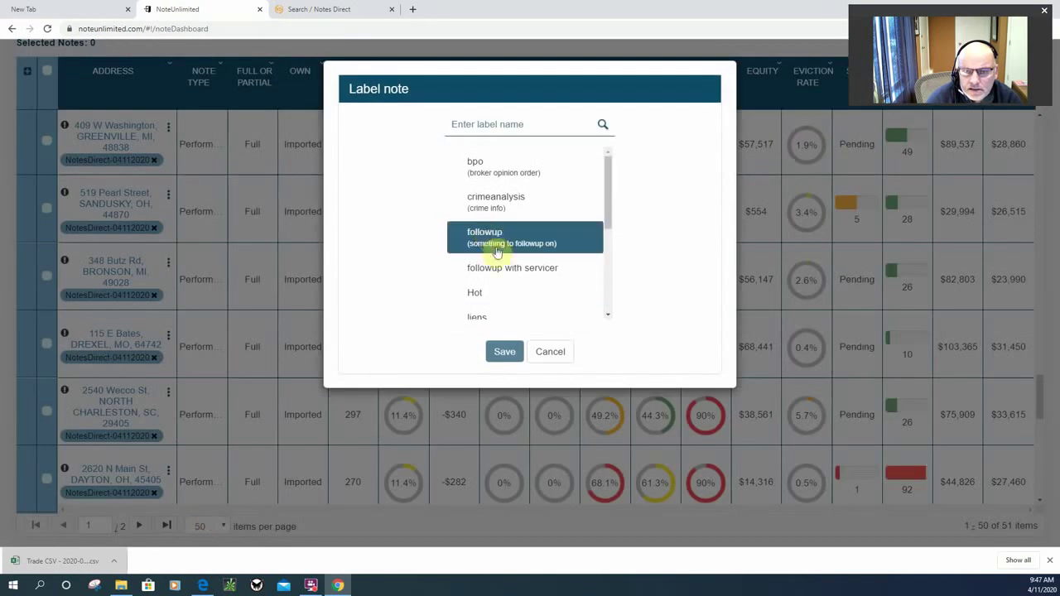
pyautogui.click(487, 235)
pyautogui.click(504, 352)
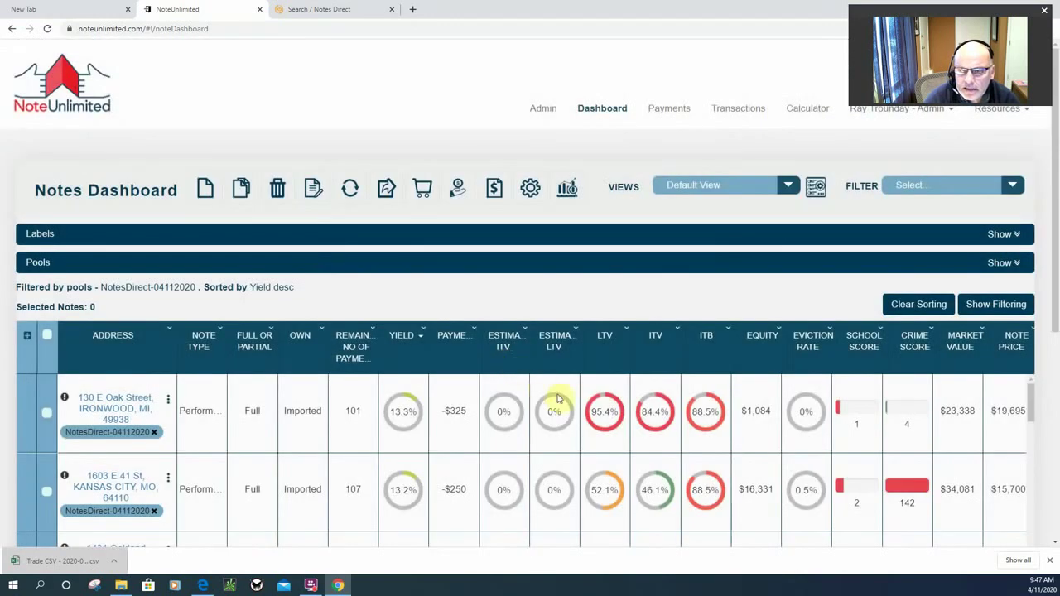
# Show the available labels and filter the pool's notes by the followup label.
pyautogui.click(999, 236)
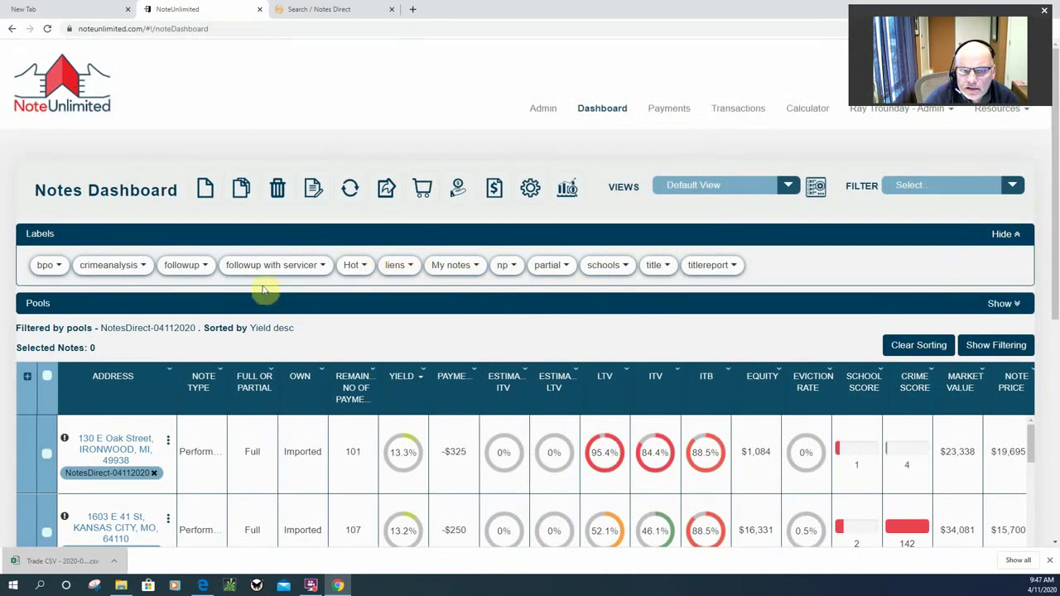
pyautogui.click(175, 266)
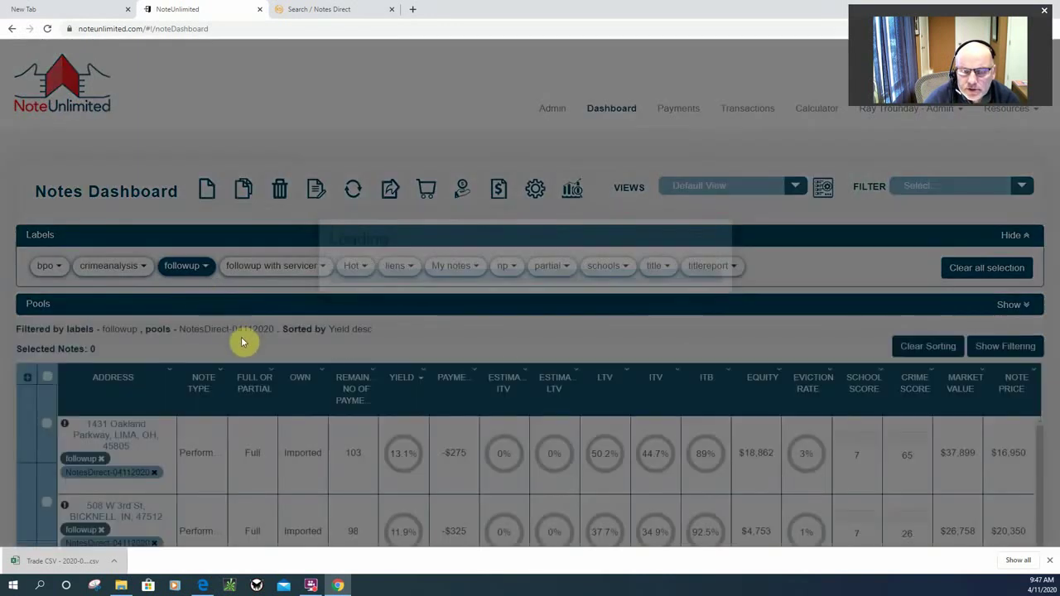
# Review the filtered followup notes, comparing their yield, remaining payments, LTV, and school and crime scores.
pyautogui.scroll(-5, 336, 390)
pyautogui.scroll(-1, 336, 389)
pyautogui.scroll(2, 337, 390)
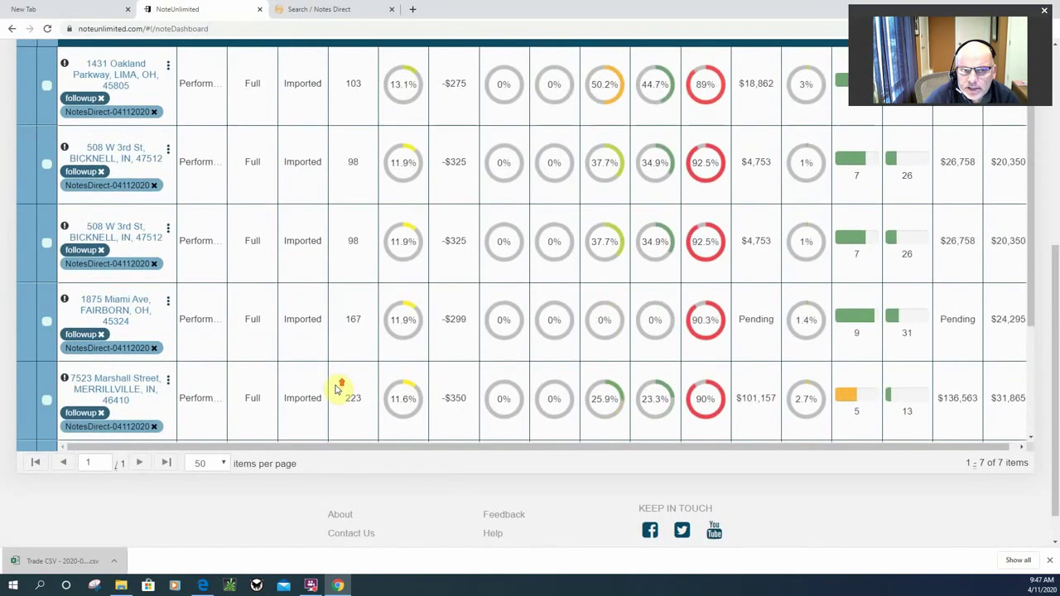
pyautogui.scroll(5, 358, 361)
pyautogui.scroll(-2, 360, 357)
pyautogui.scroll(-2, 360, 357)
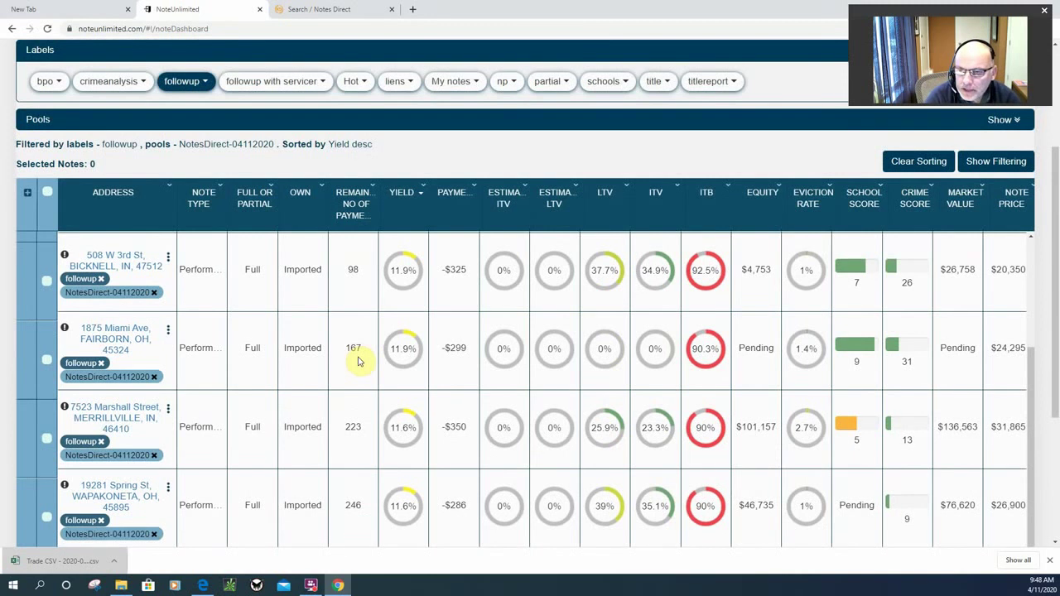
pyautogui.scroll(-3, 418, 402)
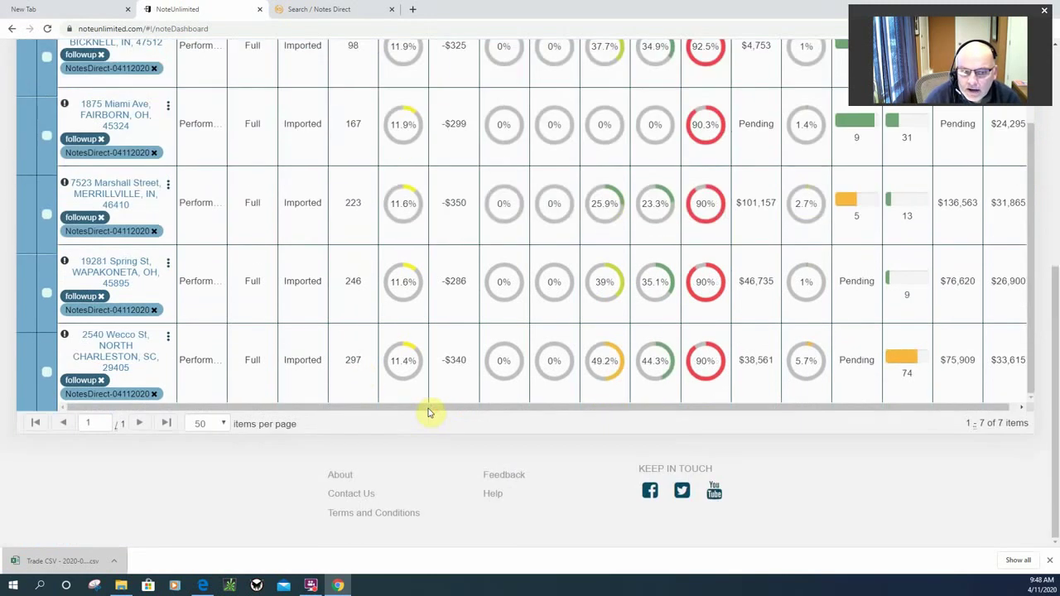
pyautogui.scroll(2, 430, 410)
pyautogui.scroll(-2, 431, 410)
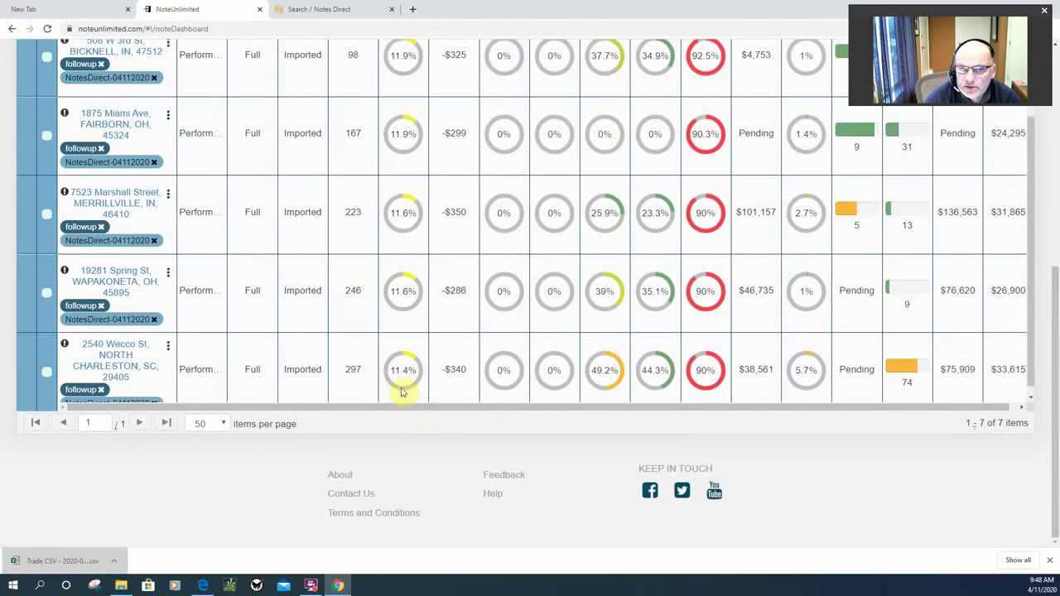
pyautogui.scroll(2, 402, 387)
pyautogui.scroll(3, 403, 388)
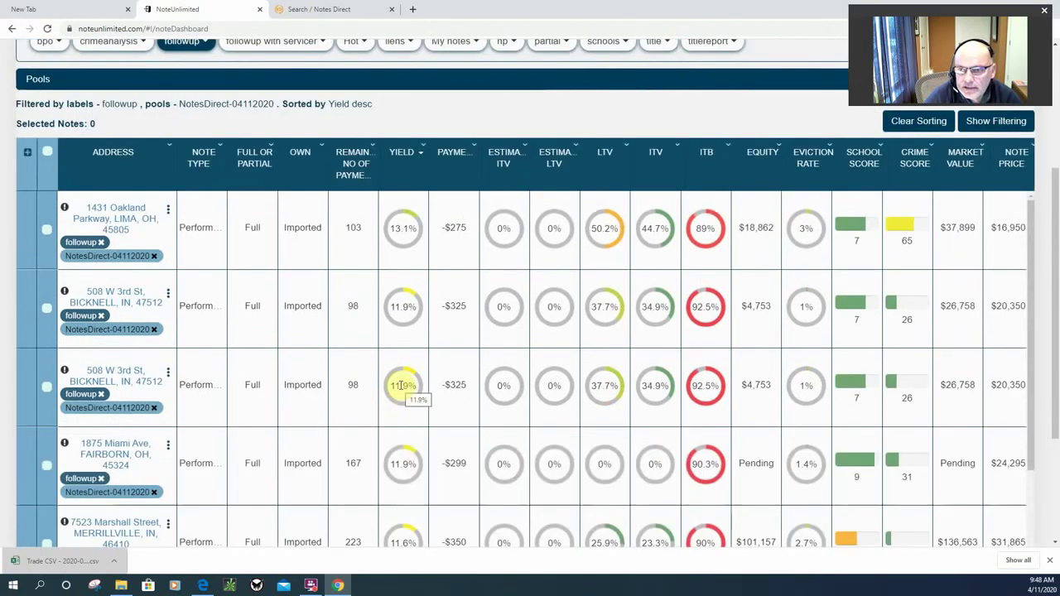
pyautogui.scroll(-5, 477, 389)
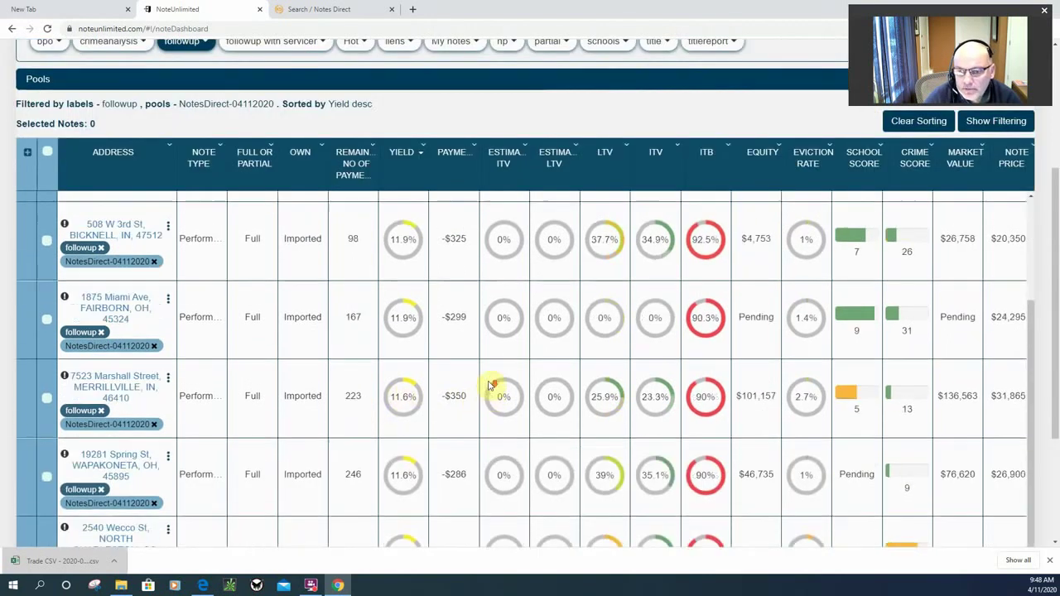
# Examine the ITV, ITB, equity and eviction rates across the whole followup shortlist.
pyautogui.scroll(2, 483, 393)
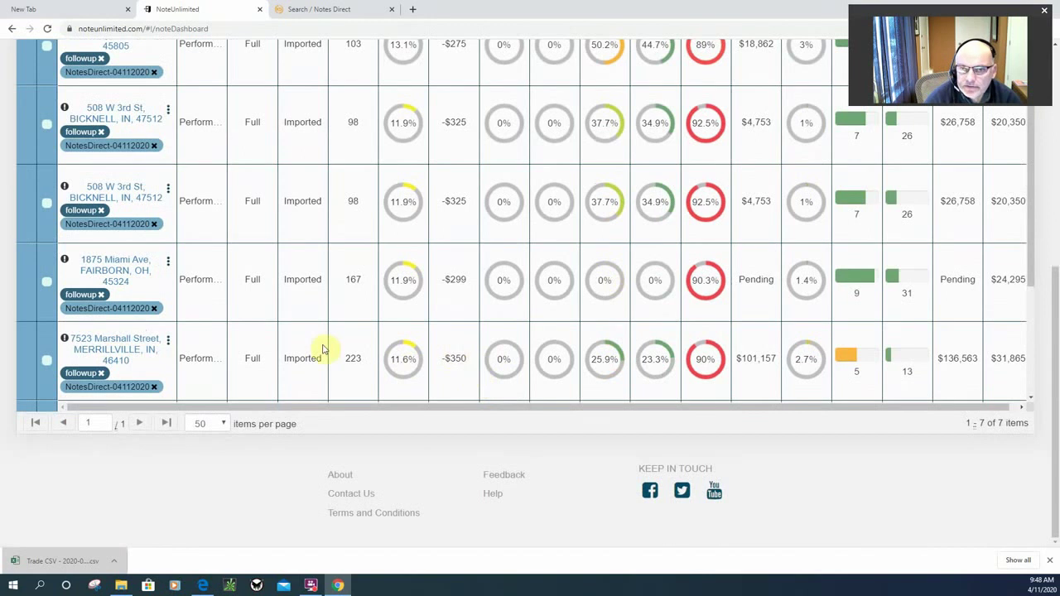
pyautogui.scroll(2, 396, 335)
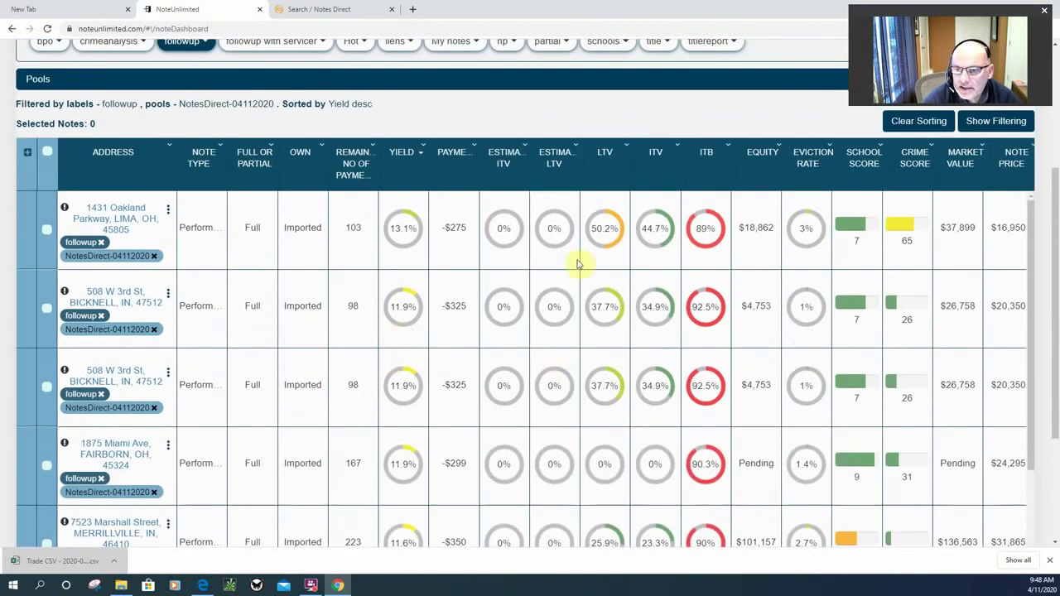
pyautogui.scroll(-2, 619, 333)
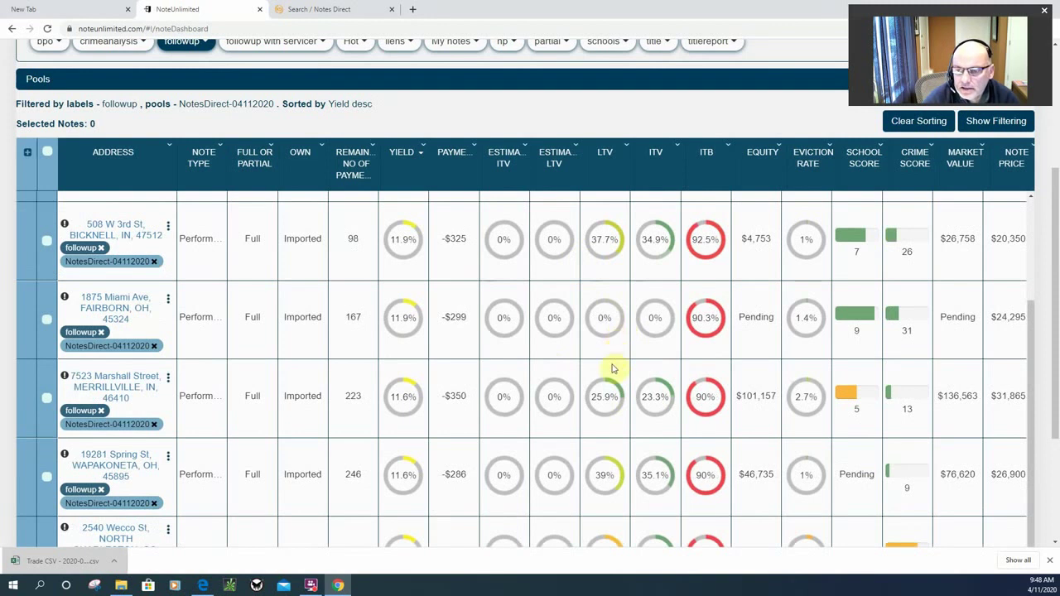
pyautogui.scroll(2, 621, 352)
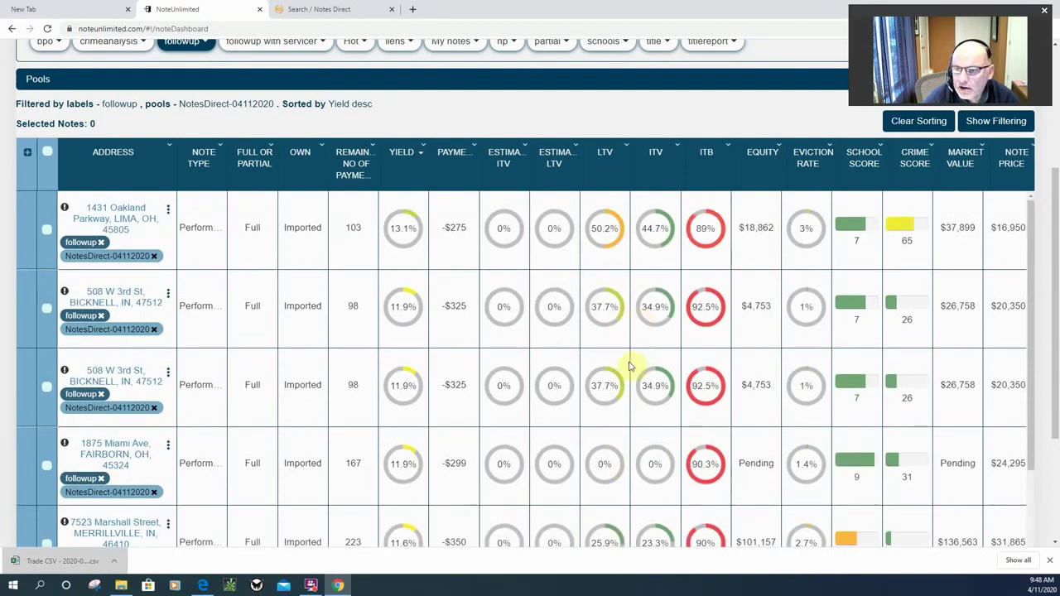
pyautogui.scroll(-5, 628, 402)
pyautogui.scroll(2, 619, 404)
pyautogui.scroll(5, 617, 407)
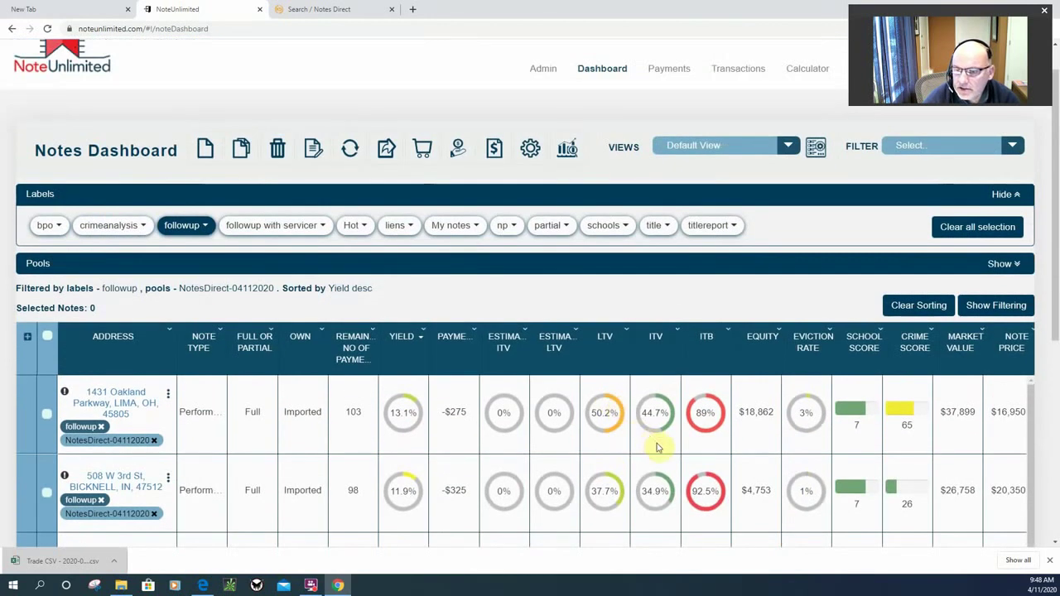
pyautogui.scroll(-6, 657, 448)
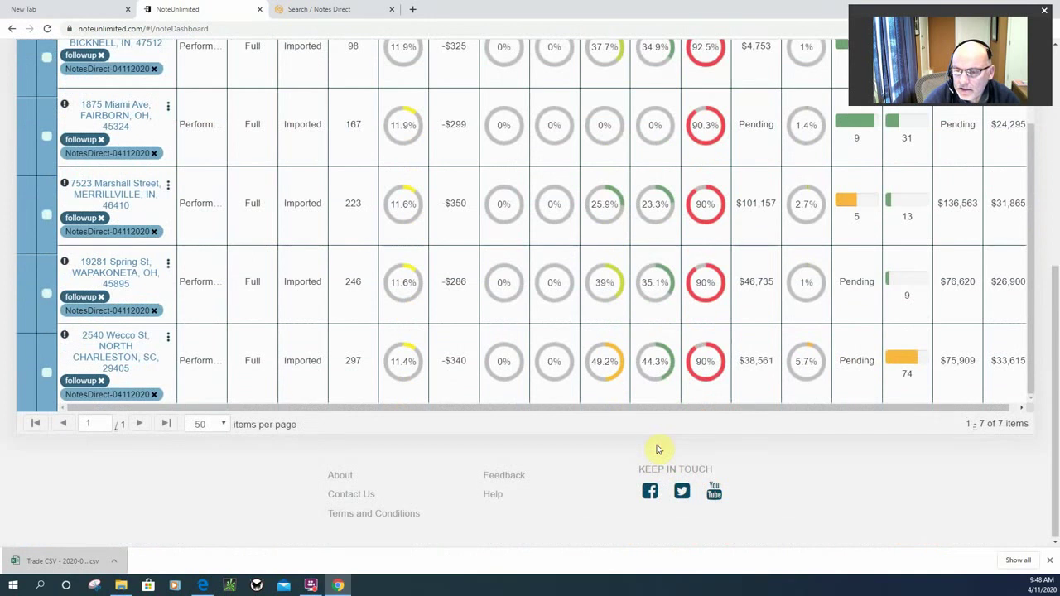
pyautogui.scroll(6, 654, 418)
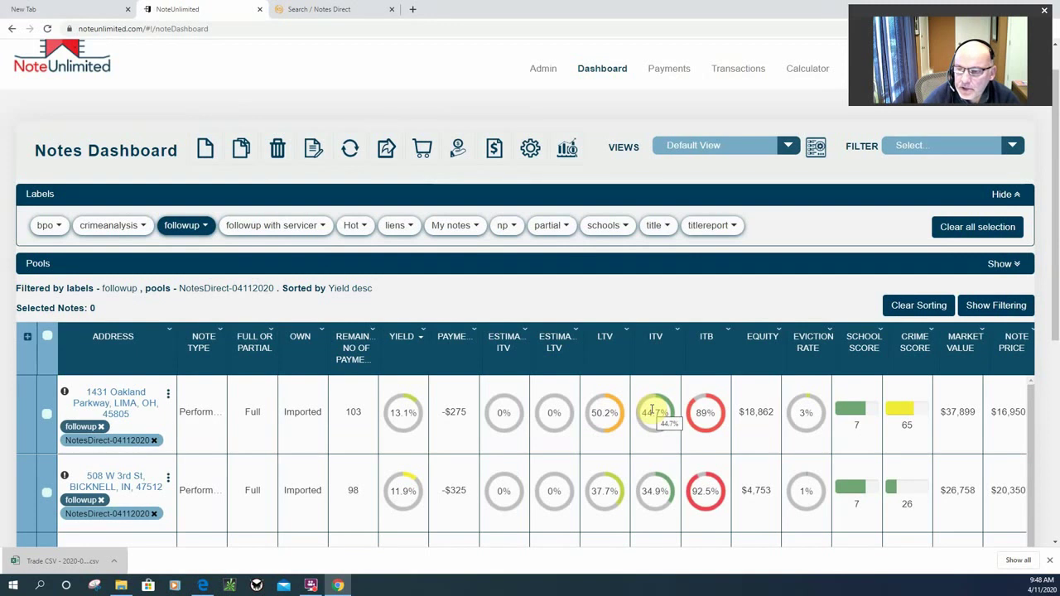
pyautogui.scroll(1, 653, 411)
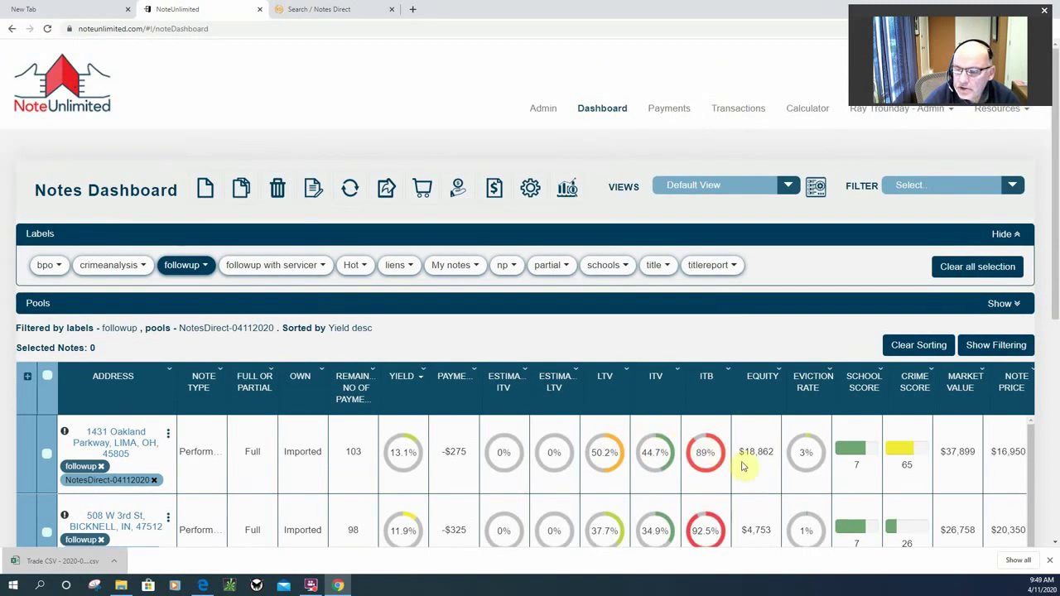
pyautogui.scroll(-1, 743, 466)
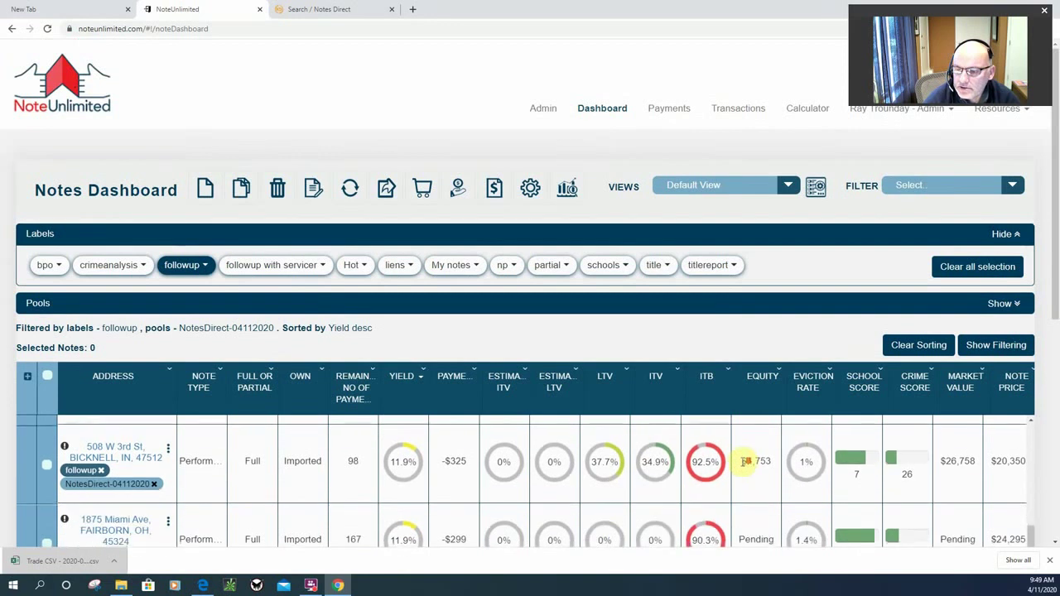
pyautogui.scroll(-5, 746, 439)
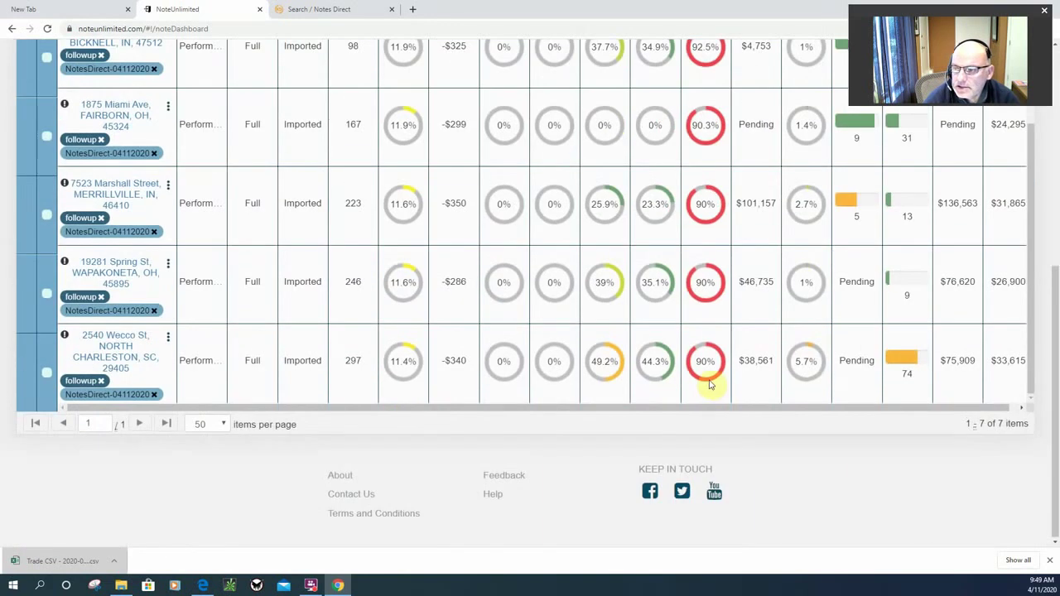
pyautogui.scroll(4, 709, 390)
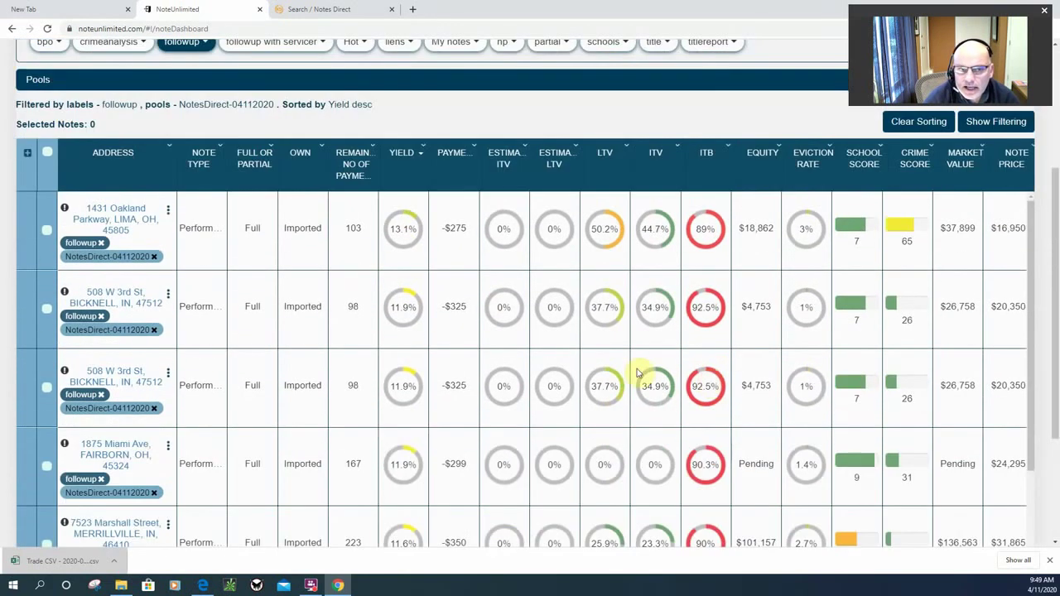
# Open the Lima, OH note and examine its property photos, year built, market value, market rent and comparable sales.
pyautogui.click(143, 225)
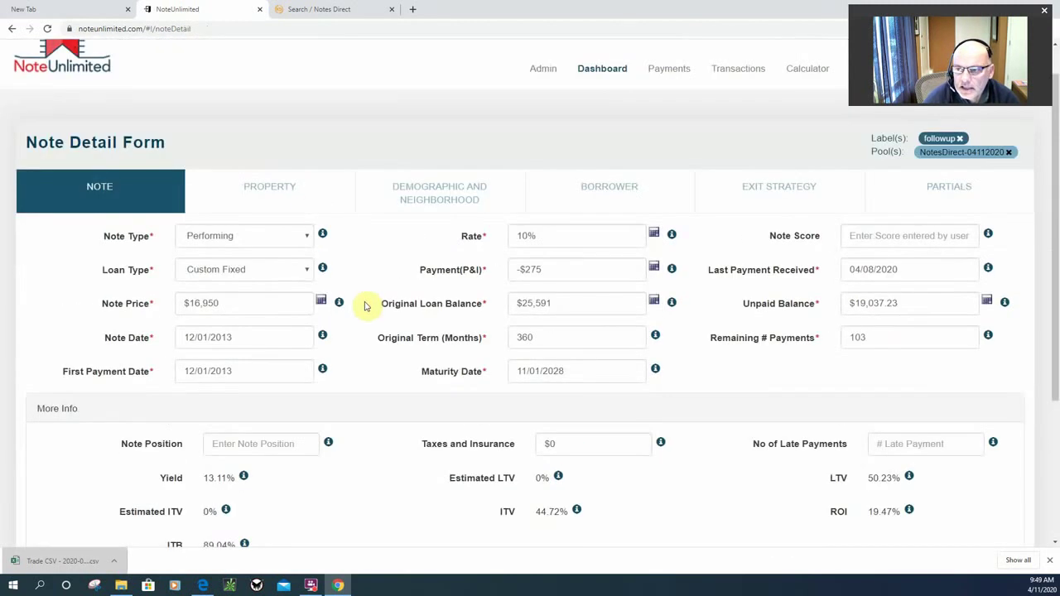
pyautogui.click(309, 202)
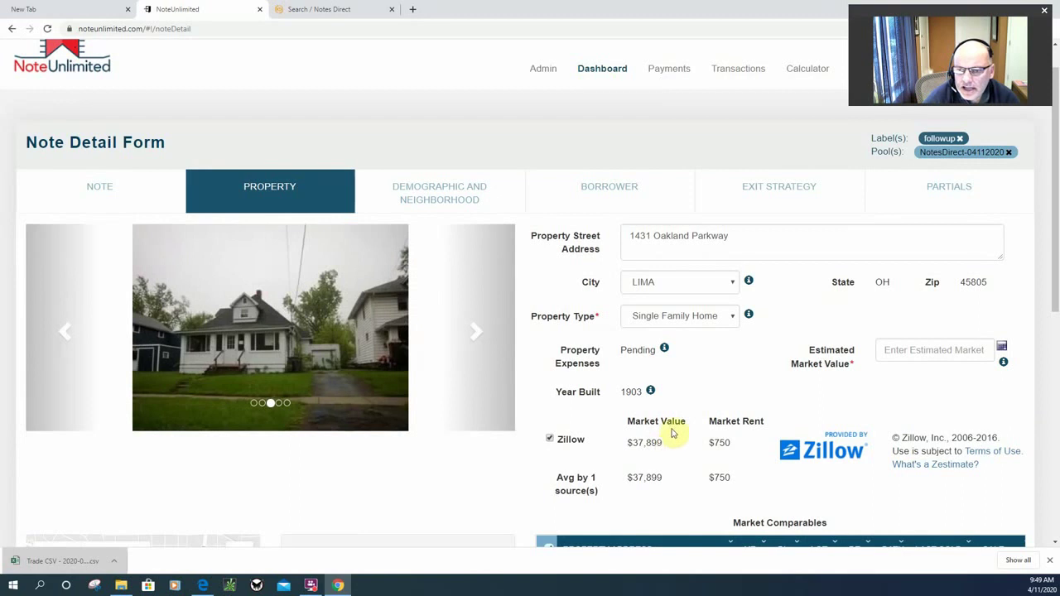
pyautogui.click(622, 393)
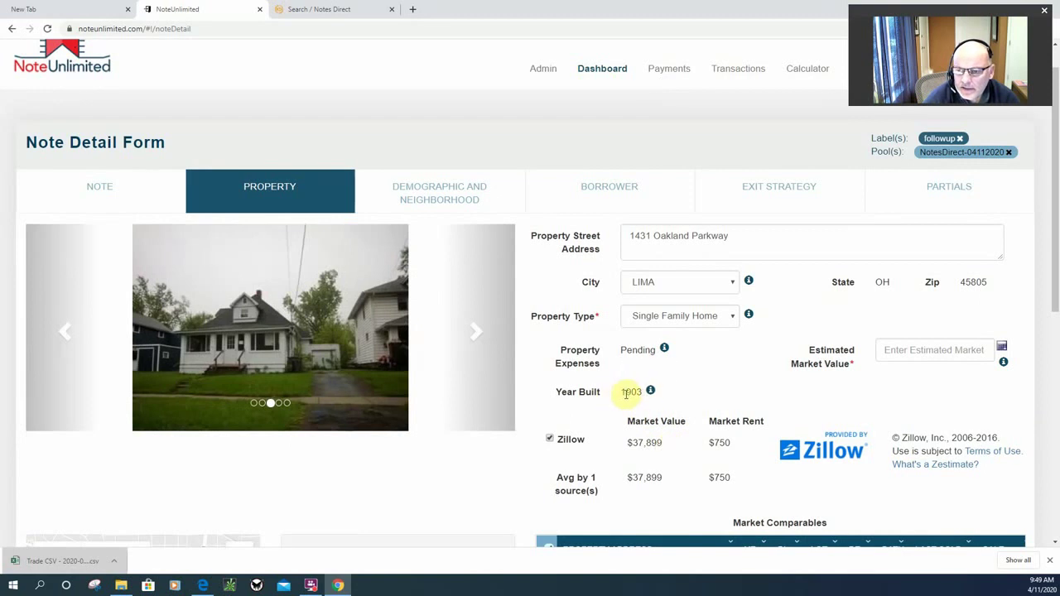
pyautogui.doubleClick(623, 392)
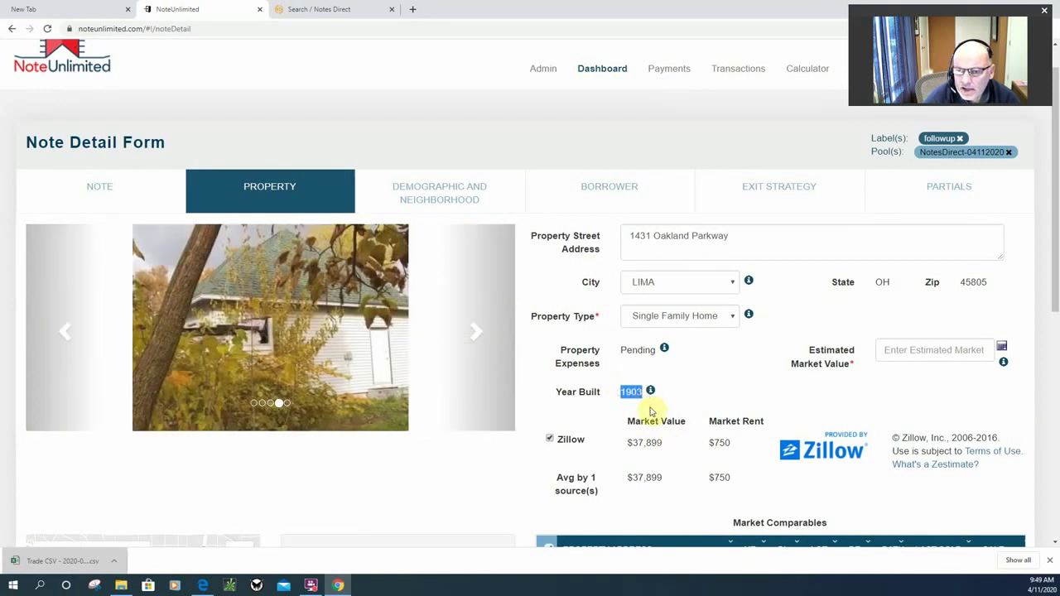
pyautogui.scroll(-2, 651, 412)
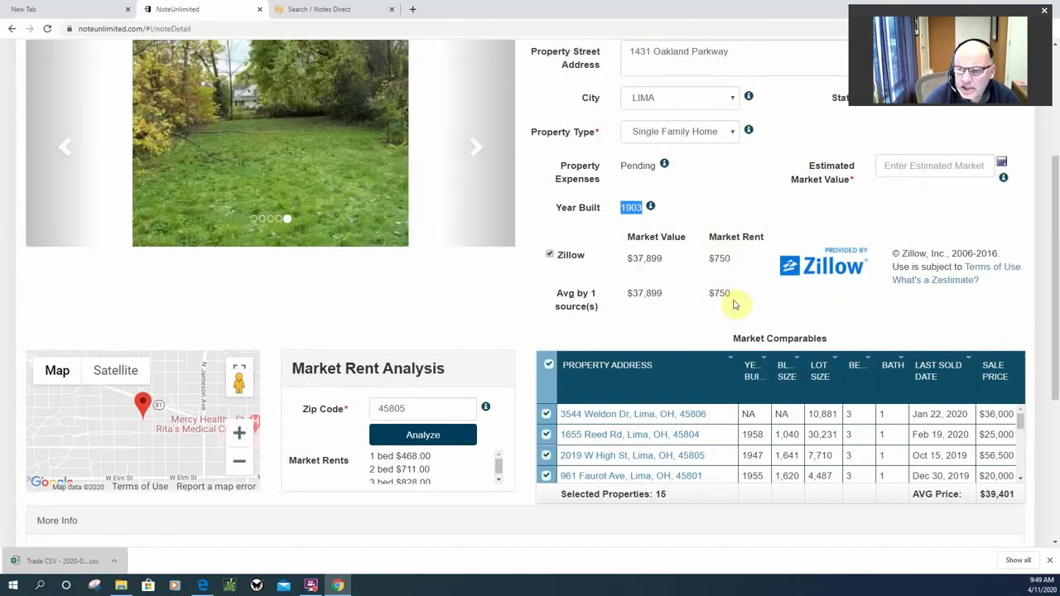
pyautogui.moveTo(1021, 421); pyautogui.dragTo(1023, 483)
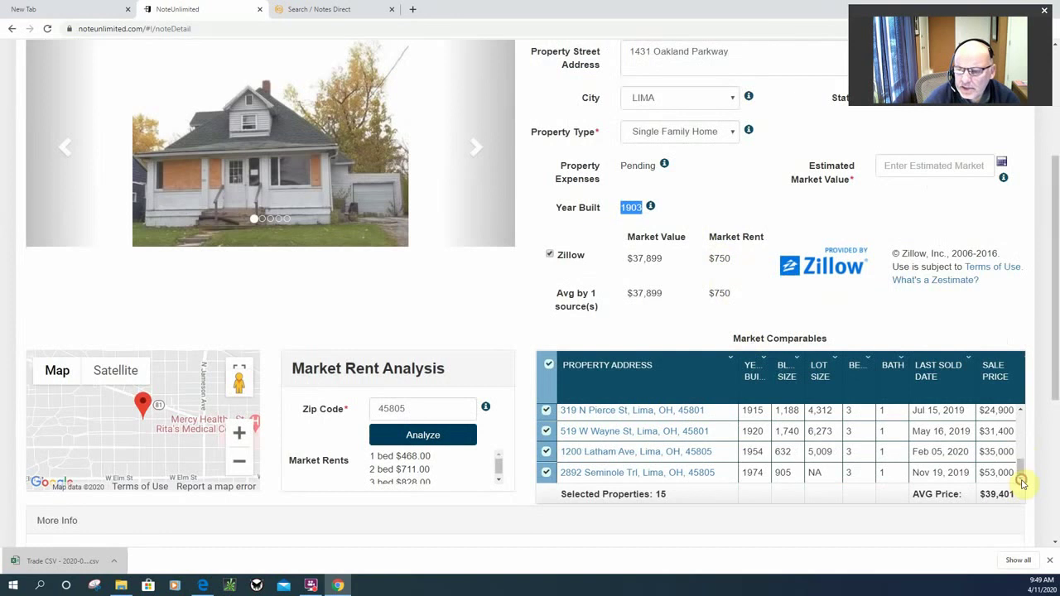
# Examine the Lima note's demographic and neighborhood data, including crime score, income and employment charts.
pyautogui.scroll(3, 691, 324)
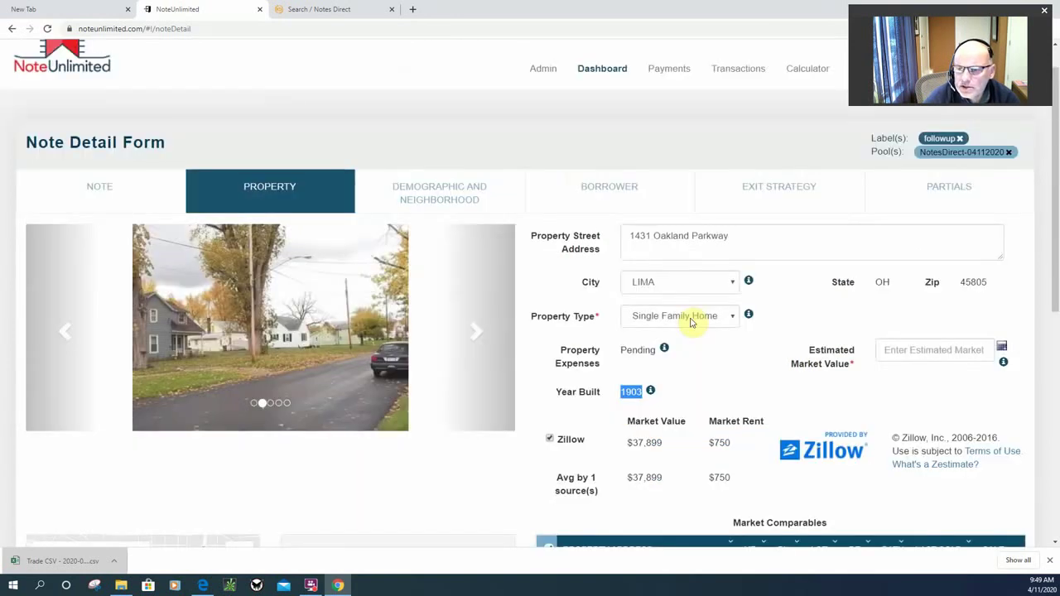
pyautogui.click(444, 189)
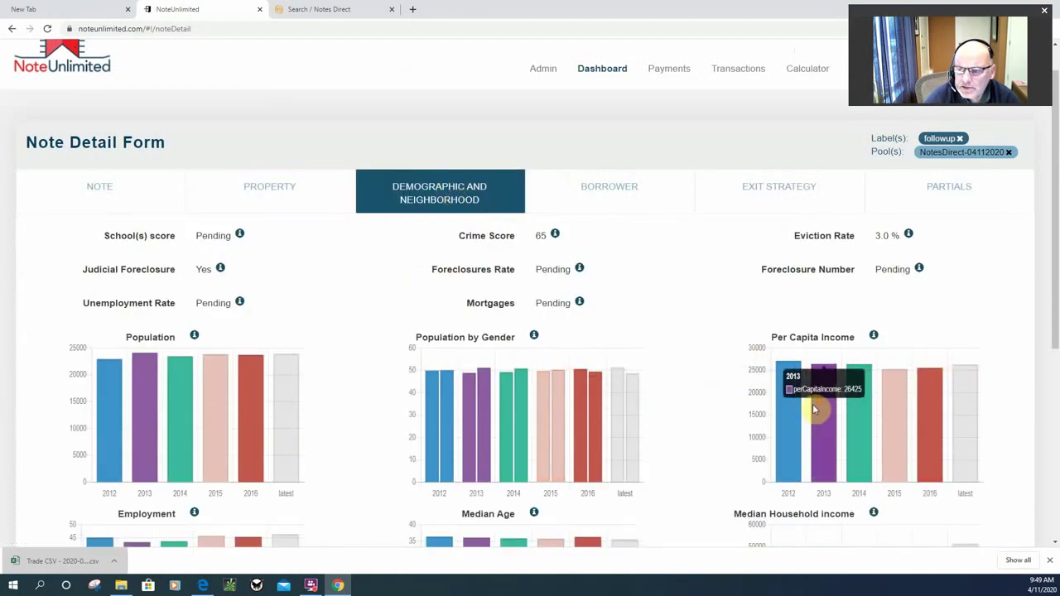
pyautogui.scroll(-2, 816, 406)
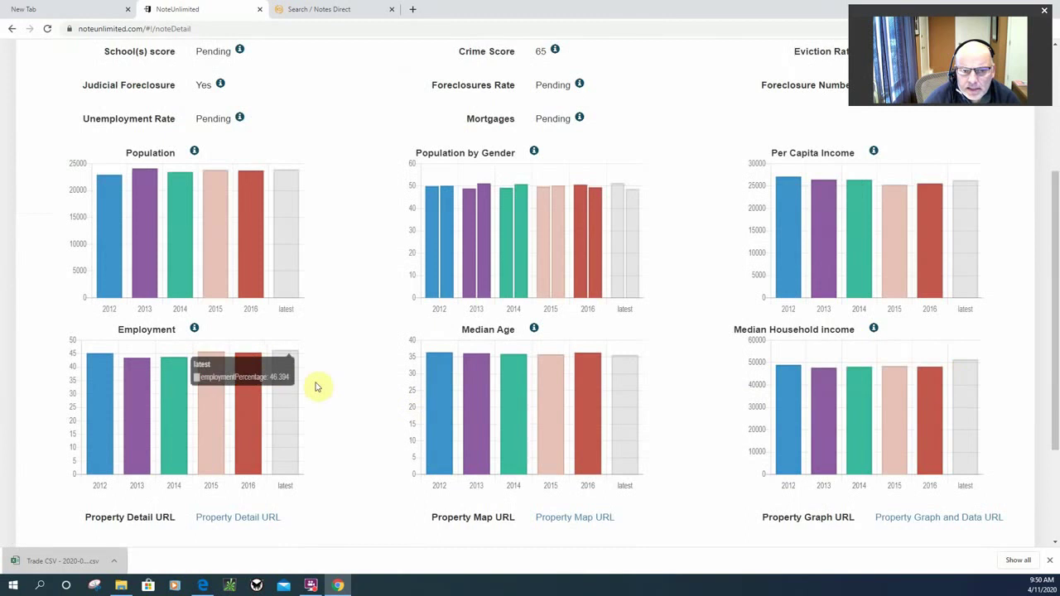
pyautogui.scroll(3, 575, 426)
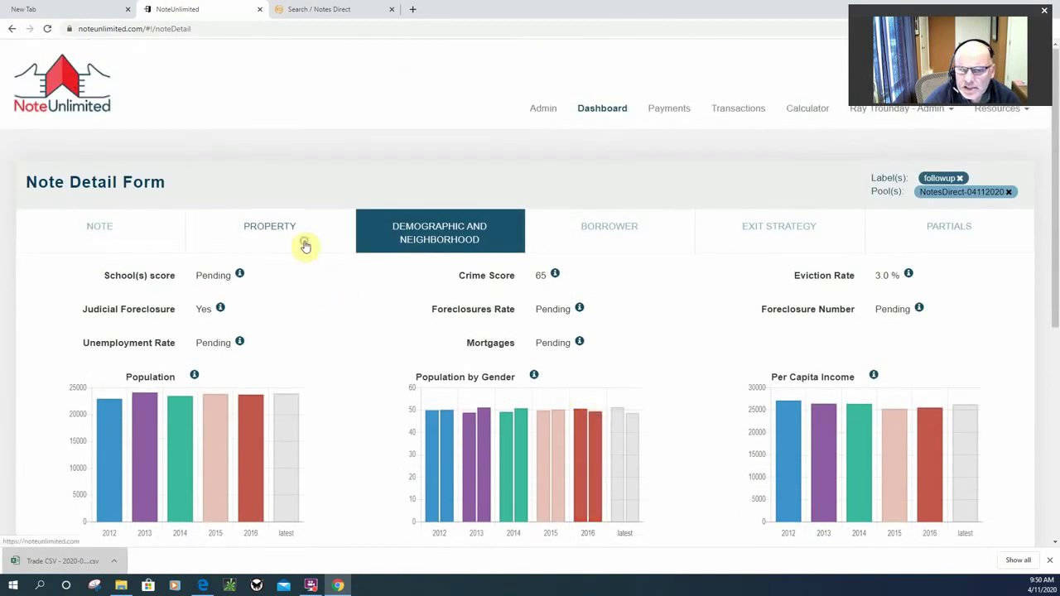
# Recheck the Lima property's details and remove the followup label from its note.
pyautogui.click(304, 240)
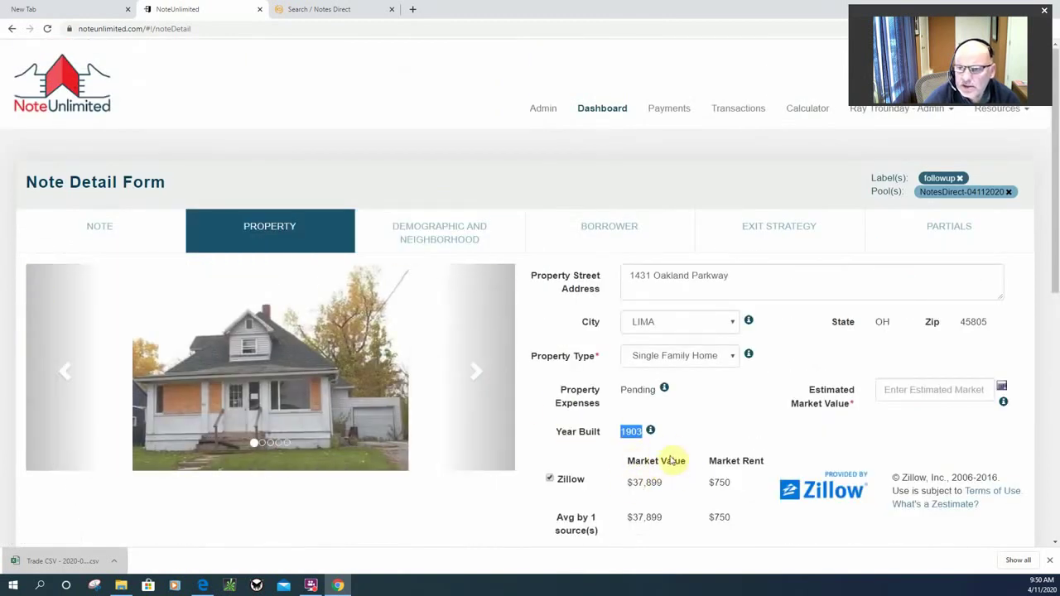
pyautogui.click(960, 179)
pyautogui.click(515, 164)
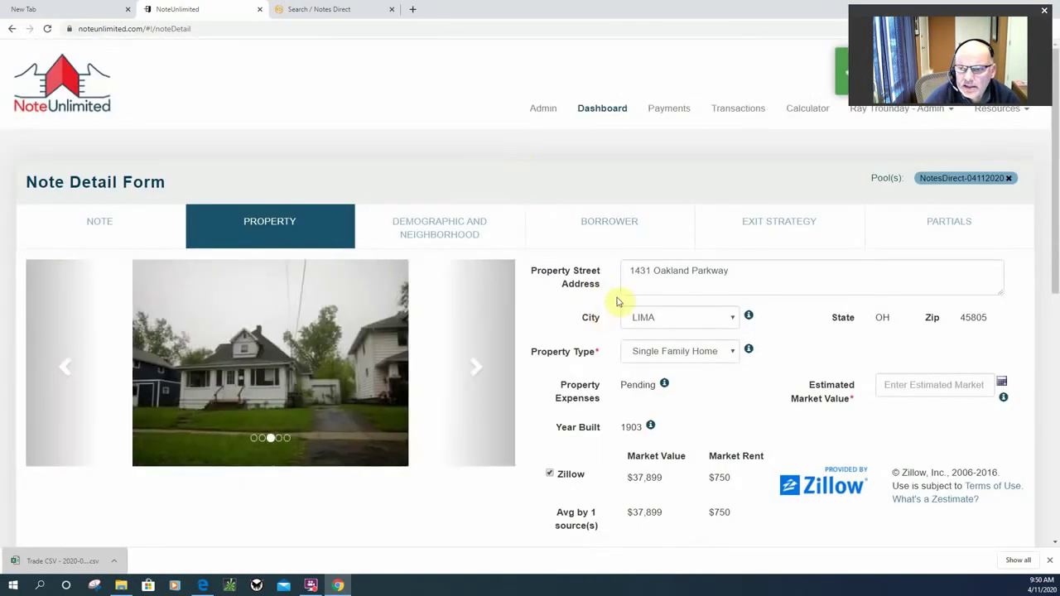
# Return to the dashboard's followup list and open the details of the Fairborn, OH note.
pyautogui.click(594, 115)
pyautogui.scroll(-2, 603, 288)
pyautogui.scroll(-5, 602, 285)
pyautogui.scroll(4, 603, 280)
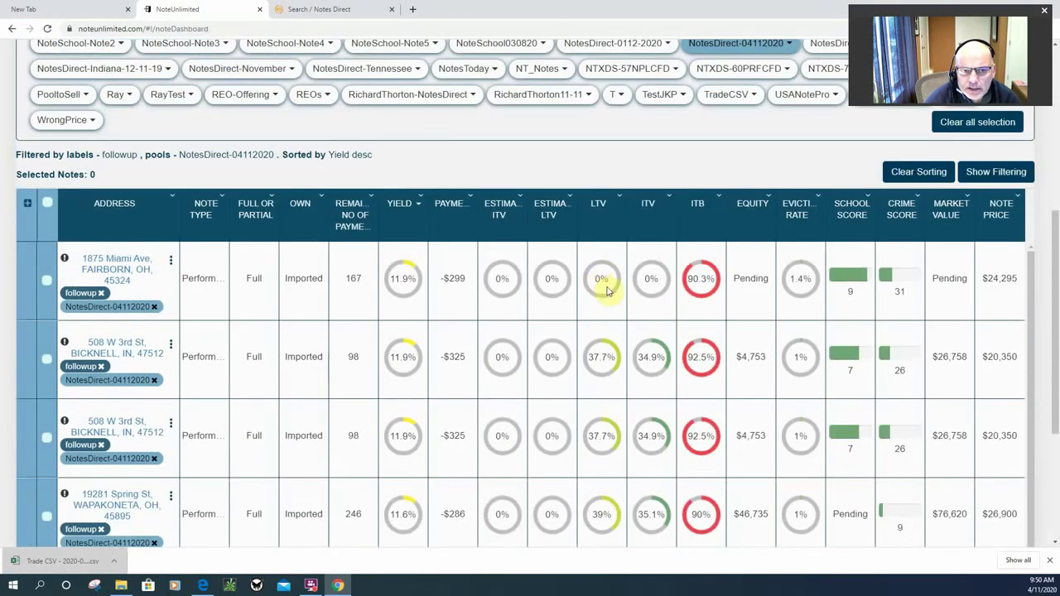
pyautogui.click(172, 261)
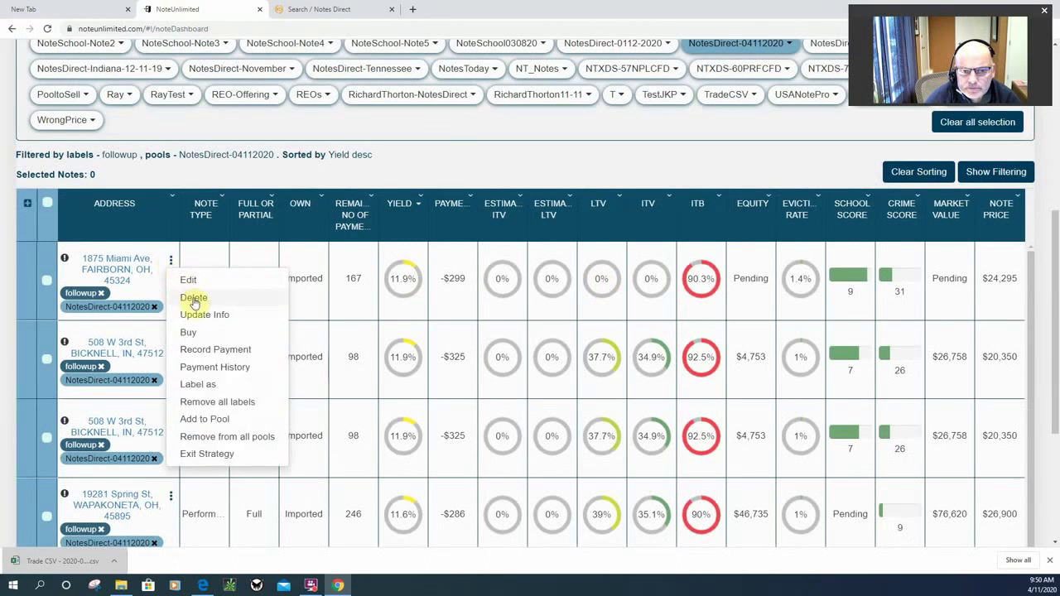
pyautogui.click(141, 273)
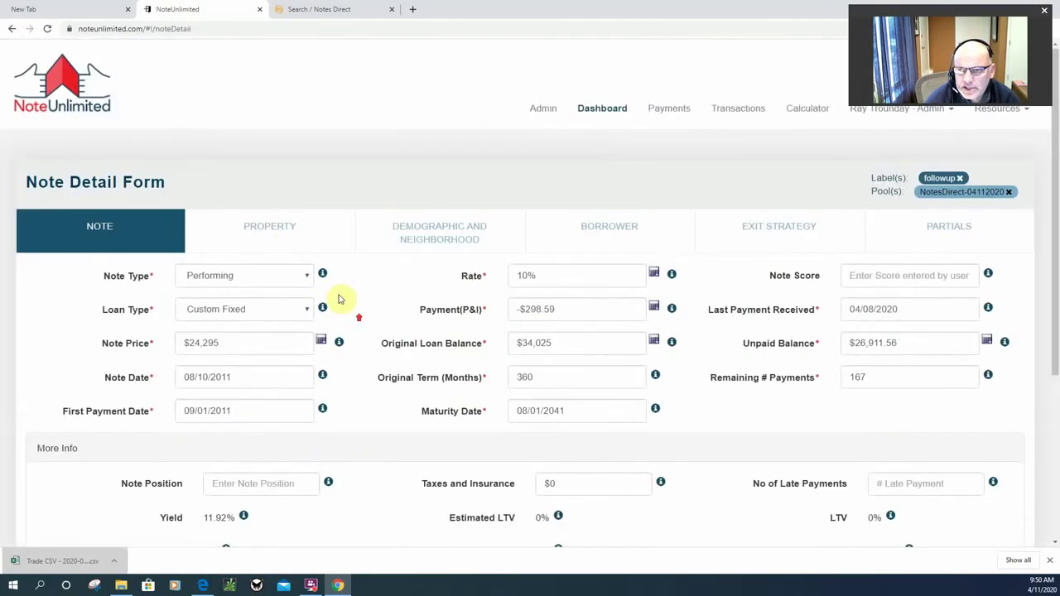
# Examine the Fairborn property's photo, year built, market value, rent, comparables and additional property information.
pyautogui.click(276, 238)
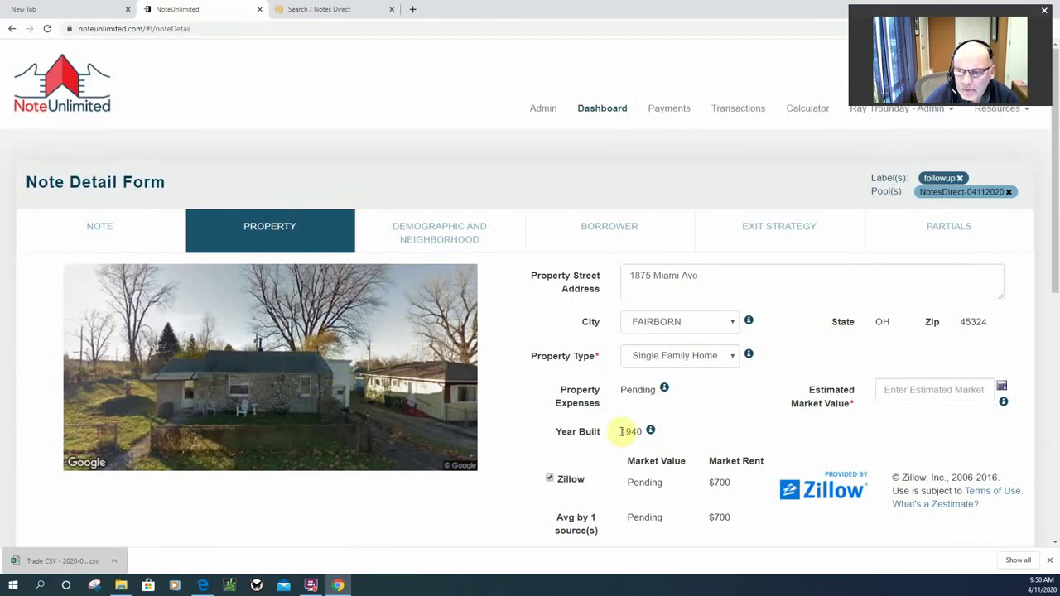
pyautogui.moveTo(622, 432); pyautogui.dragTo(639, 431)
pyautogui.click(693, 433)
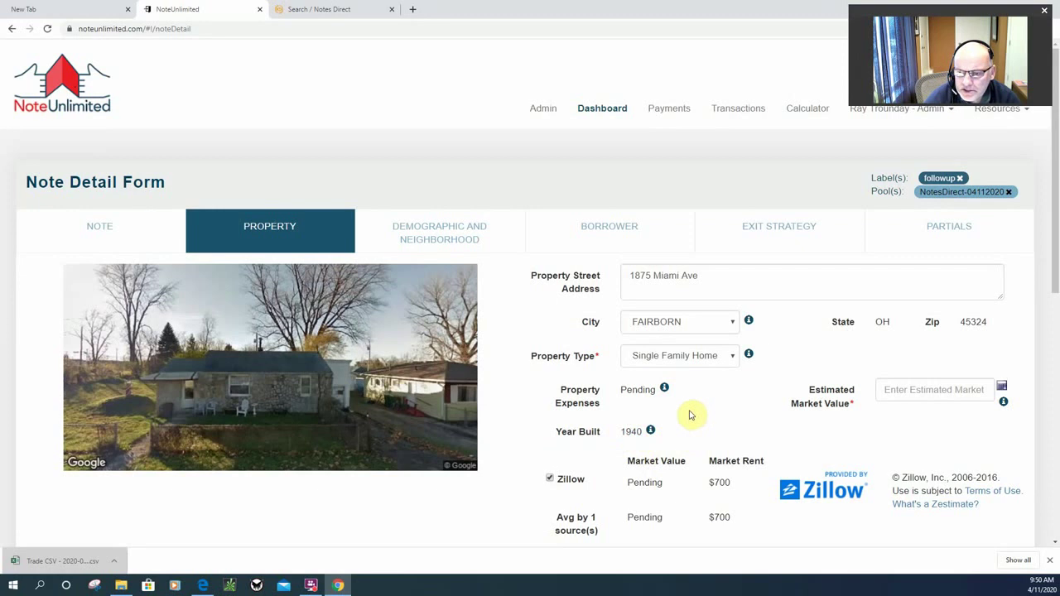
pyautogui.scroll(-2, 691, 414)
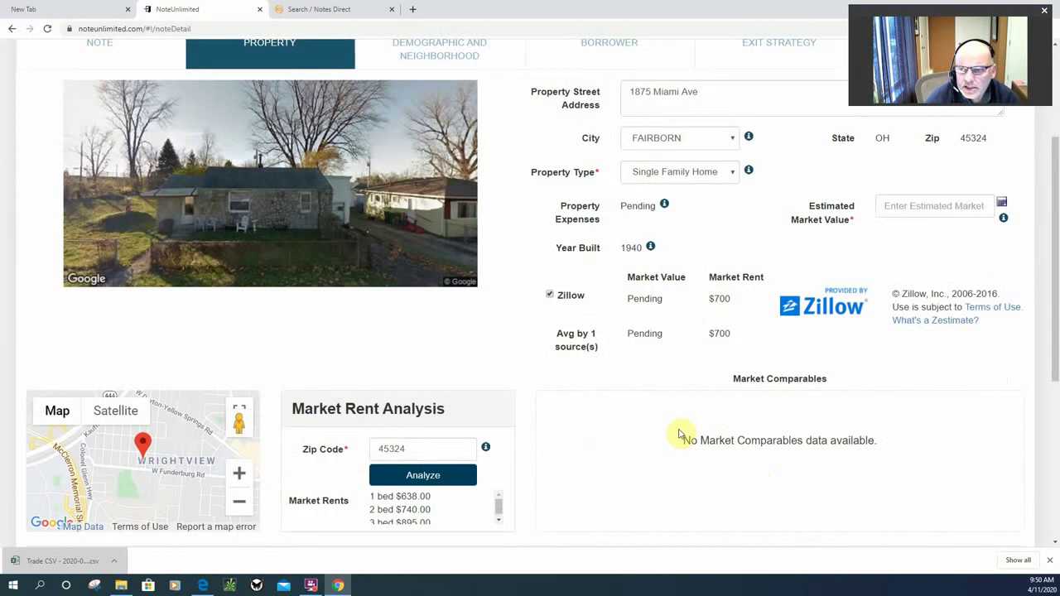
pyautogui.scroll(-2, 680, 431)
pyautogui.scroll(-2, 679, 432)
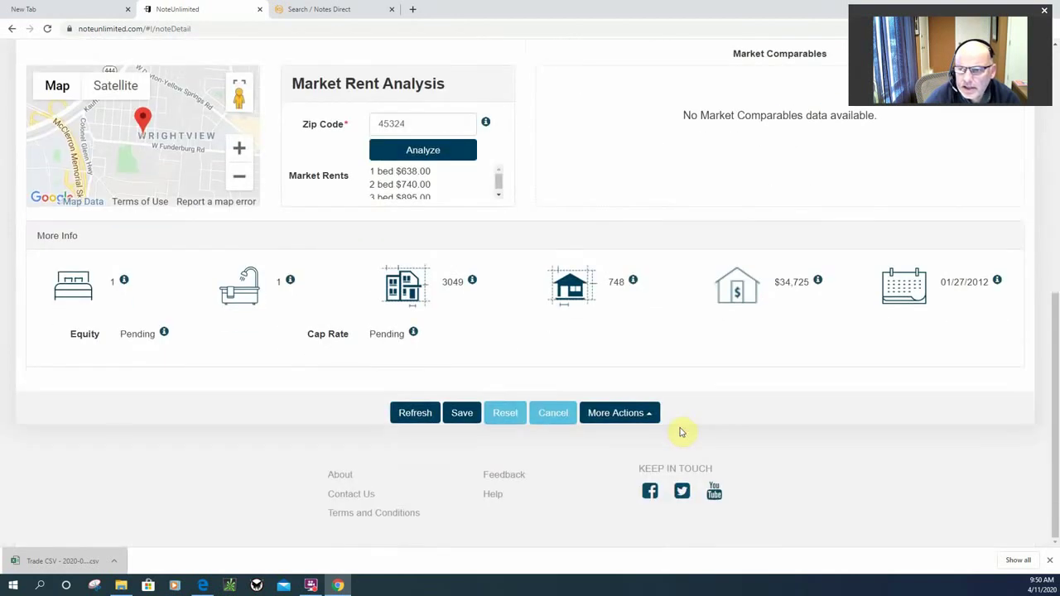
# Examine the Fairborn note's demographic and neighborhood data, including crime score, eviction rate, population and income charts.
pyautogui.scroll(2, 679, 431)
pyautogui.scroll(2, 679, 431)
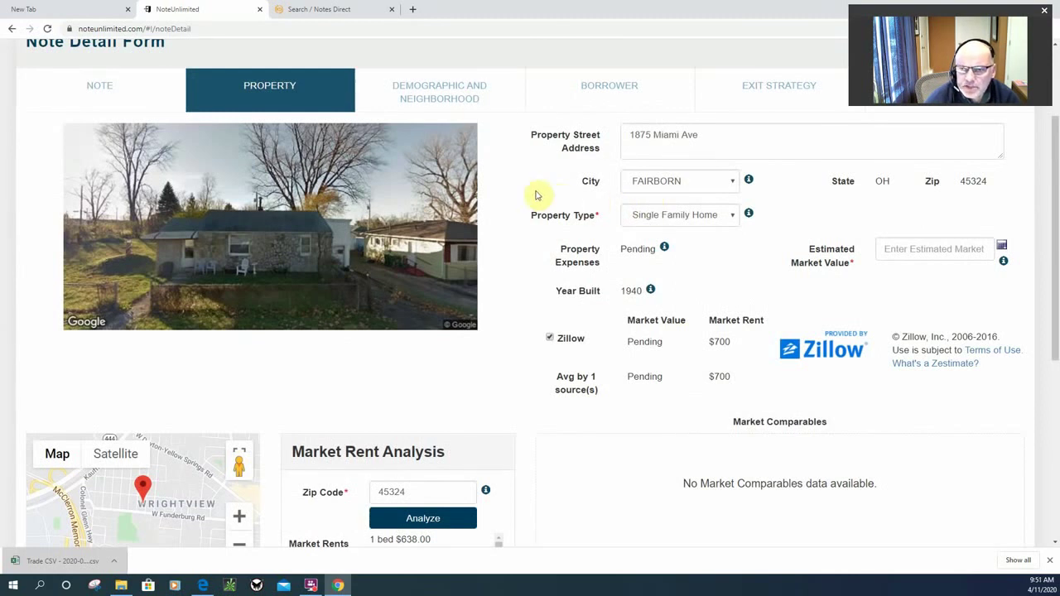
pyautogui.click(452, 106)
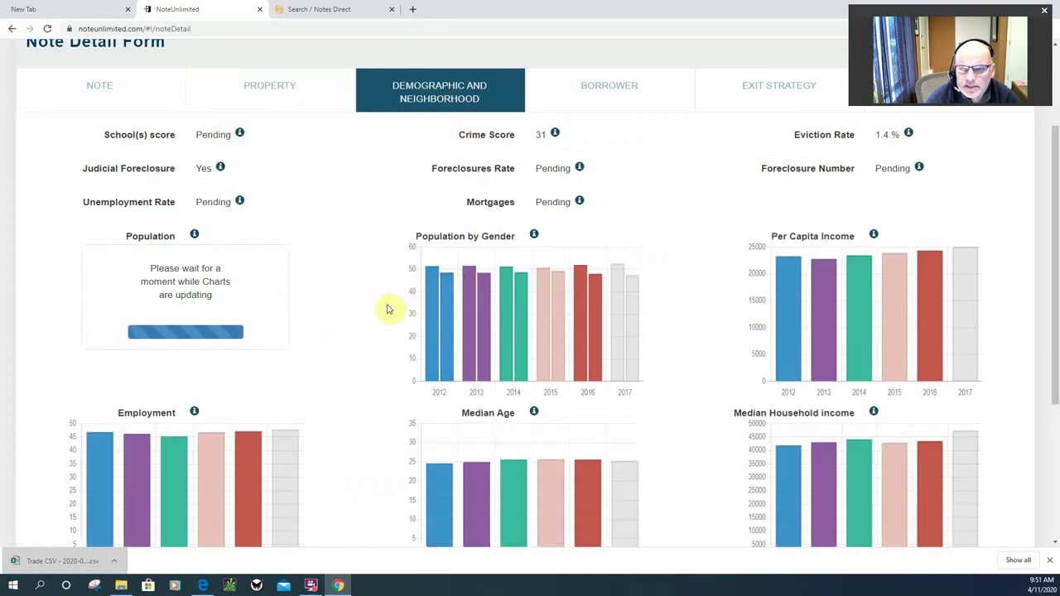
pyautogui.moveTo(791, 283)
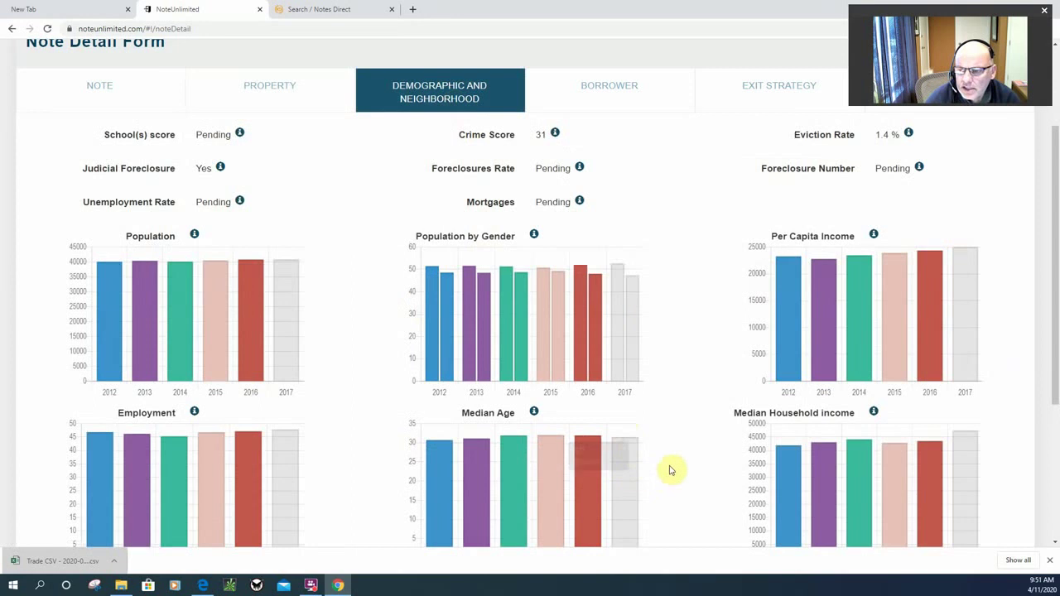
pyautogui.scroll(-2, 696, 402)
pyautogui.scroll(2, 694, 403)
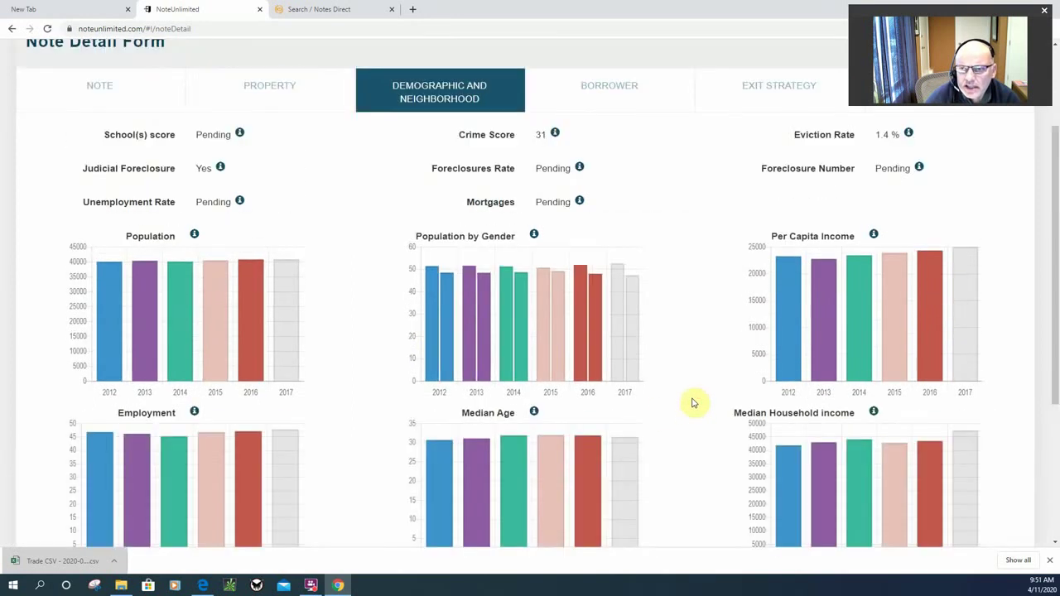
pyautogui.scroll(2, 696, 402)
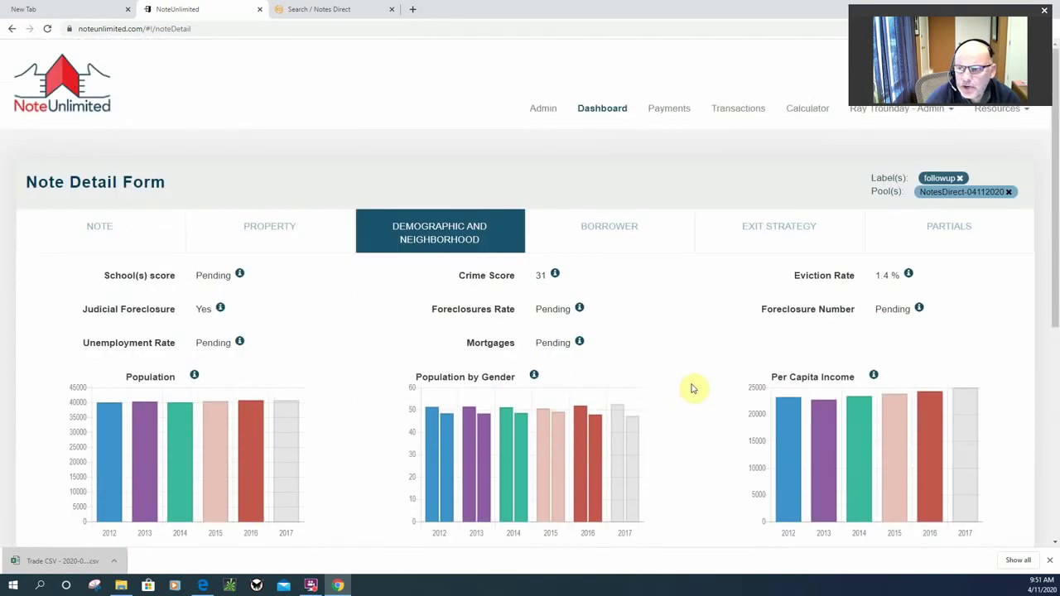
# Create a new label named "investigate market value" and apply it to the Fairborn note.
pyautogui.scroll(-4, 630, 406)
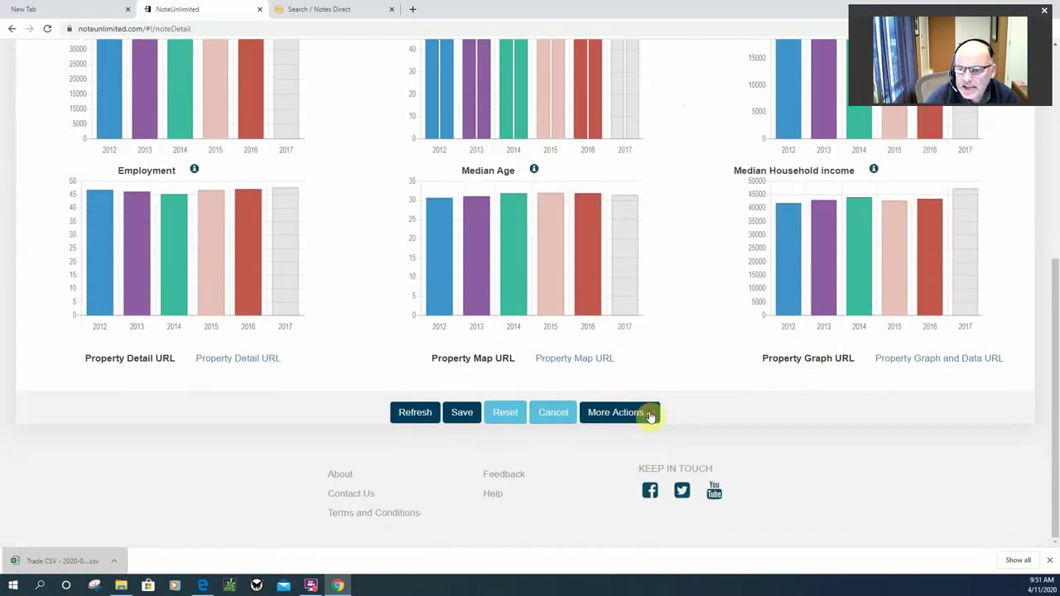
pyautogui.click(650, 413)
pyautogui.click(629, 334)
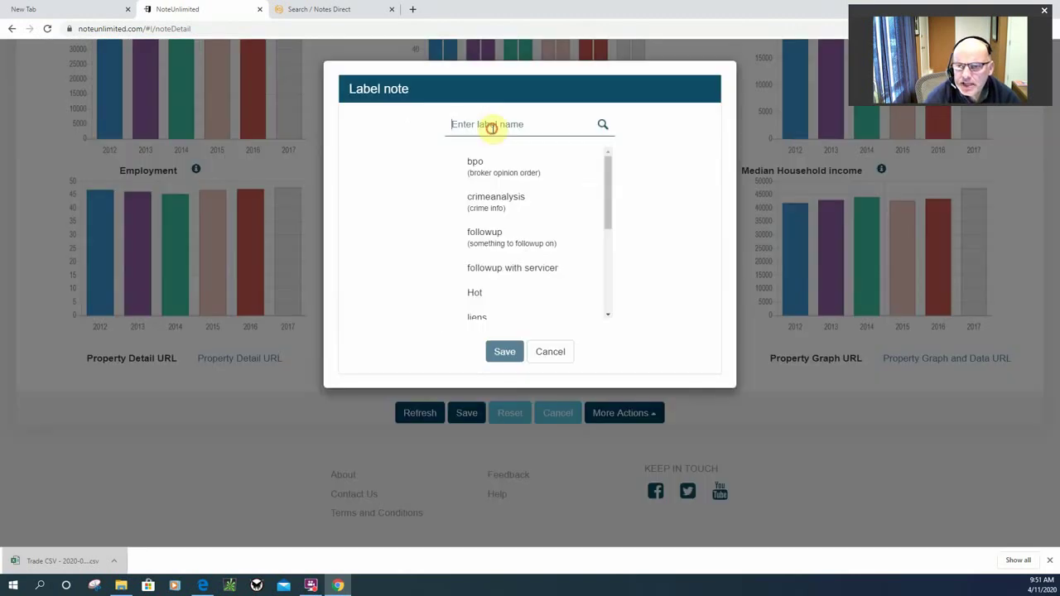
pyautogui.write('investigate market value')
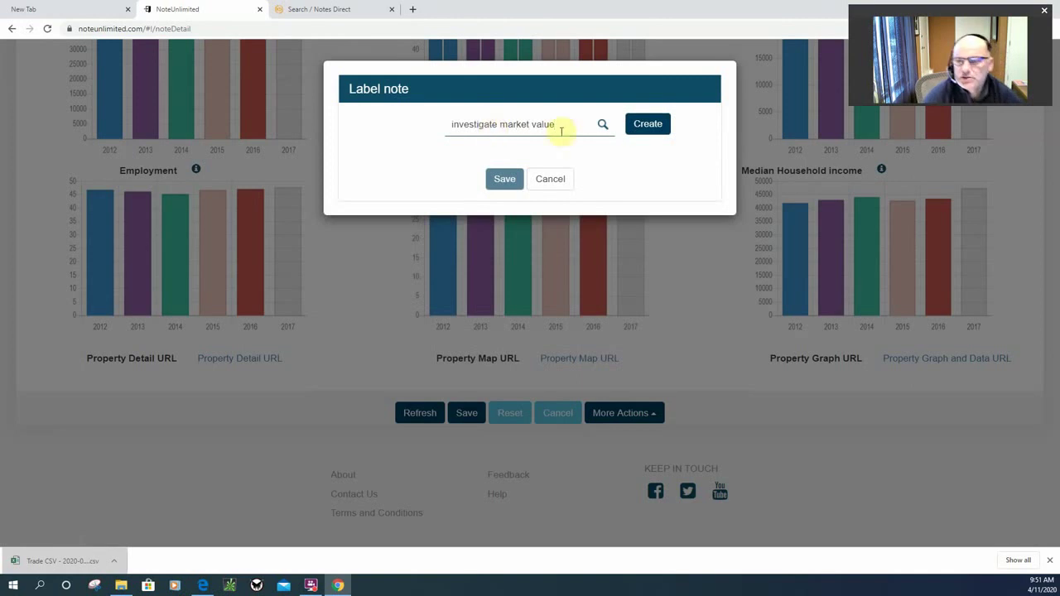
pyautogui.click(647, 124)
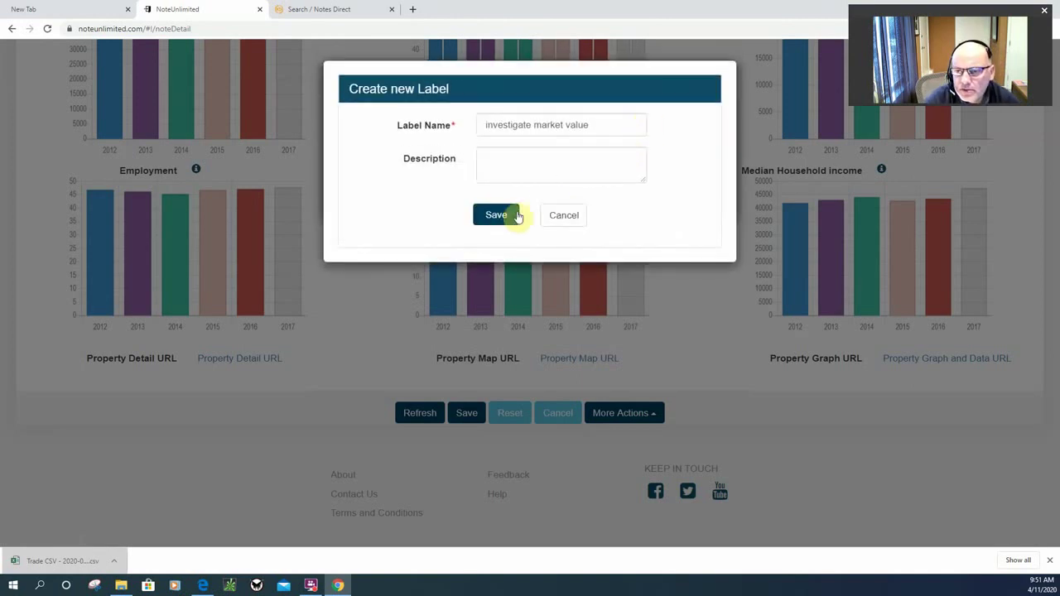
pyautogui.click(501, 216)
pyautogui.click(507, 351)
# Recheck the Fairborn property's market value, market rents by bedroom count, comparables and additional property information.
pyautogui.scroll(10, 512, 356)
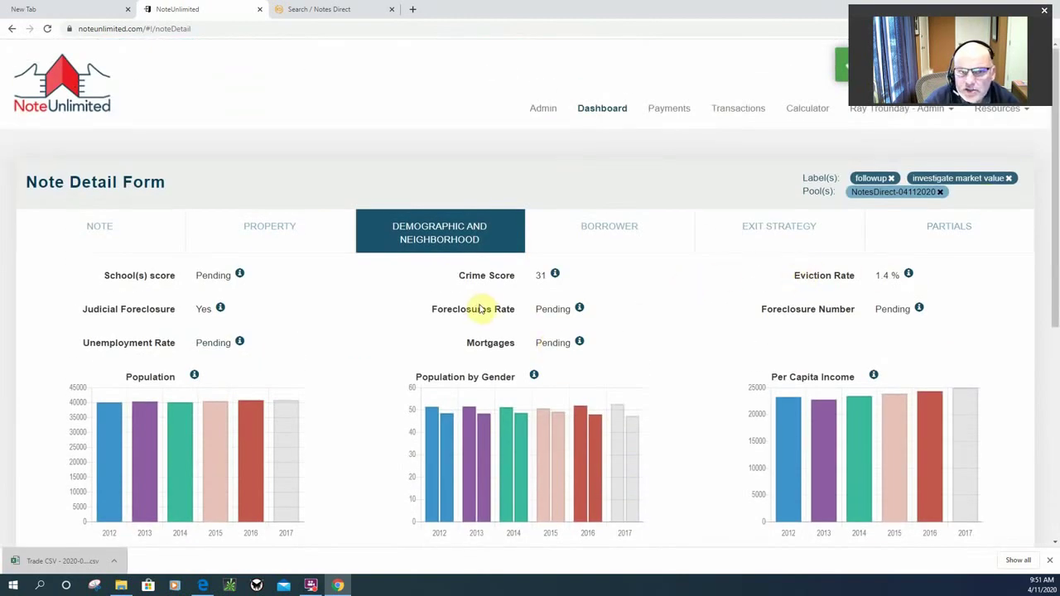
pyautogui.click(312, 246)
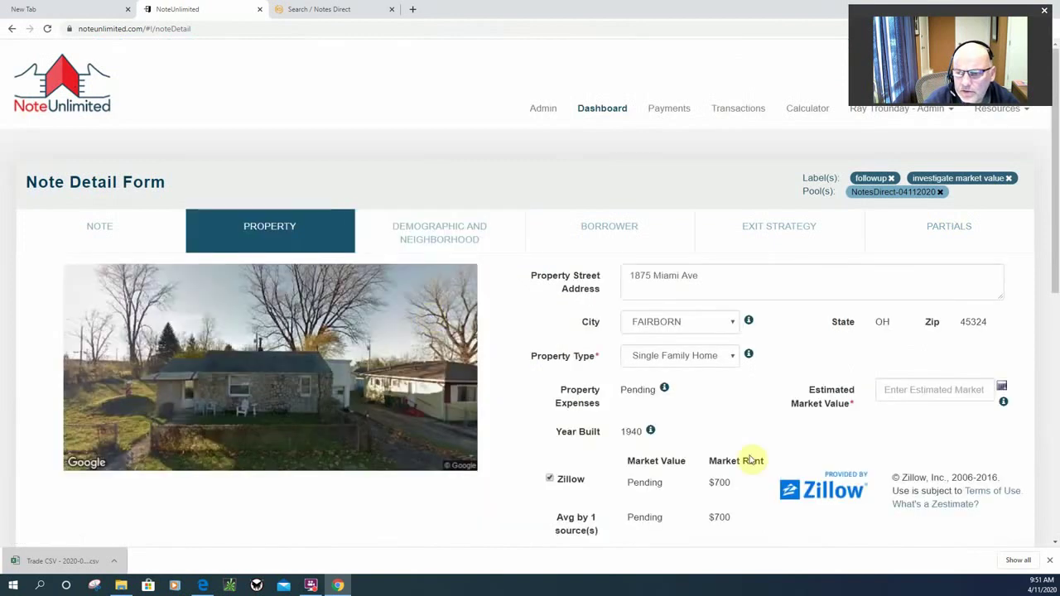
pyautogui.scroll(-2, 750, 462)
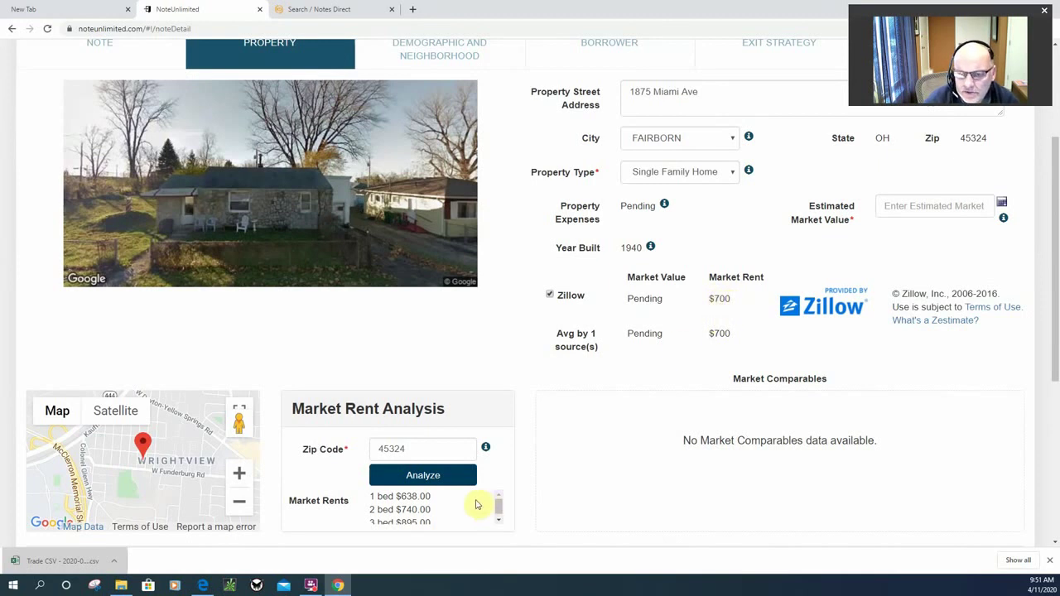
pyautogui.scroll(-1, 477, 504)
pyautogui.scroll(-2, 469, 504)
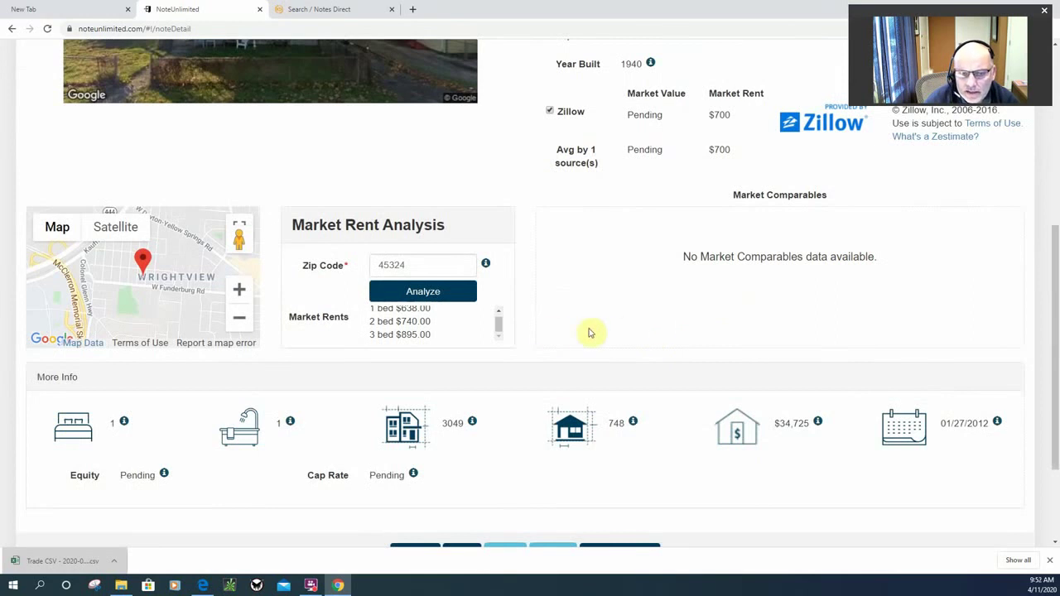
pyautogui.moveTo(498, 318); pyautogui.dragTo(499, 310)
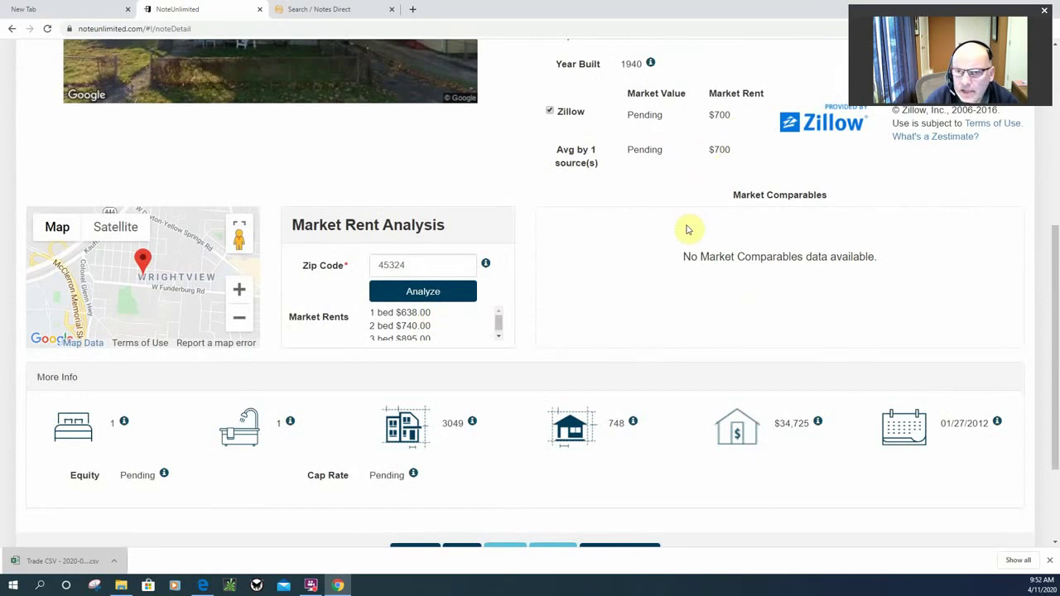
pyautogui.scroll(5, 688, 230)
pyautogui.scroll(-2, 688, 231)
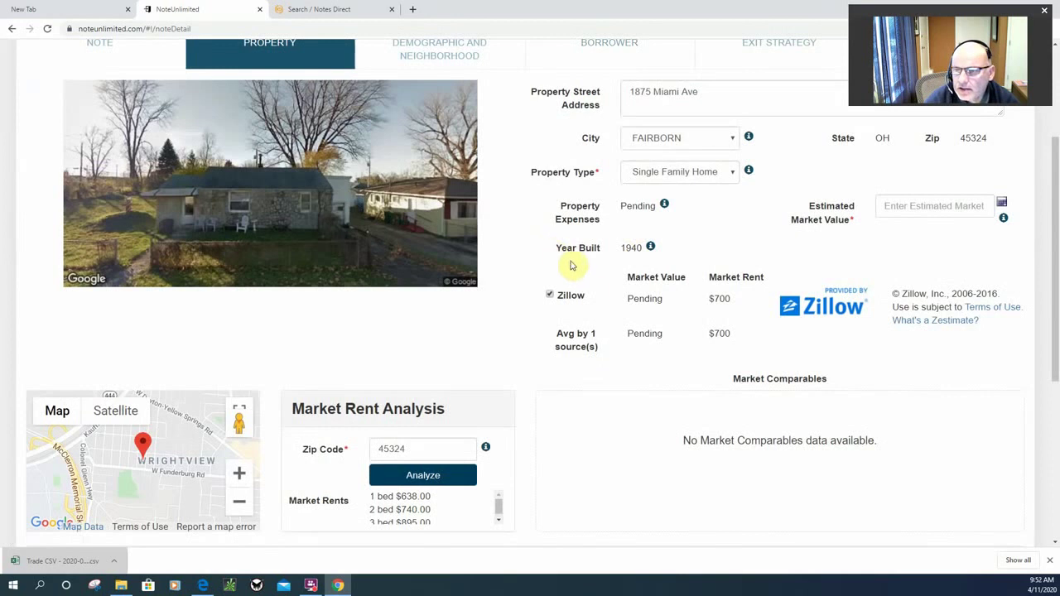
pyautogui.scroll(2, 582, 299)
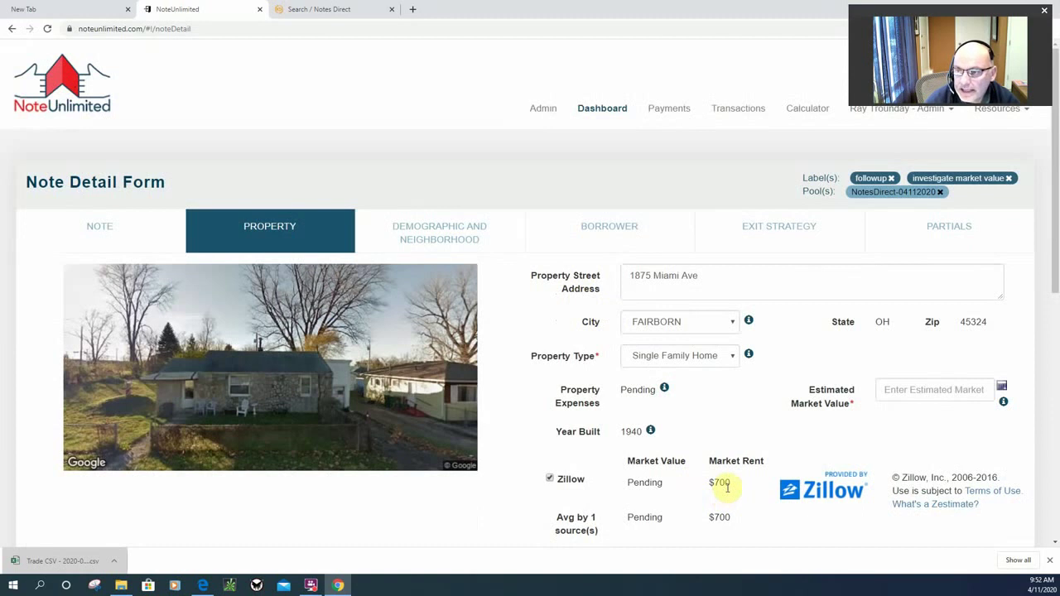
pyautogui.scroll(-5, 727, 484)
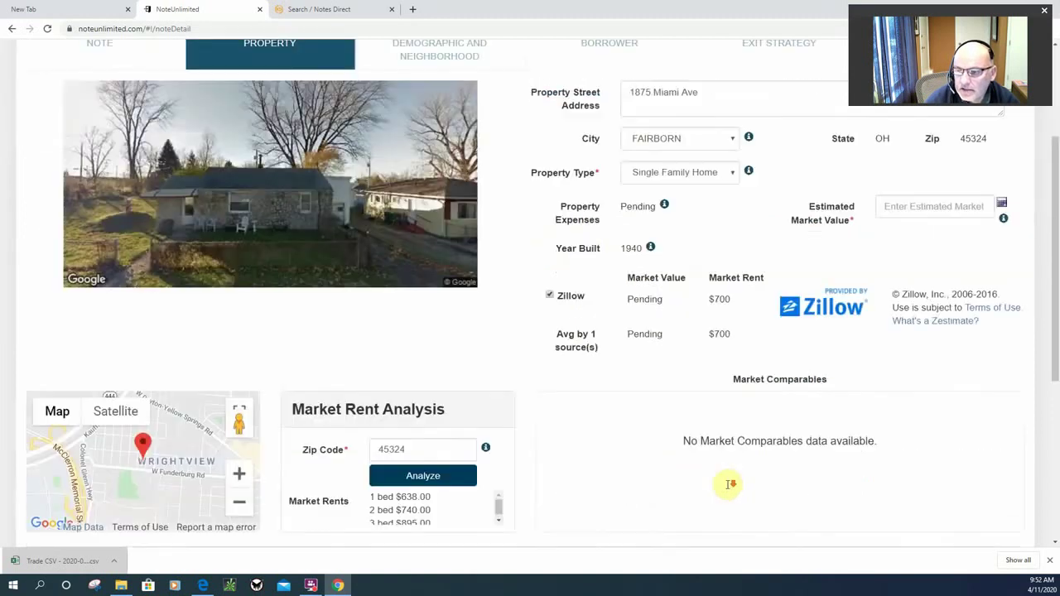
pyautogui.scroll(5, 728, 489)
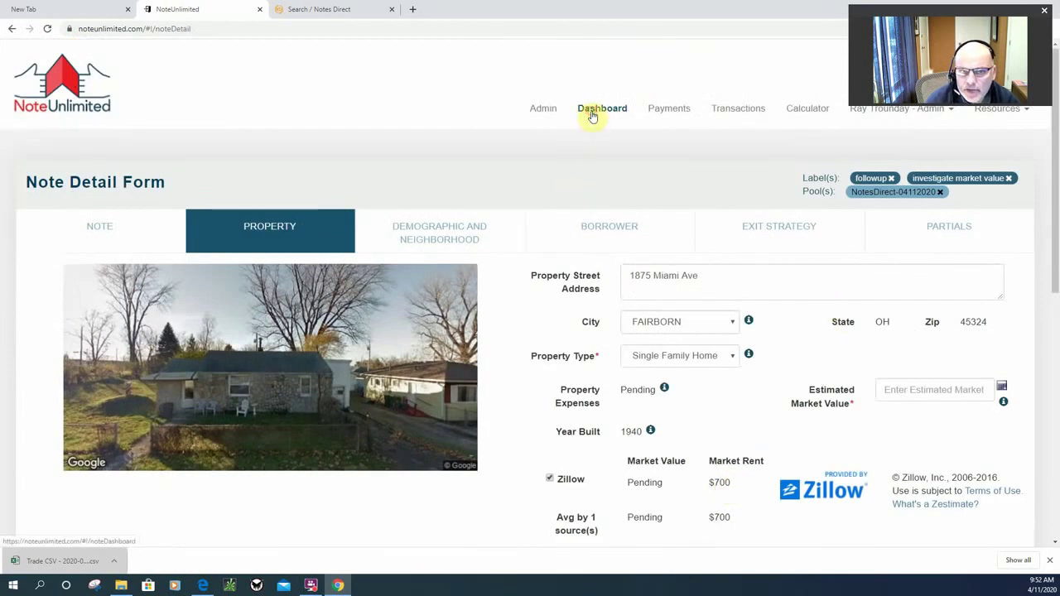
# Return to the dashboard's followup list, collapse the pools section and open the first Bicknell, IN note.
pyautogui.click(592, 116)
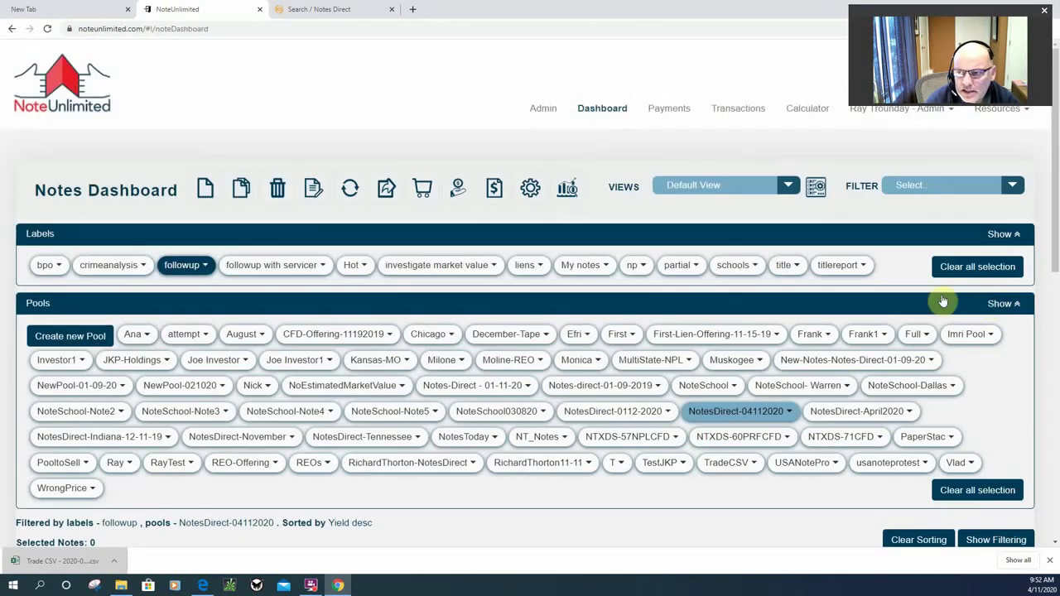
pyautogui.click(994, 304)
pyautogui.scroll(-2, 580, 348)
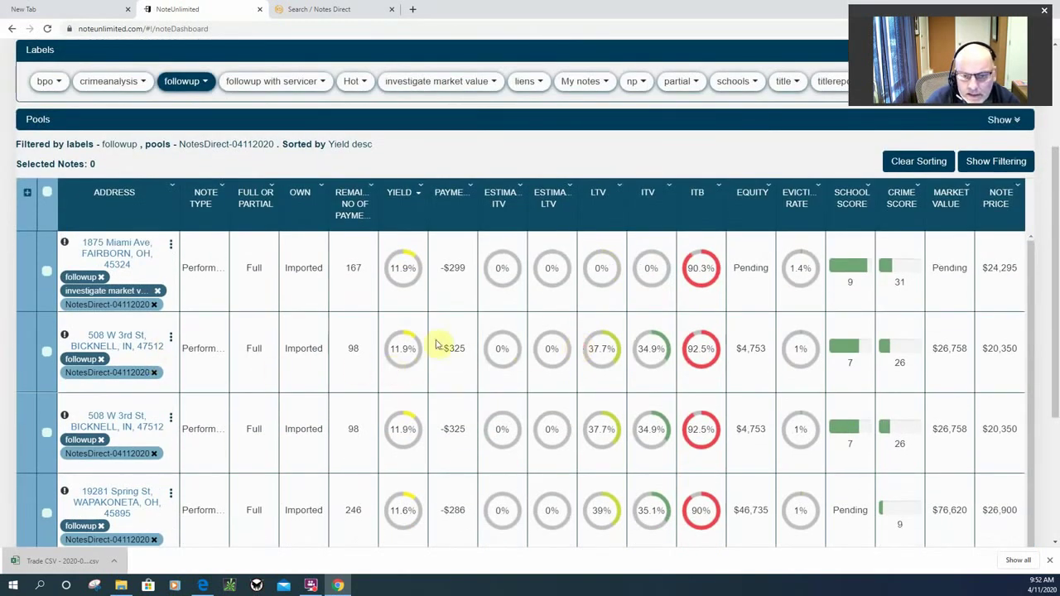
pyautogui.click(172, 341)
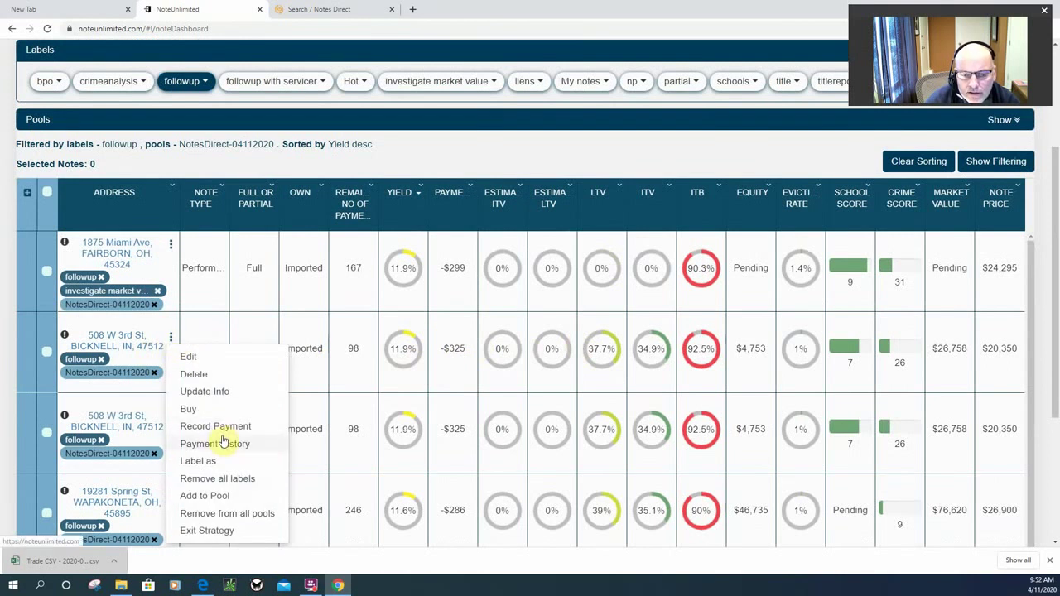
pyautogui.click(163, 343)
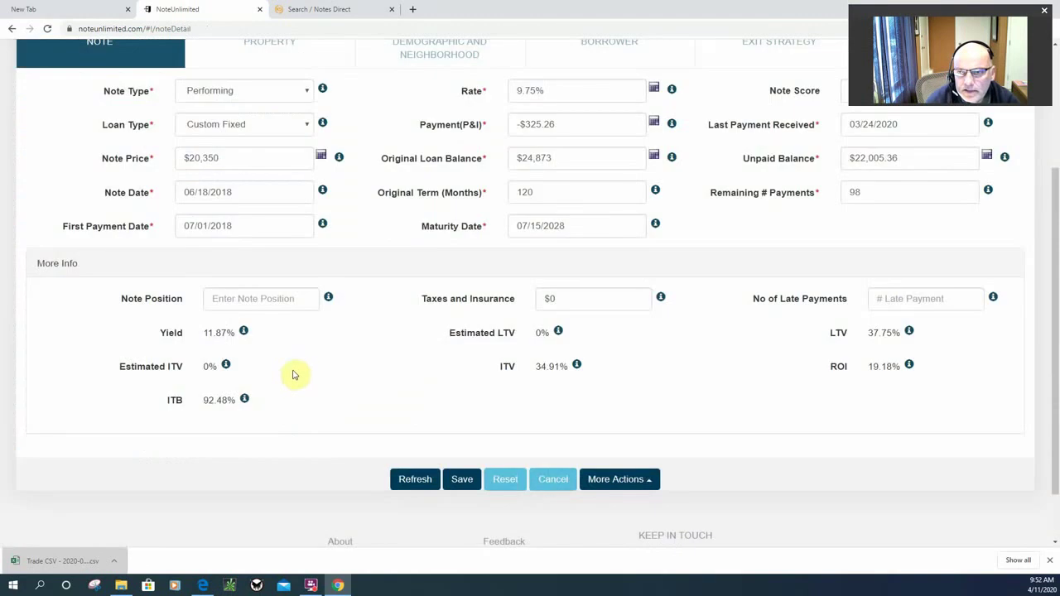
# Examine the Bicknell property's interior and exterior photos and its year built.
pyautogui.scroll(3, 274, 348)
pyautogui.click(284, 238)
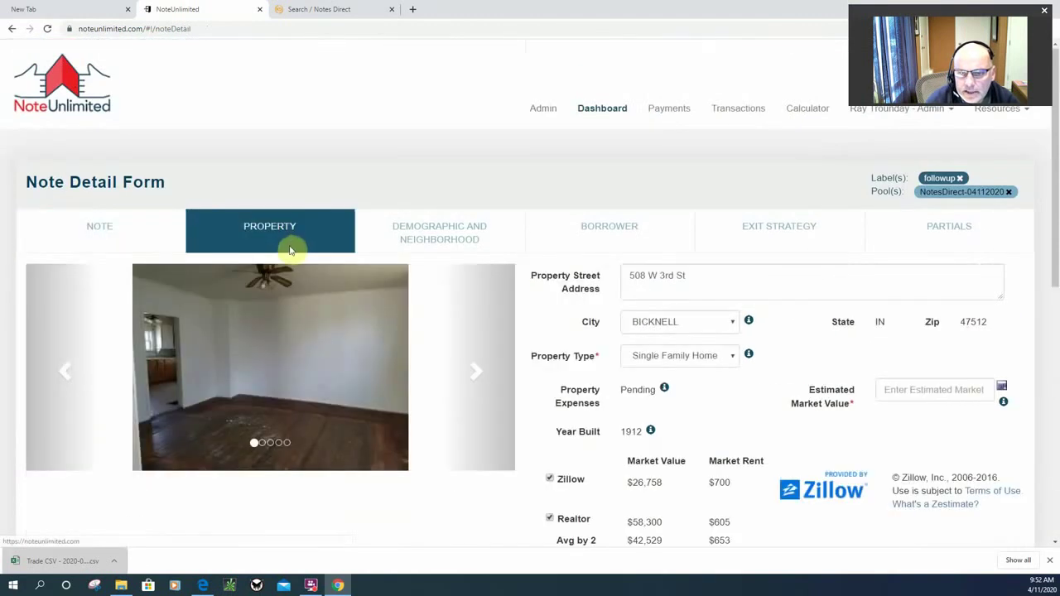
pyautogui.click(473, 378)
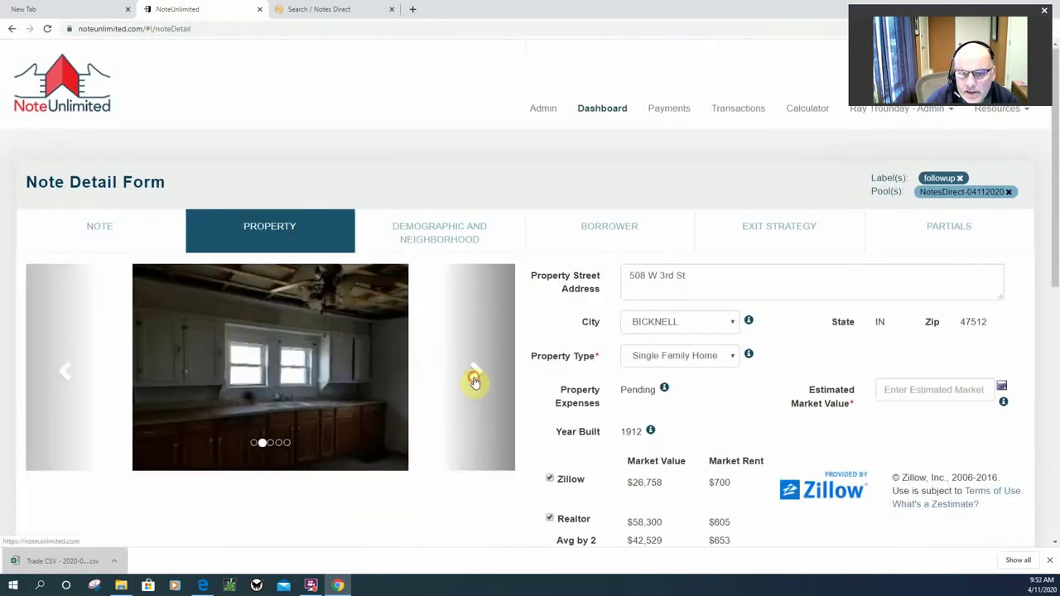
pyautogui.click(474, 380)
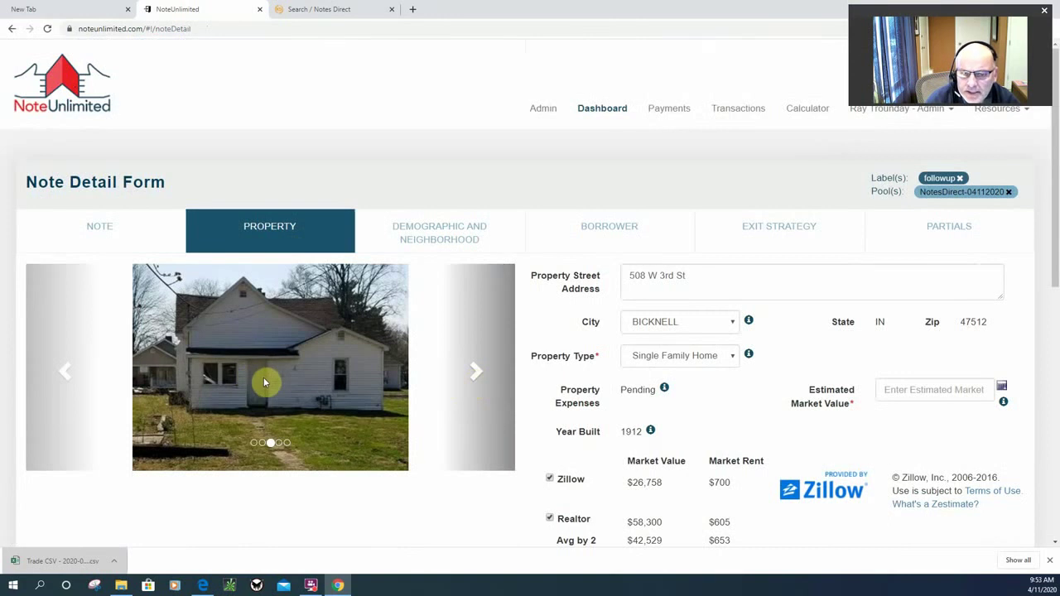
pyautogui.click(618, 436)
pyautogui.click(633, 435)
pyautogui.moveTo(623, 431); pyautogui.dragTo(642, 432)
# Go through the remaining Bicknell property photos and check its market value estimates.
pyautogui.scroll(-4, 608, 426)
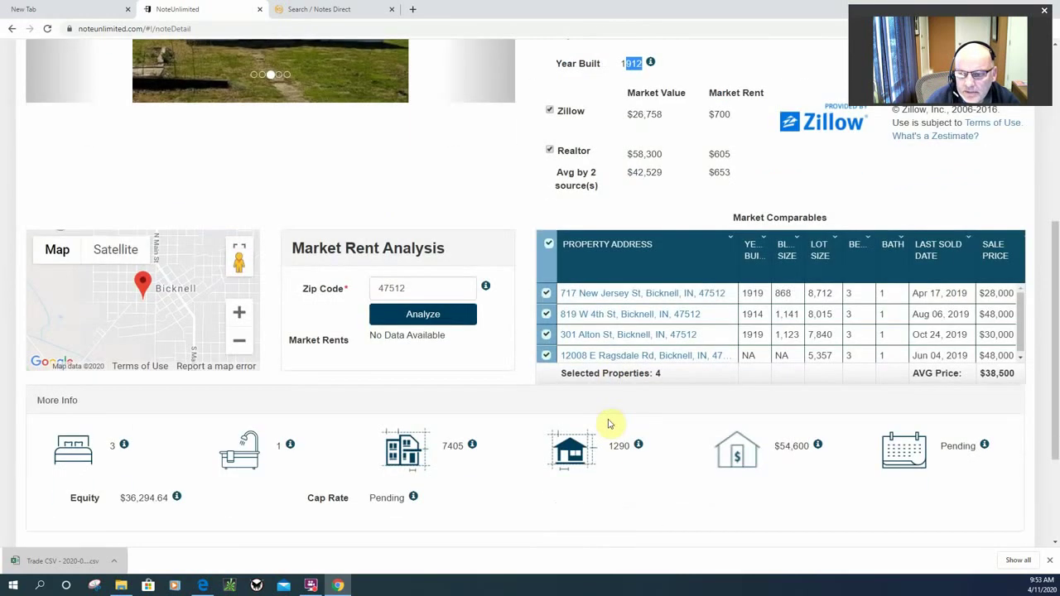
pyautogui.scroll(2, 676, 319)
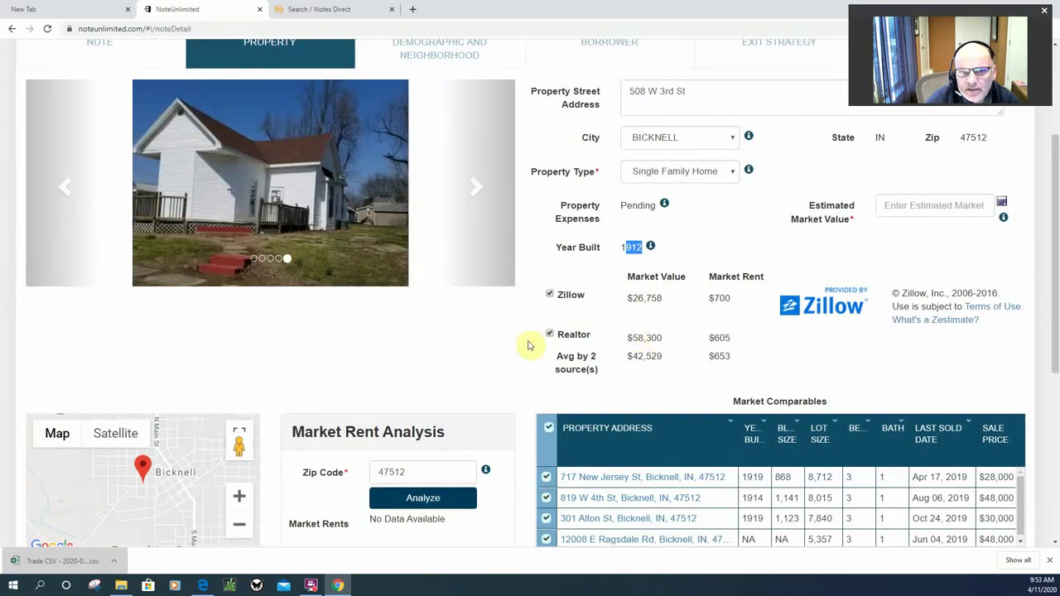
pyautogui.click(478, 192)
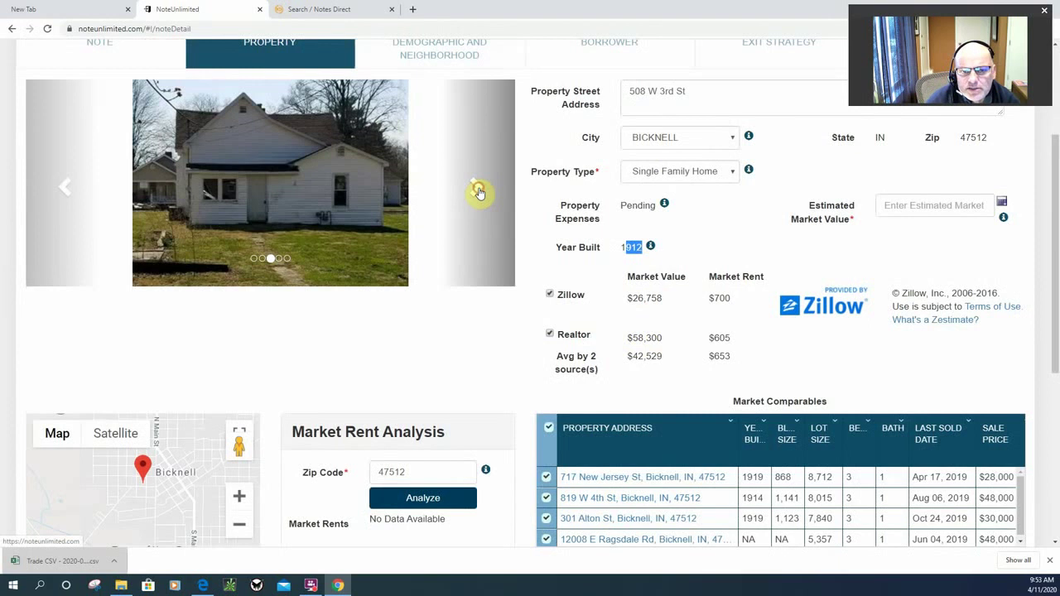
pyautogui.click(478, 192)
pyautogui.click(480, 190)
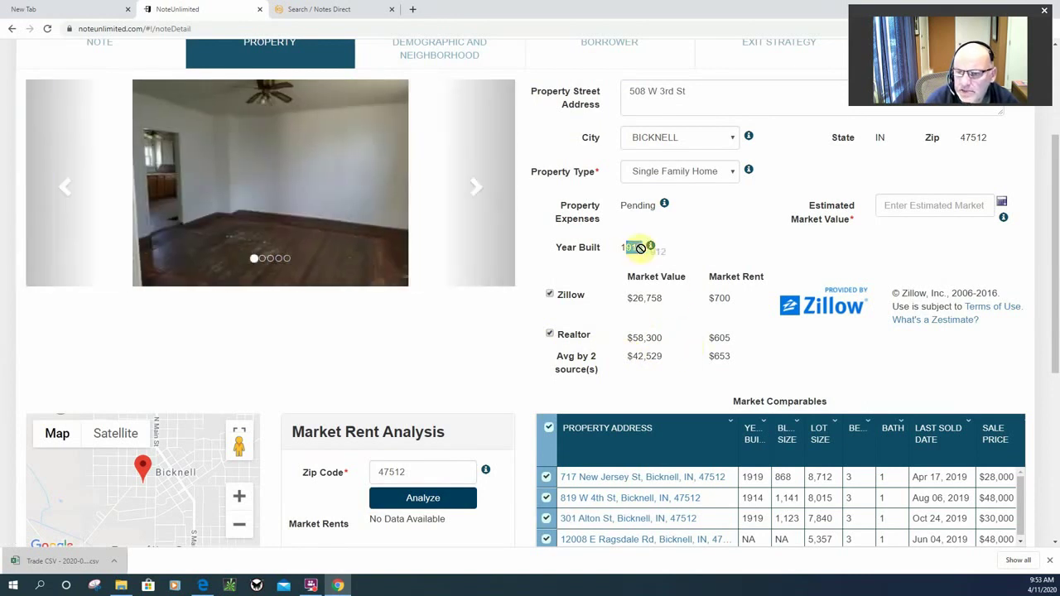
pyautogui.click(667, 308)
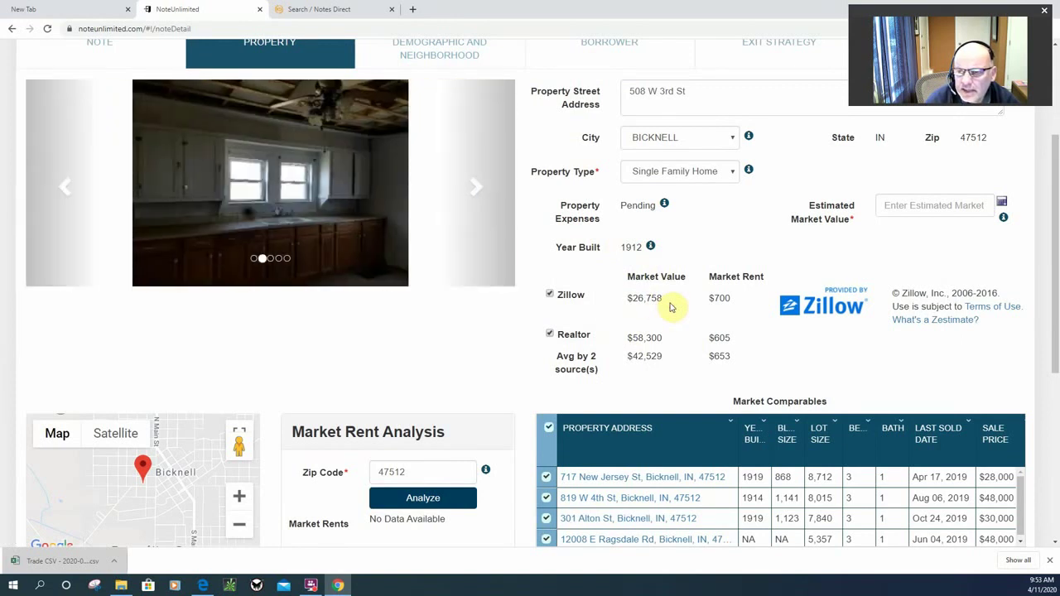
pyautogui.moveTo(632, 296)
pyautogui.mouseDown()
pyautogui.moveTo(660, 297)
pyautogui.moveTo(627, 298)
pyautogui.mouseUp()
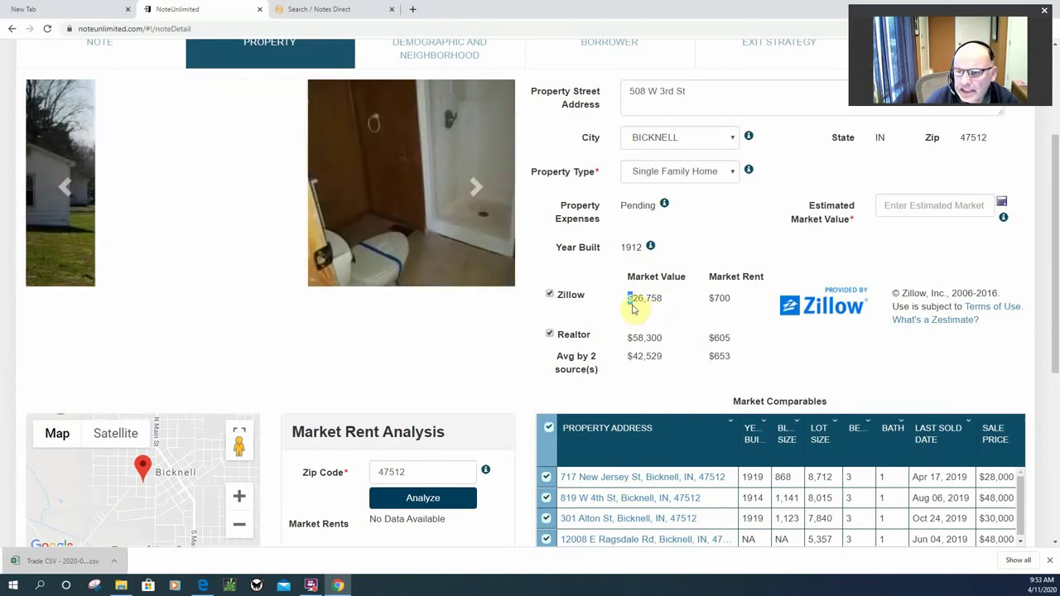
pyautogui.click(638, 297)
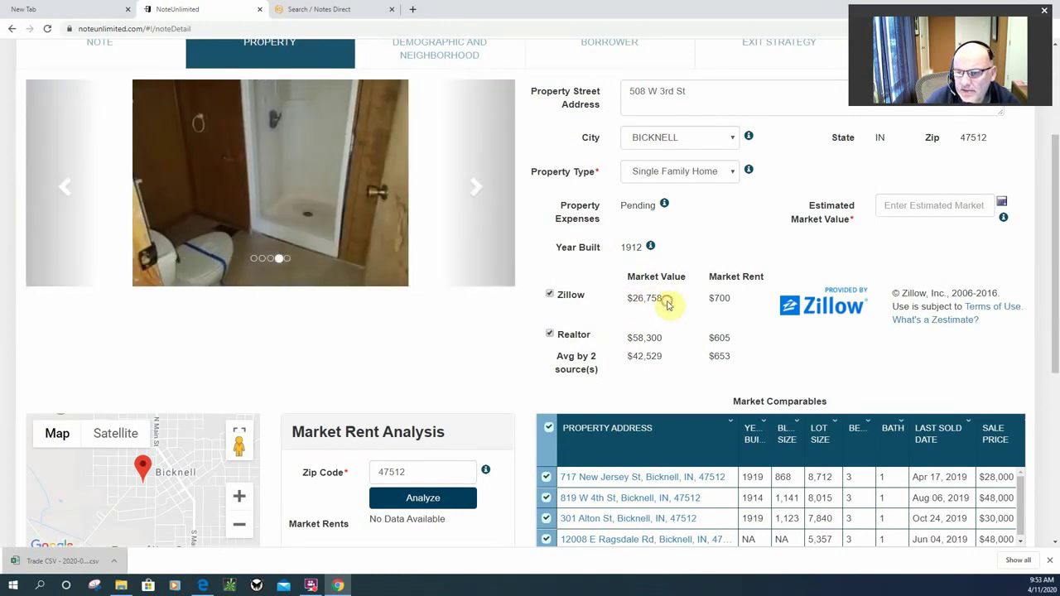
# Review the Bicknell property's market comparables, including their sale prices and average price.
pyautogui.scroll(-2, 771, 448)
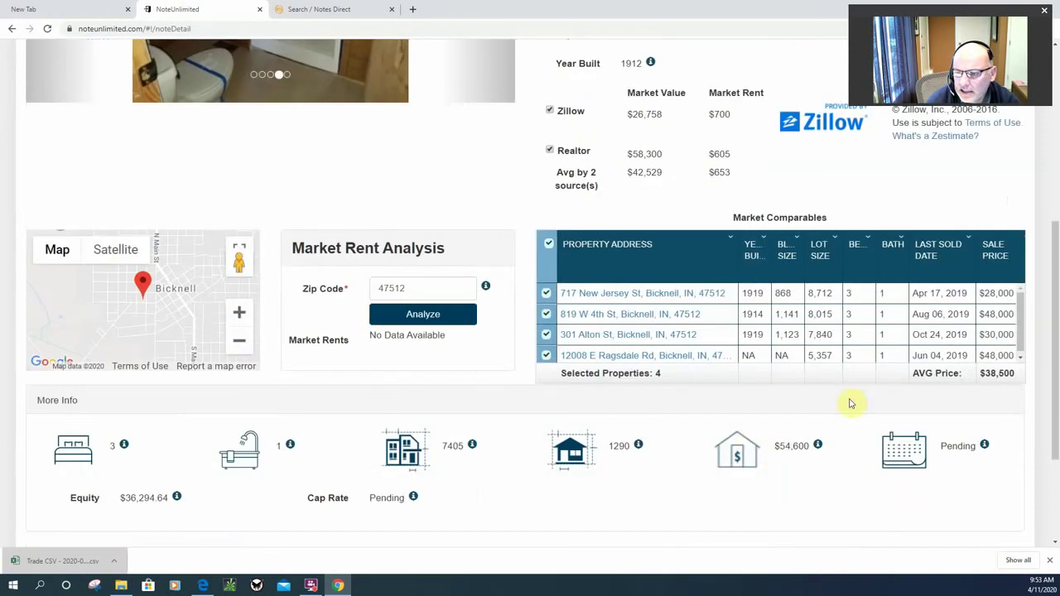
pyautogui.doubleClick(981, 374)
pyautogui.scroll(-1, 1023, 352)
pyautogui.scroll(1, 1022, 348)
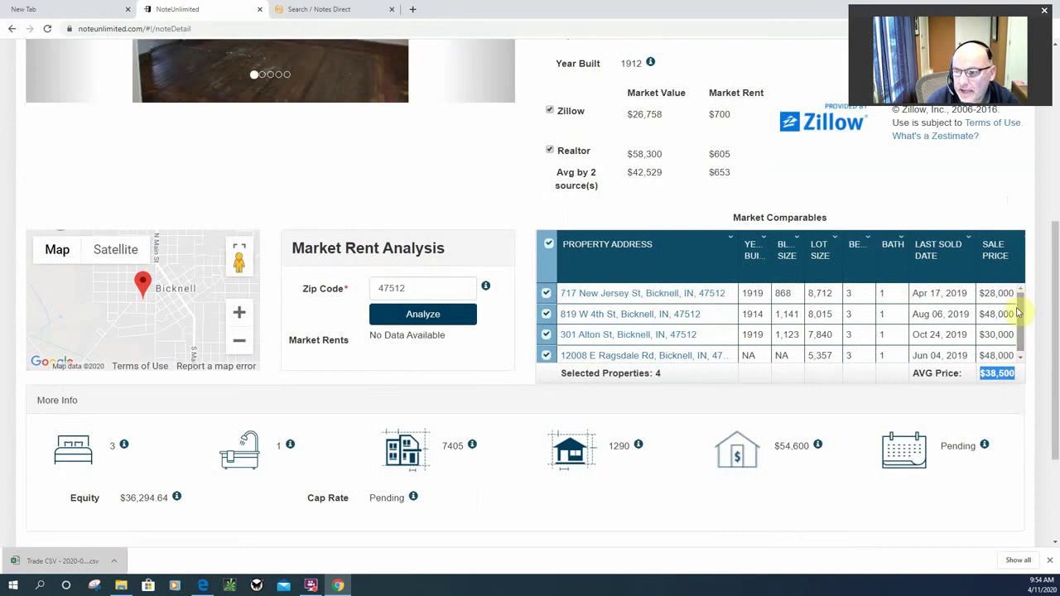
pyautogui.scroll(-1, 1020, 313)
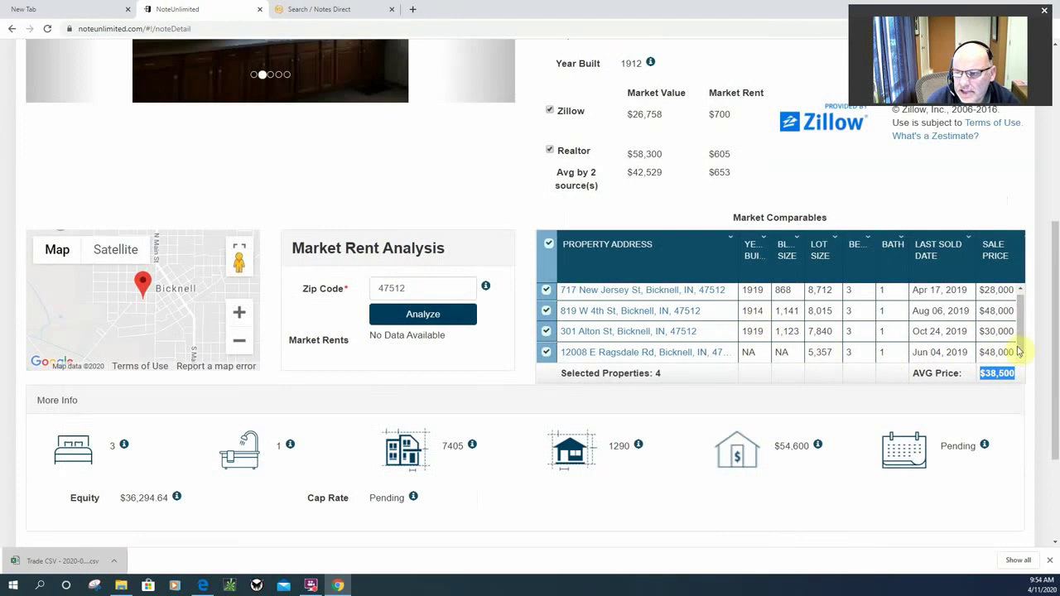
pyautogui.scroll(1, 1020, 331)
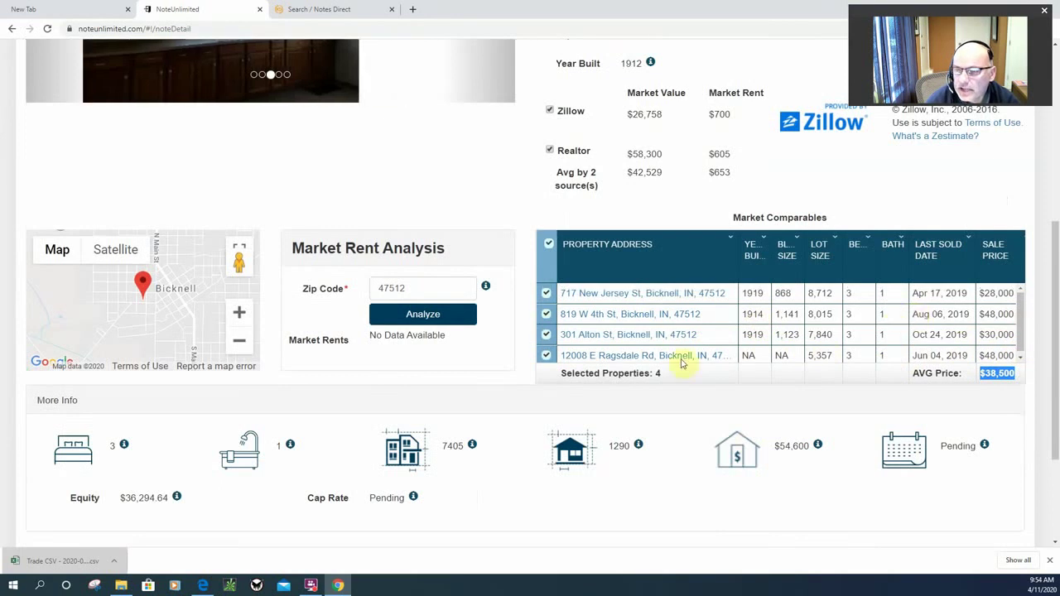
# Remove the followup label from the Bicknell note and confirm the removal.
pyautogui.scroll(5, 655, 319)
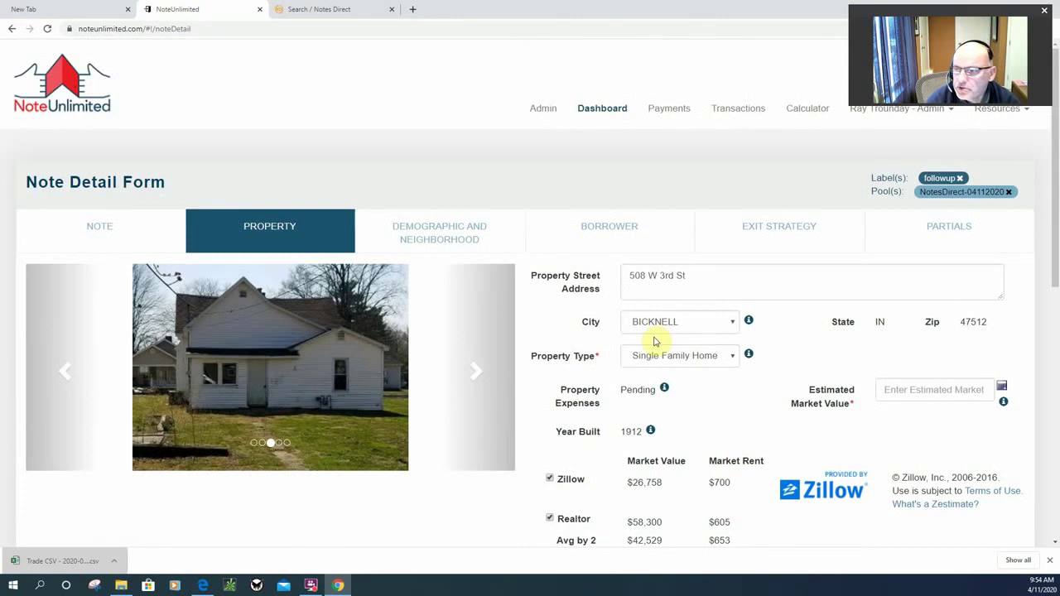
pyautogui.click(960, 178)
pyautogui.click(516, 161)
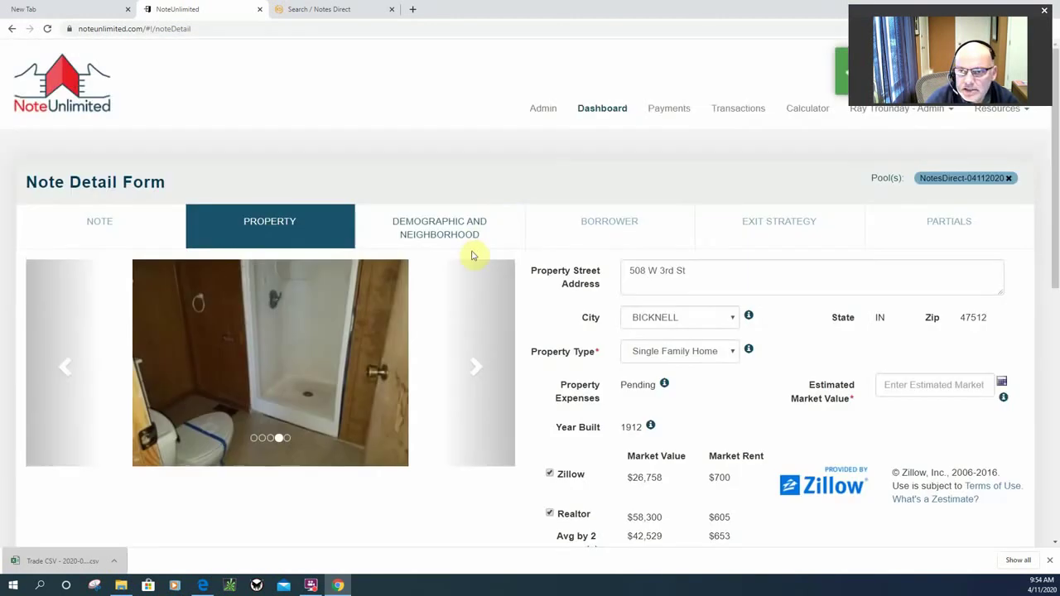
# Return to the dashboard's followup list and open the details of the Merrillville, IN note.
pyautogui.click(600, 111)
pyautogui.scroll(-8, 527, 306)
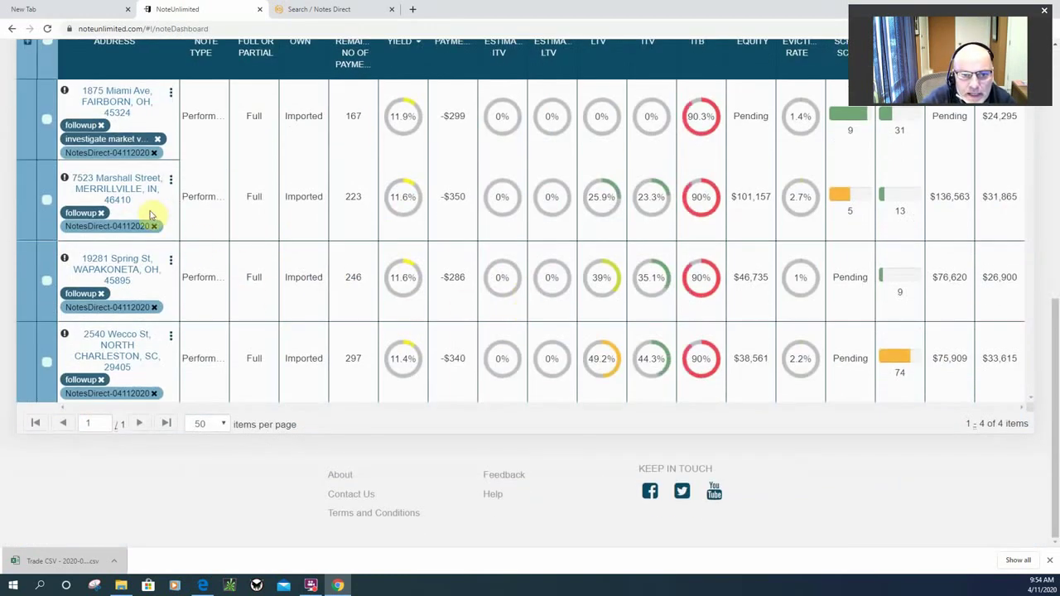
pyautogui.click(141, 191)
pyautogui.scroll(3, 397, 307)
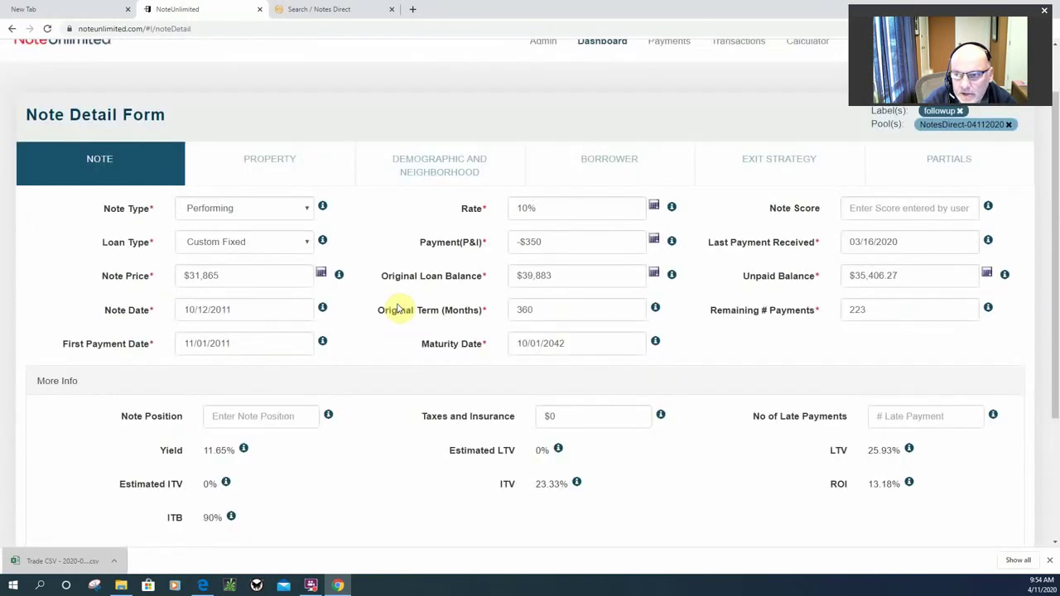
# Open the Merrillville note's property details and go through all of the property photos.
pyautogui.click(276, 170)
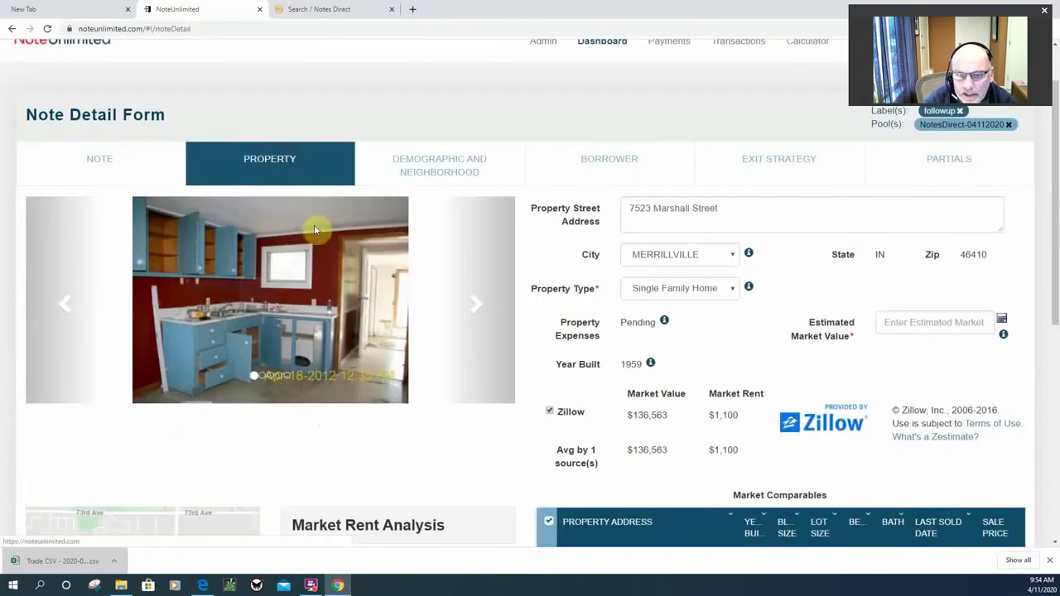
pyautogui.click(474, 309)
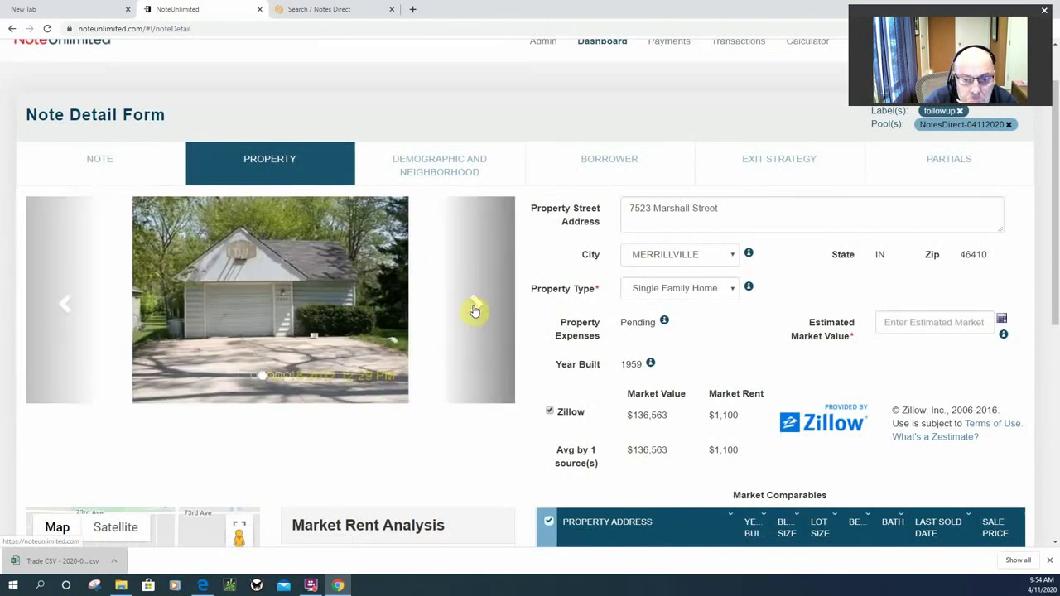
pyautogui.click(475, 309)
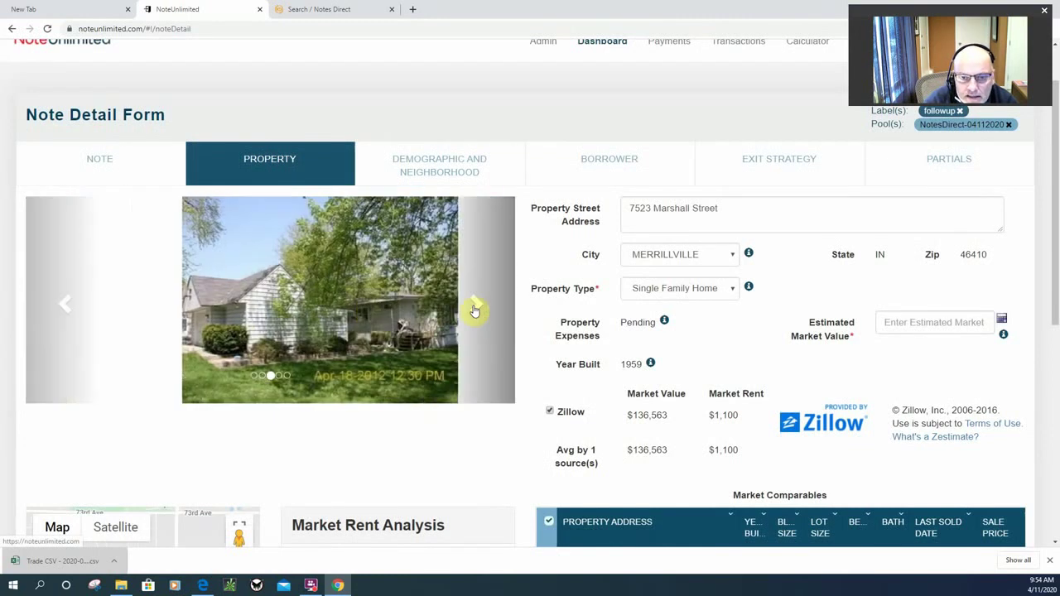
pyautogui.click(475, 309)
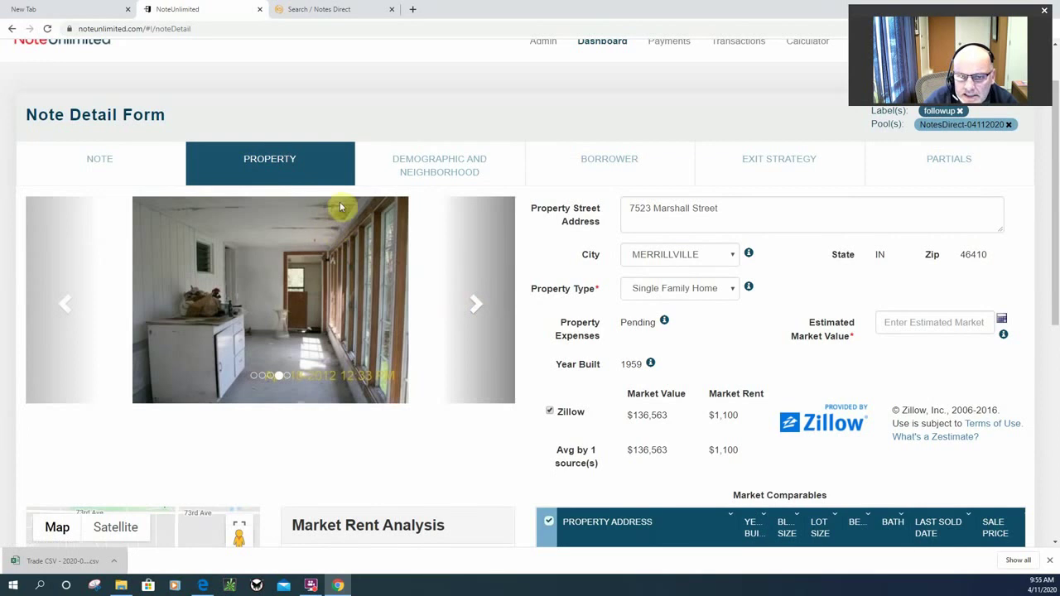
pyautogui.click(478, 310)
pyautogui.click(478, 309)
pyautogui.click(478, 310)
pyautogui.click(478, 310)
pyautogui.click(478, 310)
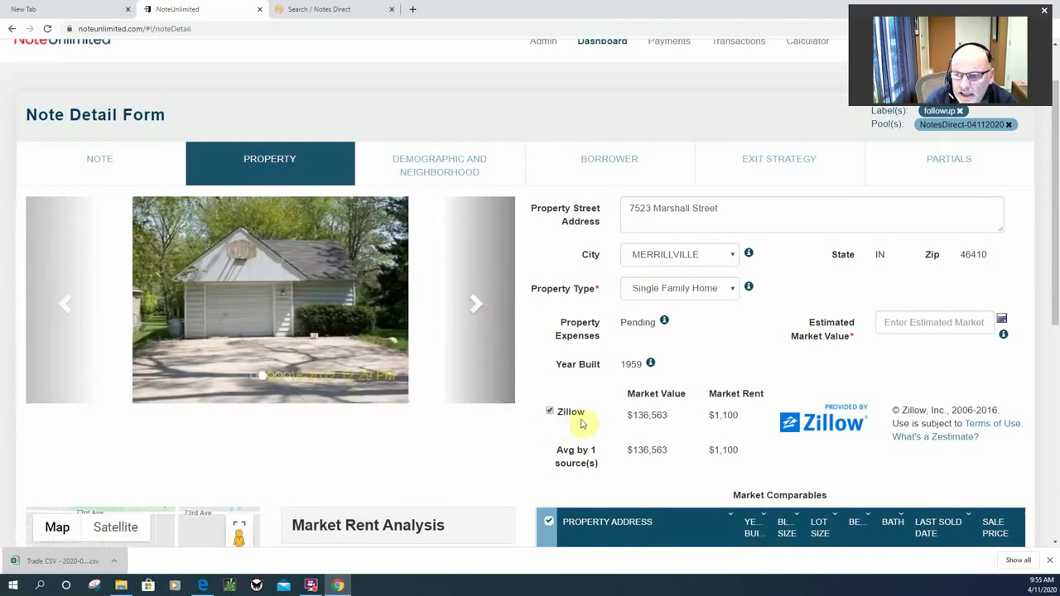
# Review the Merrillville property's Zillow market value and rent, along with its market comparables and average sale price.
pyautogui.scroll(-2, 587, 422)
pyautogui.scroll(2, 587, 422)
pyautogui.moveTo(629, 415); pyautogui.dragTo(667, 415)
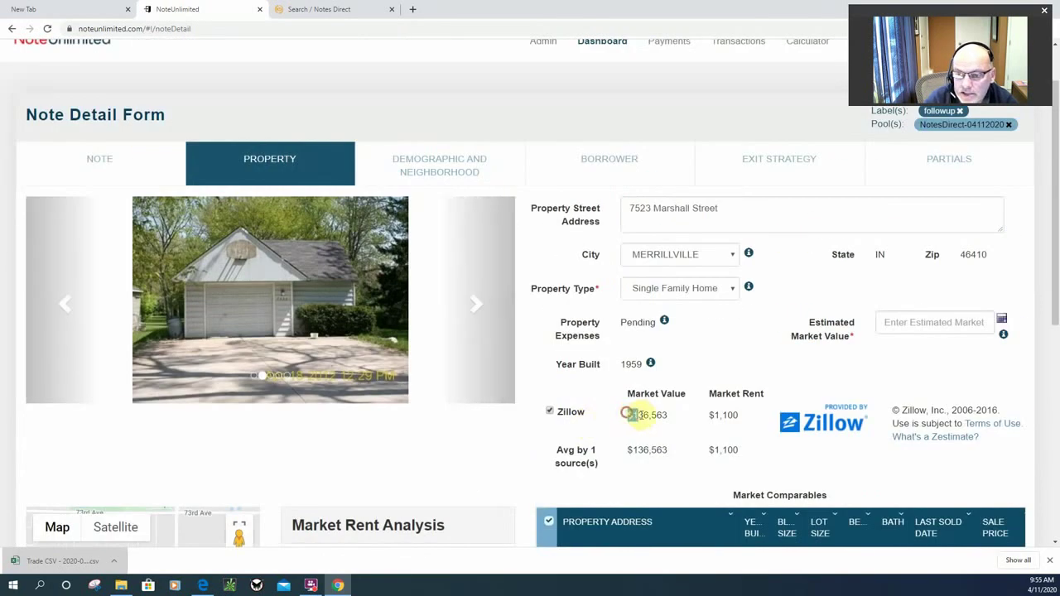
pyautogui.click(673, 418)
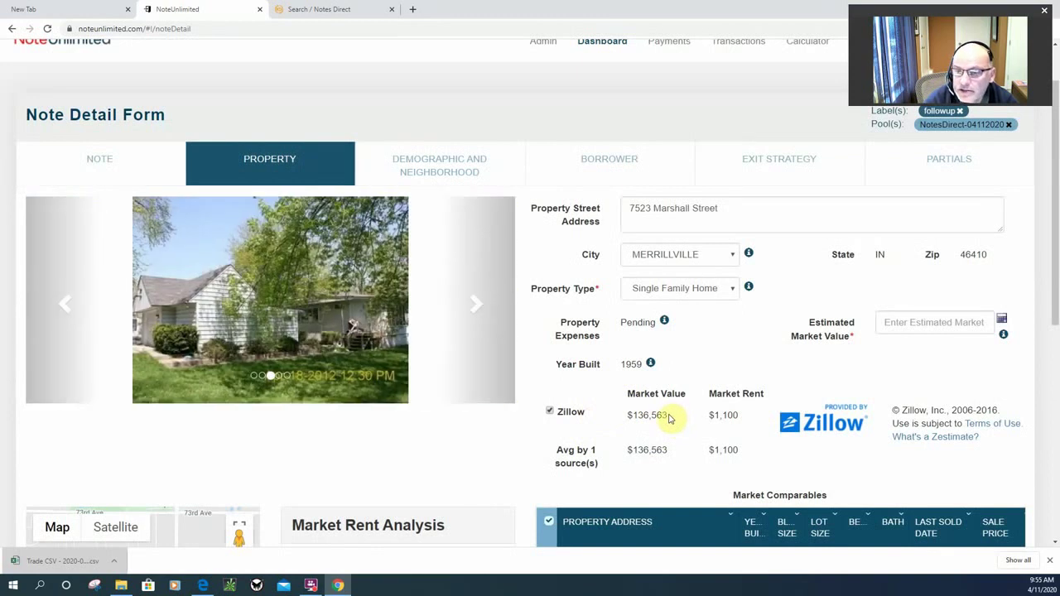
pyautogui.moveTo(705, 415); pyautogui.dragTo(741, 416)
pyautogui.scroll(-4, 625, 440)
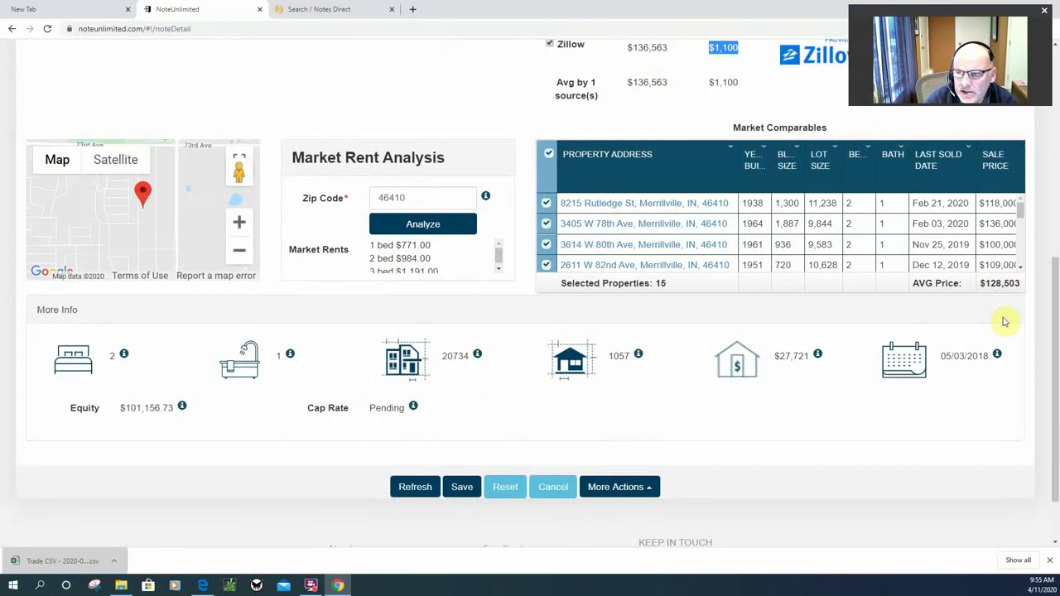
pyautogui.scroll(4, 1006, 321)
pyautogui.scroll(1, 1005, 320)
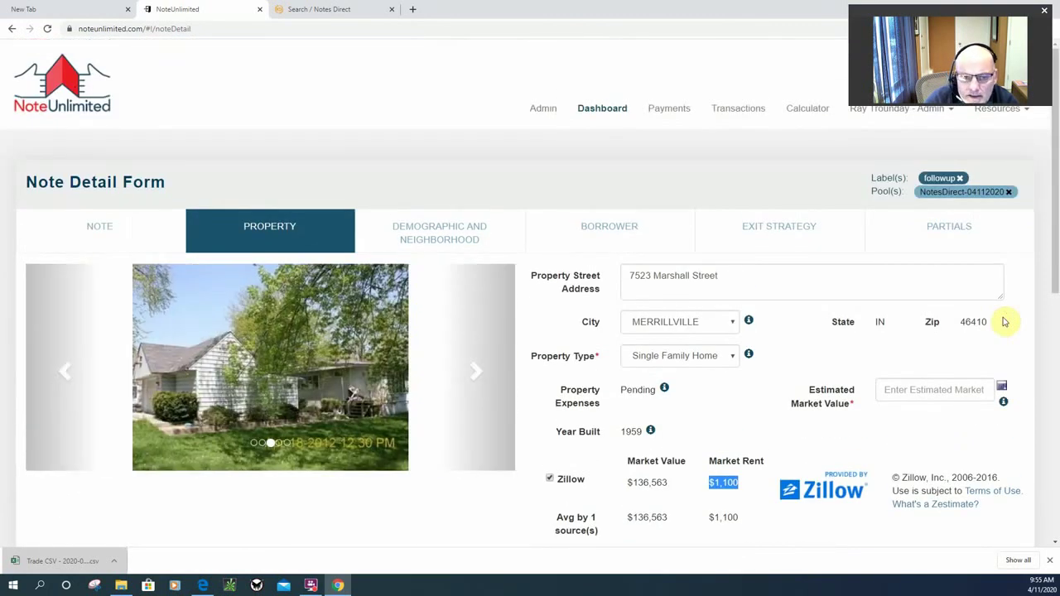
pyautogui.scroll(-2, 616, 213)
pyautogui.scroll(2, 545, 185)
# Examine the Merrillville note's demographic and neighborhood data, including school and crime scores, population and household income charts.
pyautogui.click(484, 247)
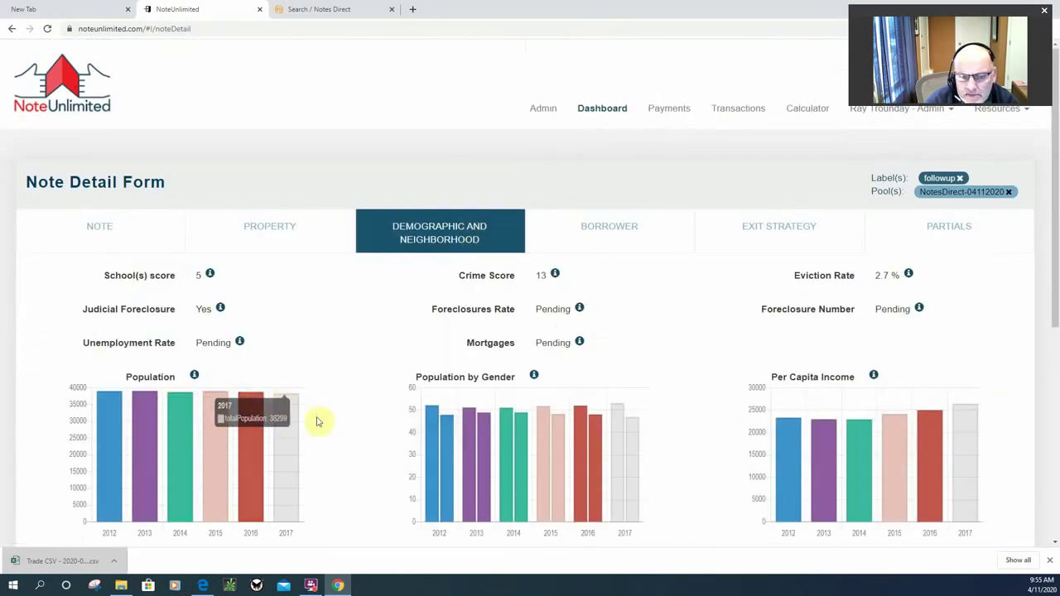
pyautogui.scroll(-2, 423, 438)
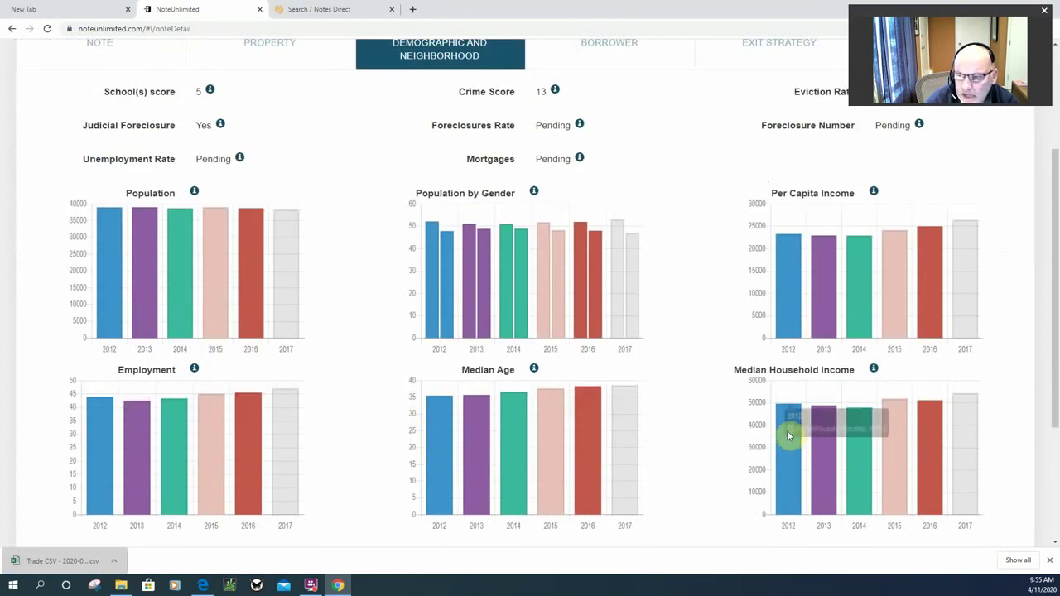
pyautogui.scroll(1, 676, 402)
pyautogui.scroll(2, 676, 399)
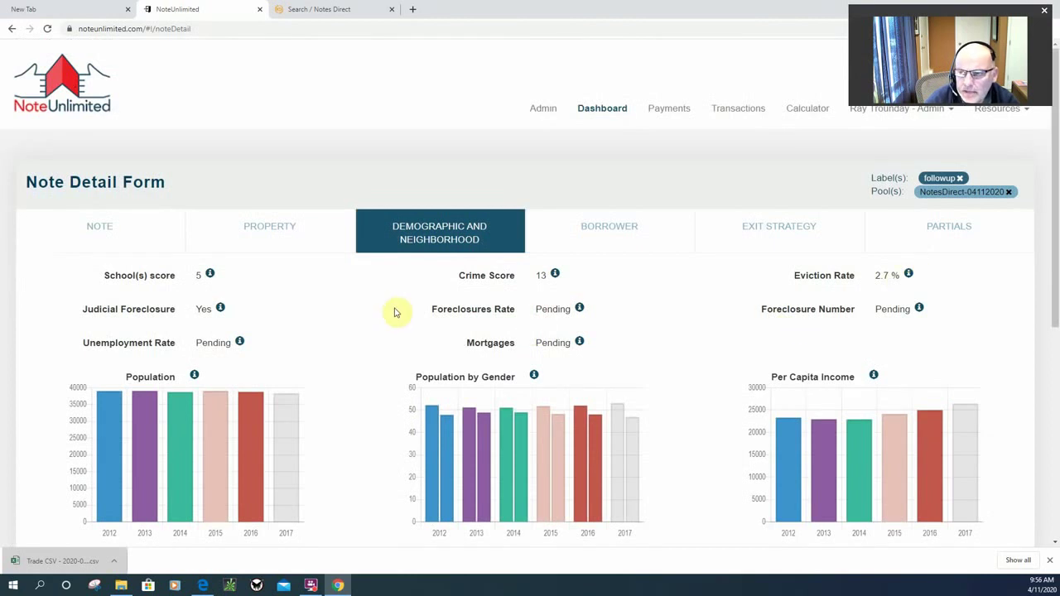
# Set the Merrillville note's score to 90 and save the note.
pyautogui.click(171, 238)
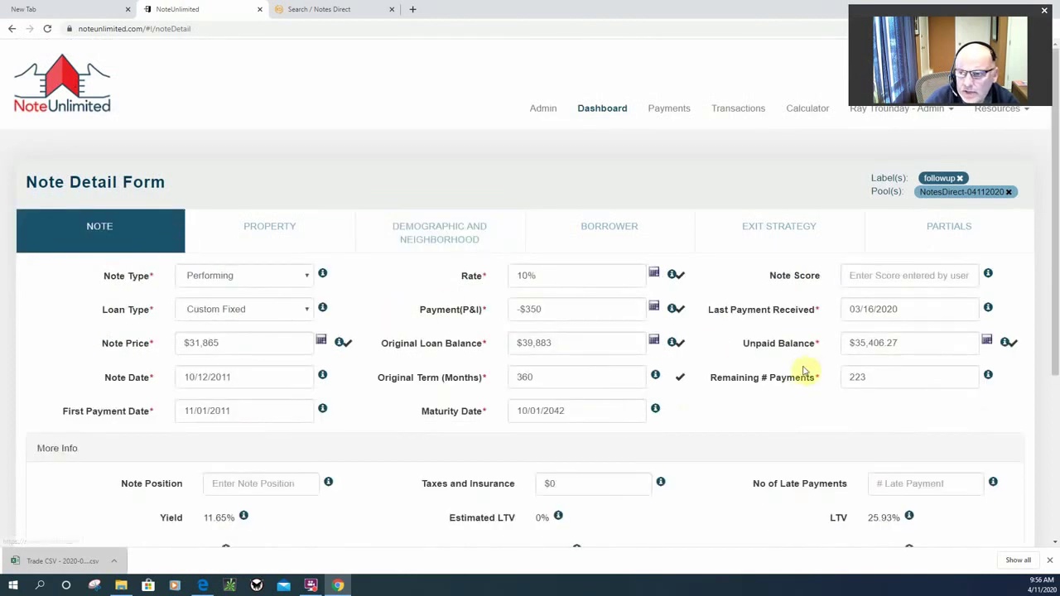
pyautogui.click(883, 280)
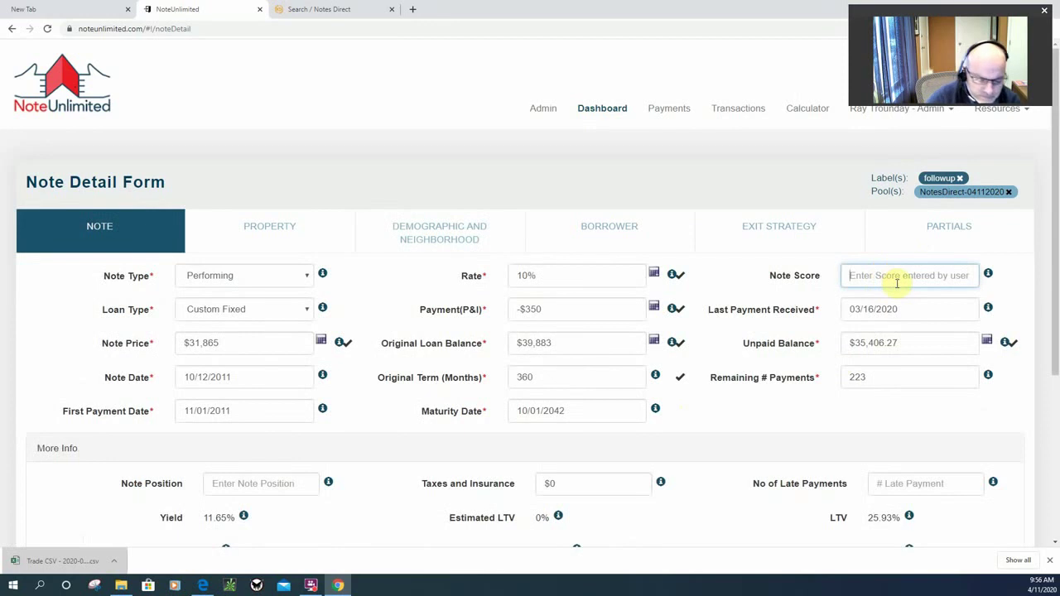
pyautogui.write('90')
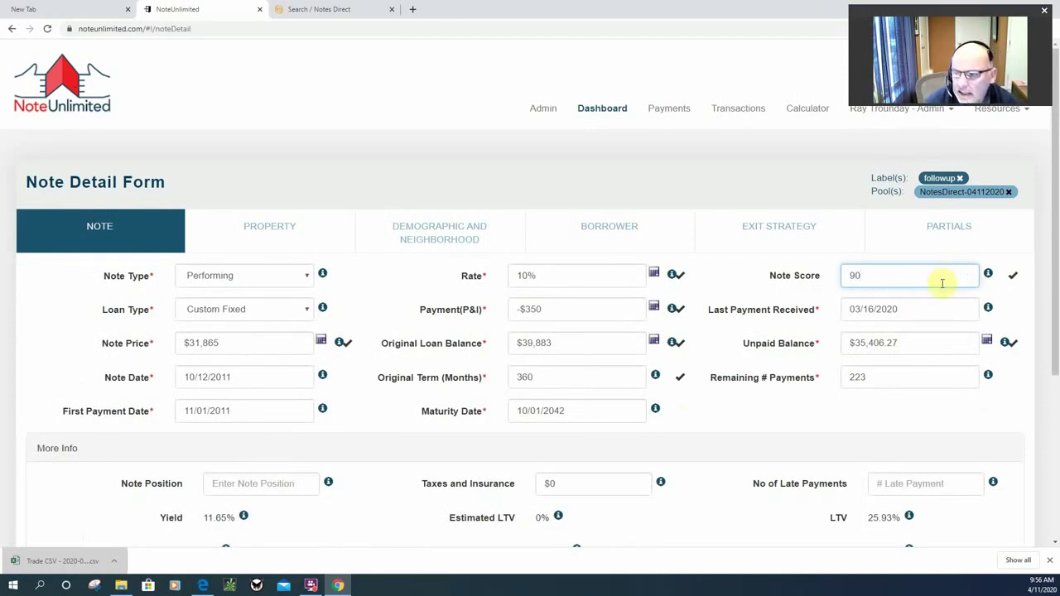
pyautogui.scroll(-2, 704, 373)
pyautogui.click(467, 480)
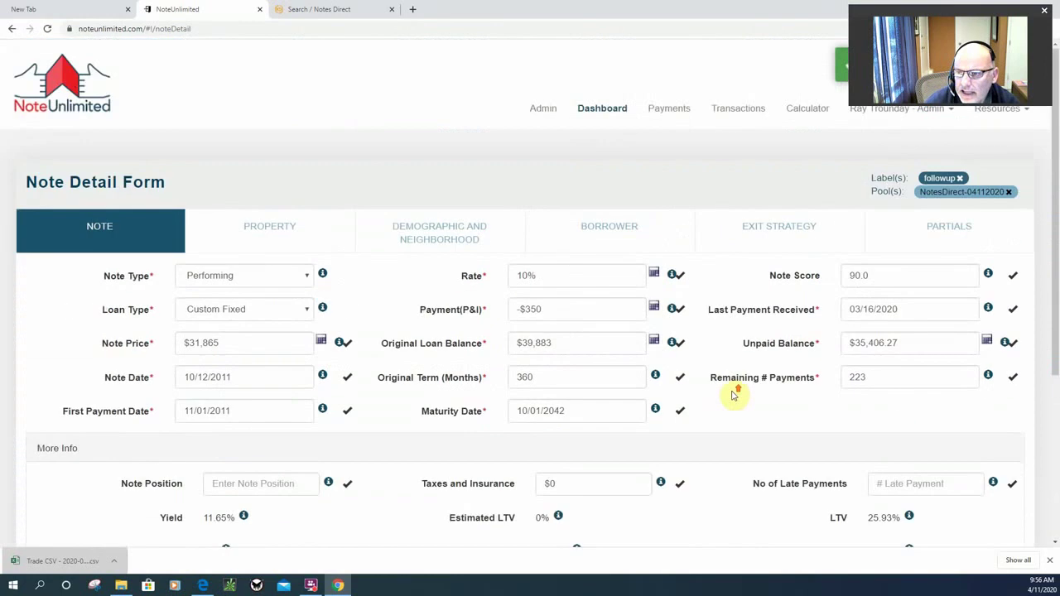
# Create a new label named "roof condition" and apply it to the Merrillville note.
pyautogui.scroll(-5, 673, 458)
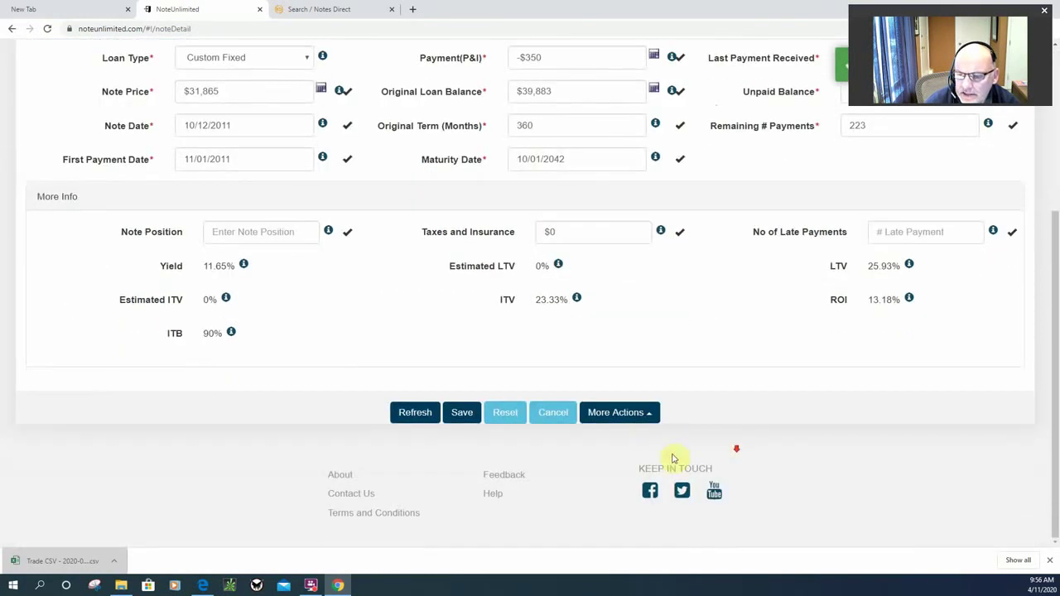
pyautogui.click(649, 420)
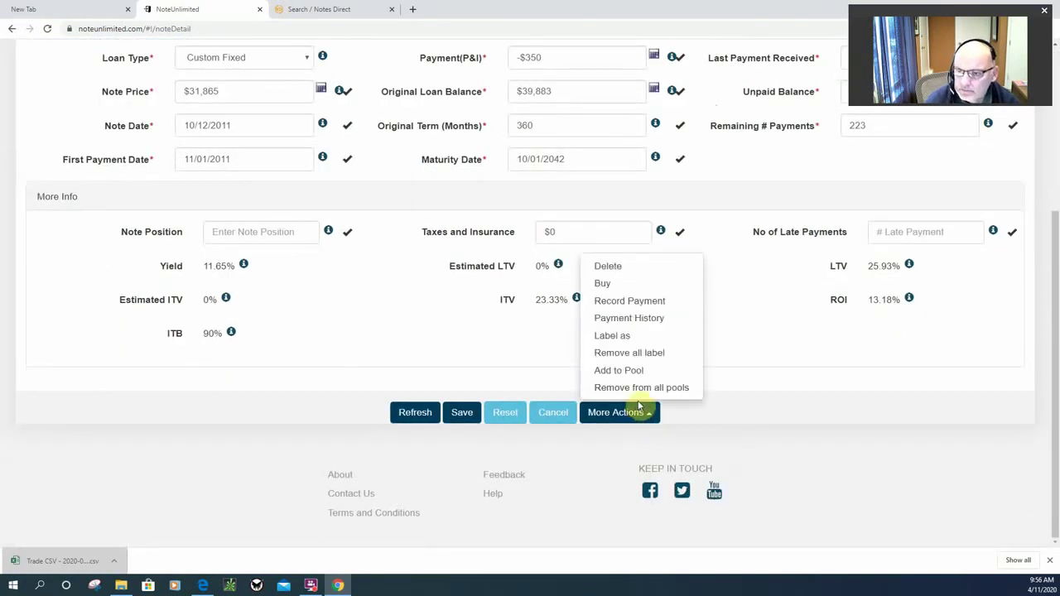
pyautogui.click(625, 337)
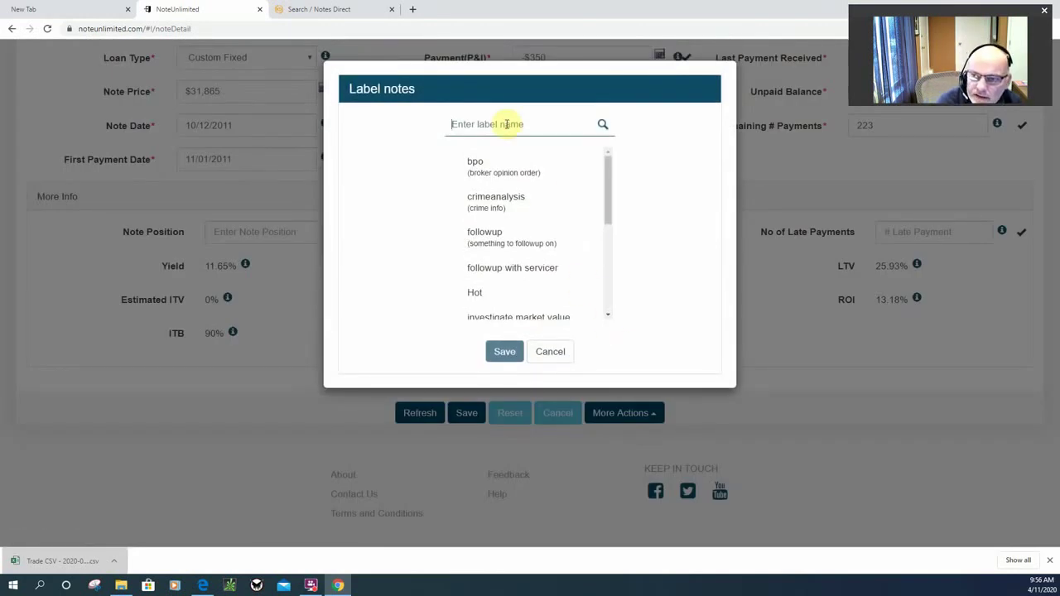
pyautogui.write('roof condition')
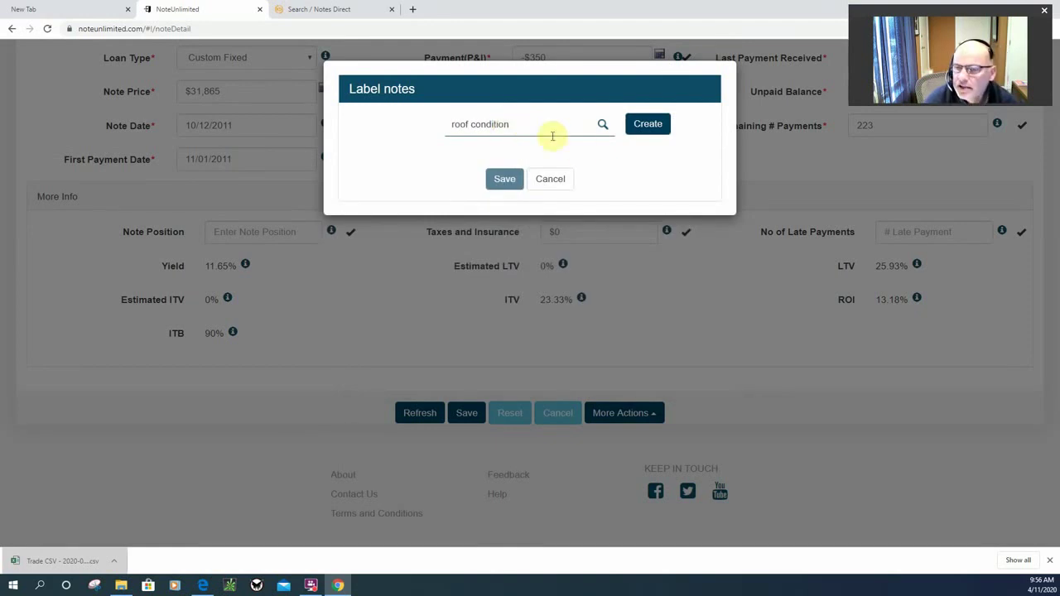
pyautogui.click(644, 128)
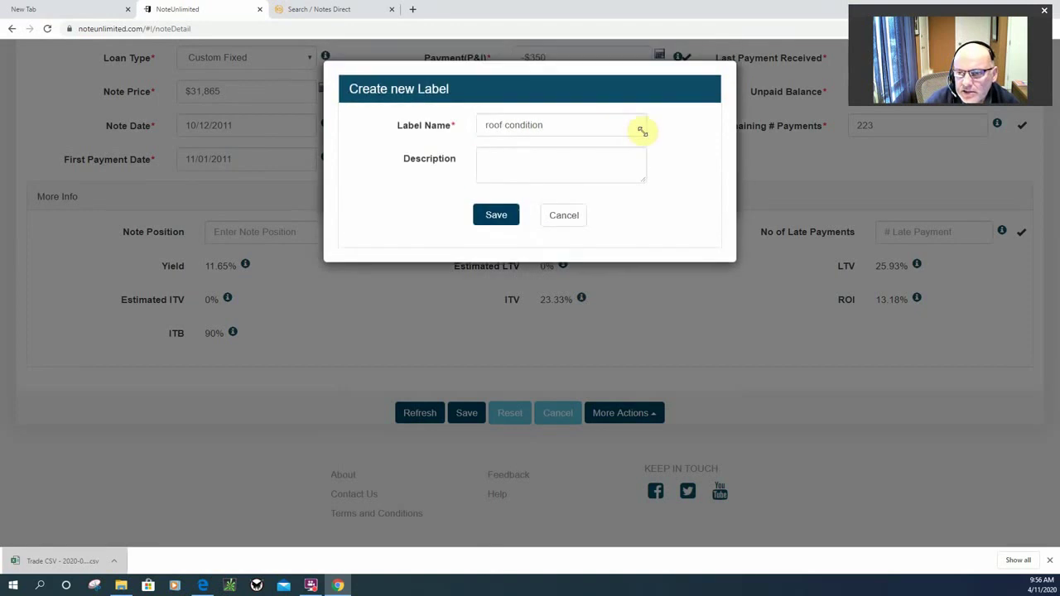
pyautogui.click(501, 216)
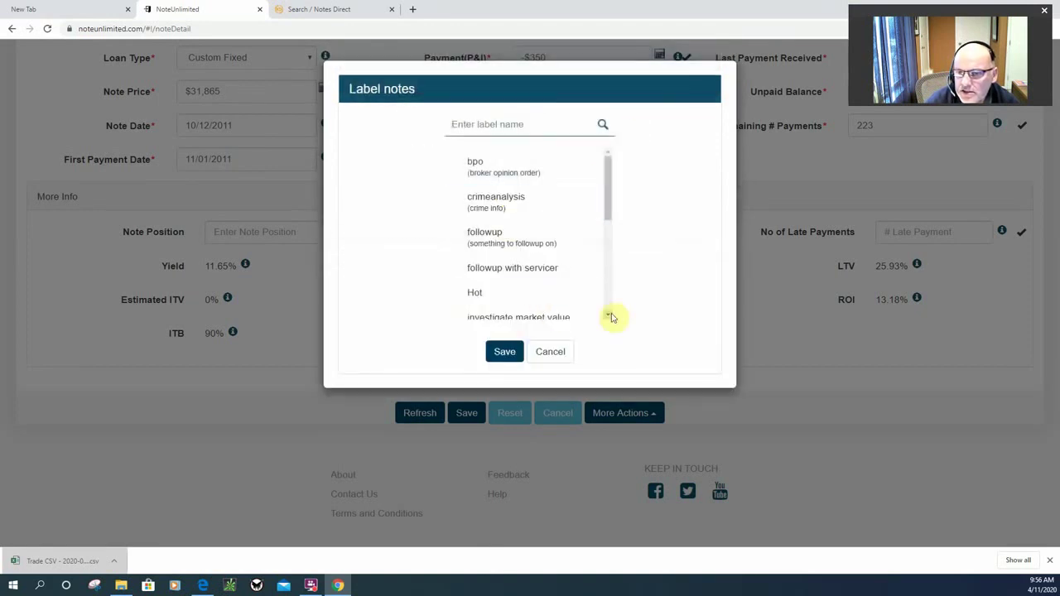
pyautogui.click(506, 353)
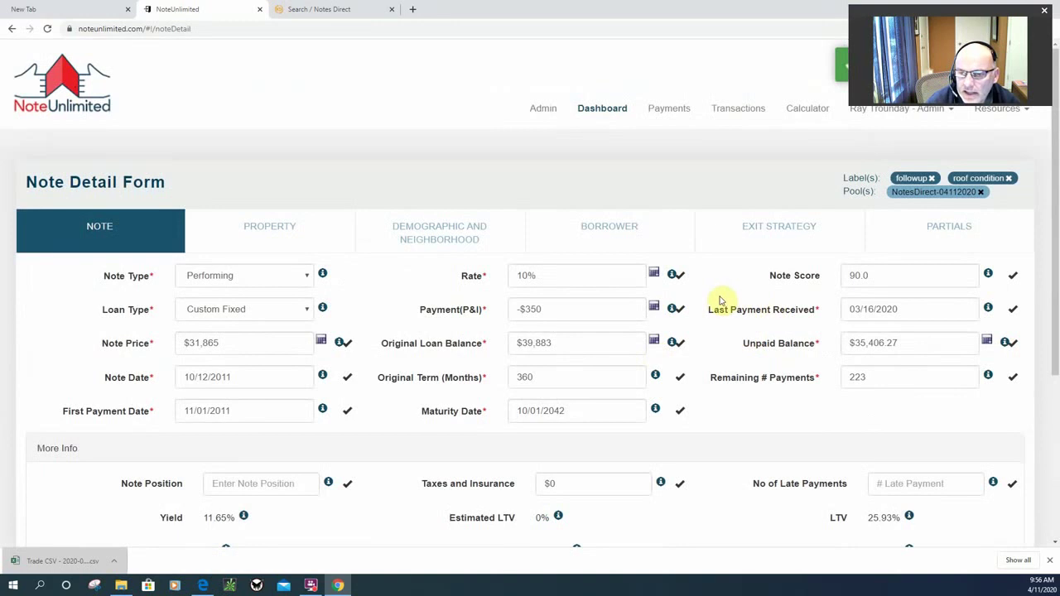
# Recheck the Merrillville property's year built and its market value details.
pyautogui.click(279, 233)
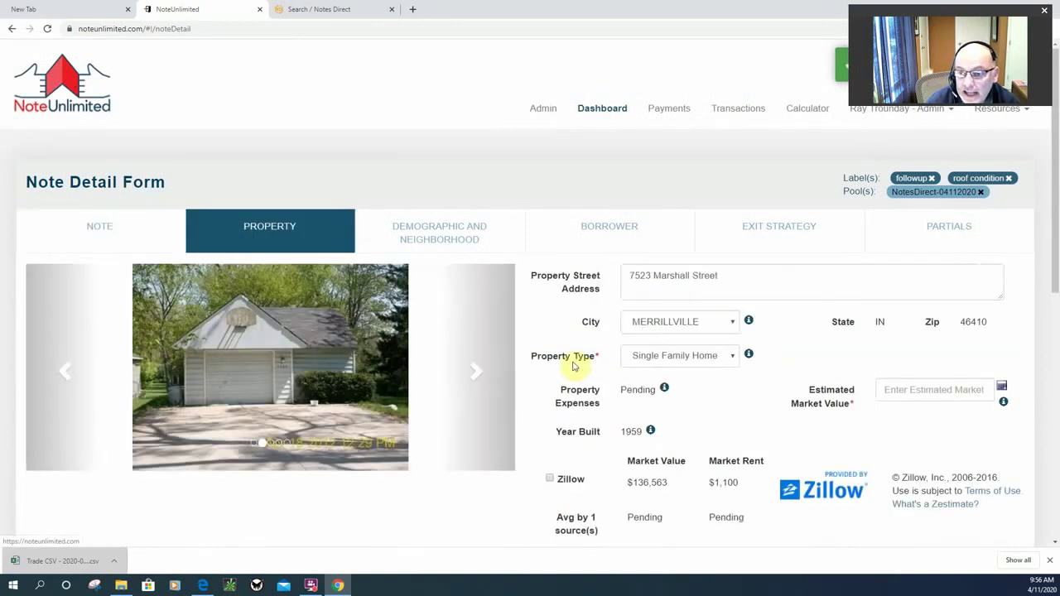
pyautogui.scroll(-1, 631, 386)
pyautogui.scroll(-3, 631, 386)
pyautogui.doubleClick(633, 248)
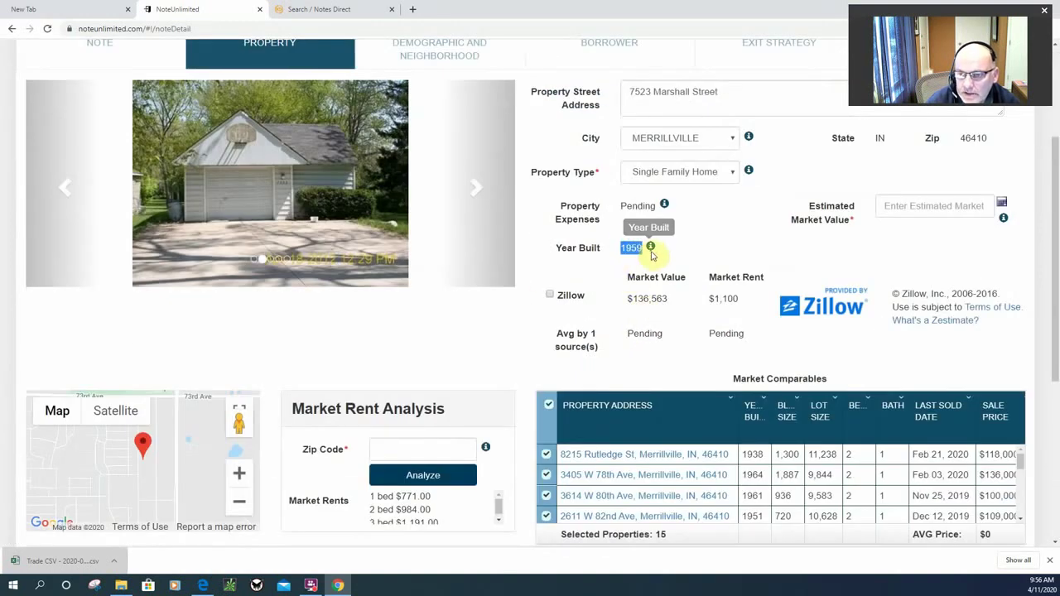
pyautogui.click(623, 300)
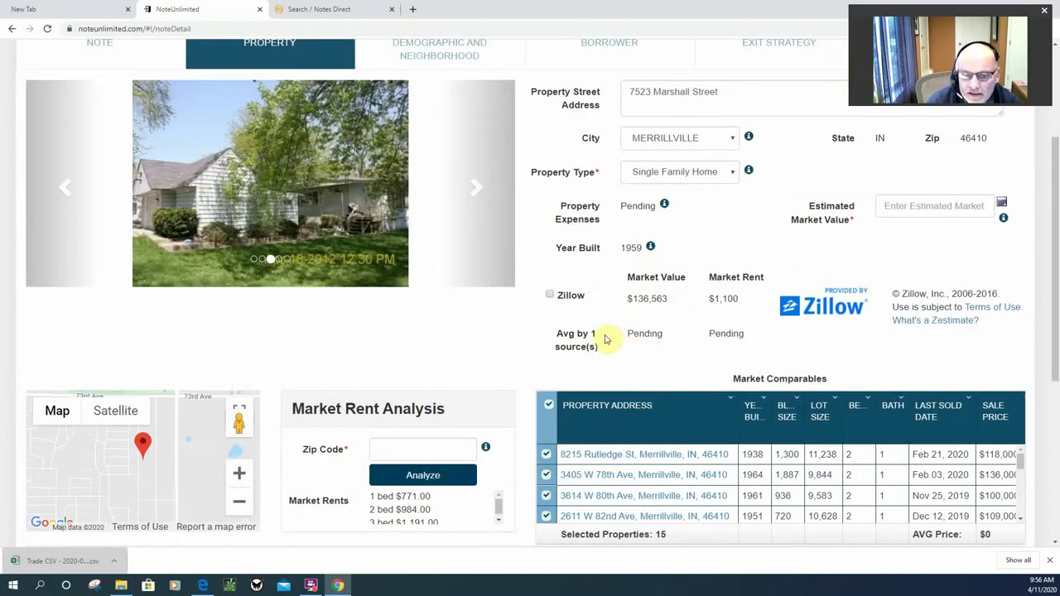
pyautogui.scroll(4, 236, 274)
# Review the Merrillville note's loan terms, including the remaining number of payments and the return ratios.
pyautogui.click(150, 247)
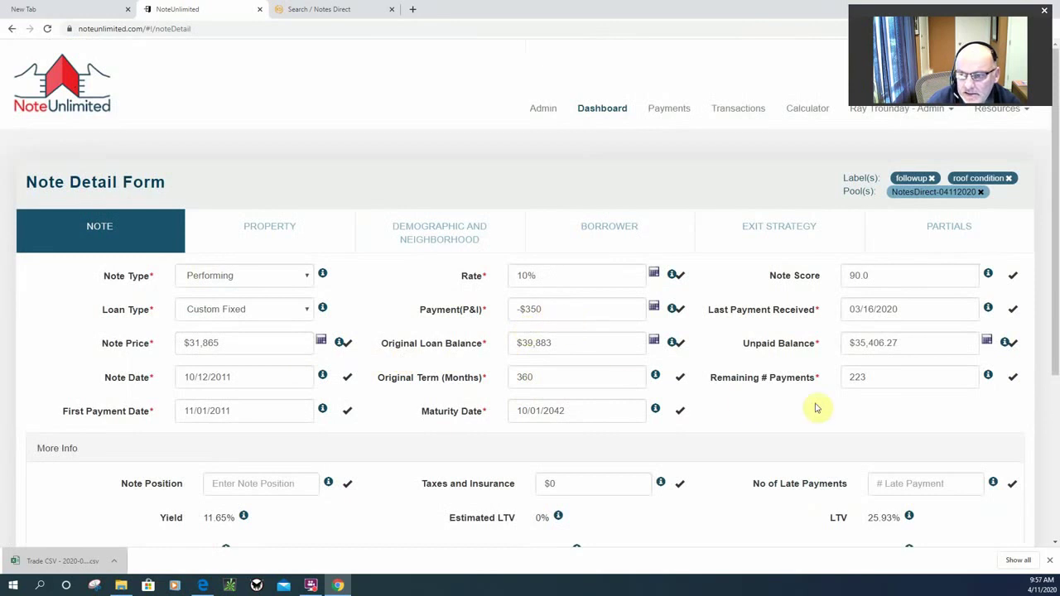
pyautogui.doubleClick(864, 377)
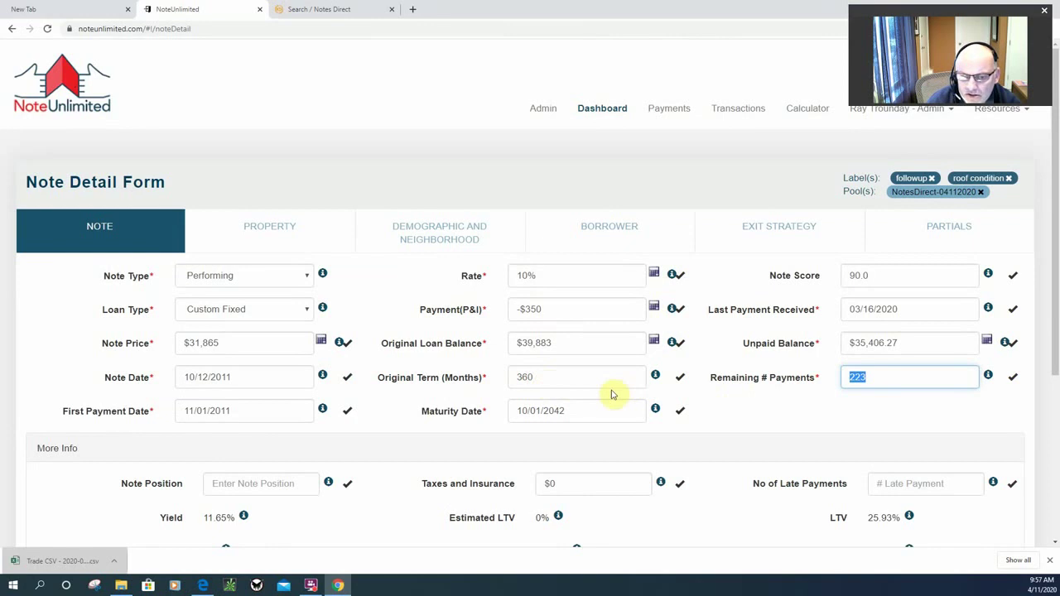
pyautogui.scroll(-2, 611, 394)
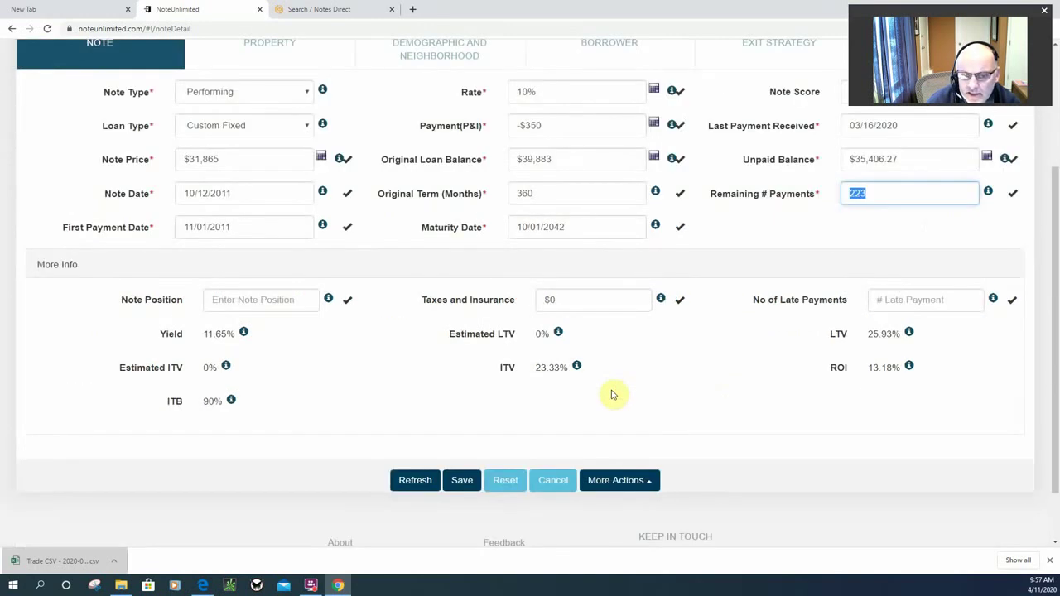
pyautogui.scroll(2, 612, 394)
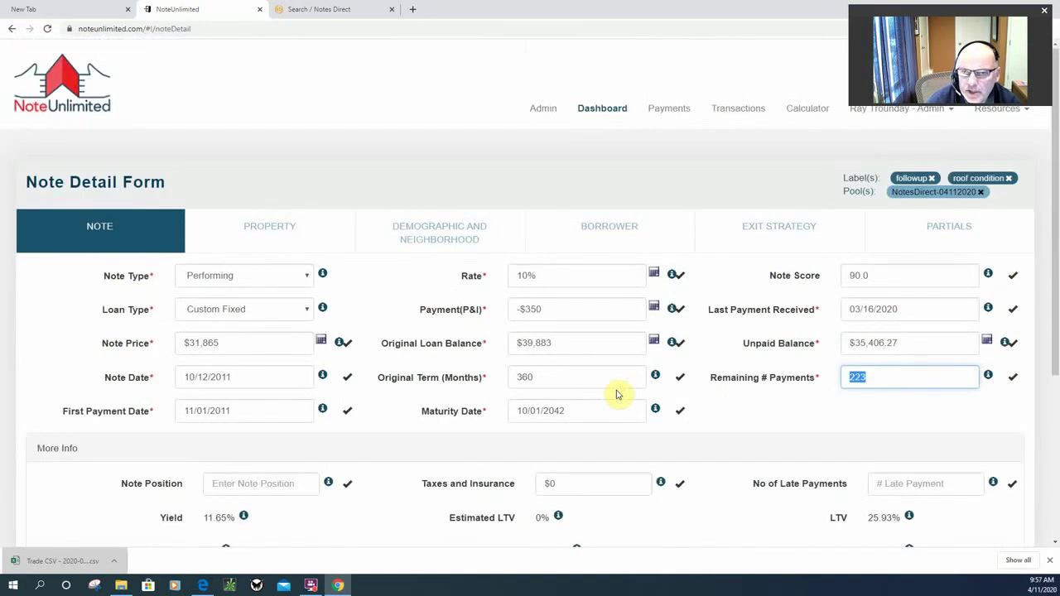
# Open the Wapakoneta, OH note from the dashboard's followup list and check its property's year built.
pyautogui.click(588, 109)
pyautogui.scroll(-5, 371, 315)
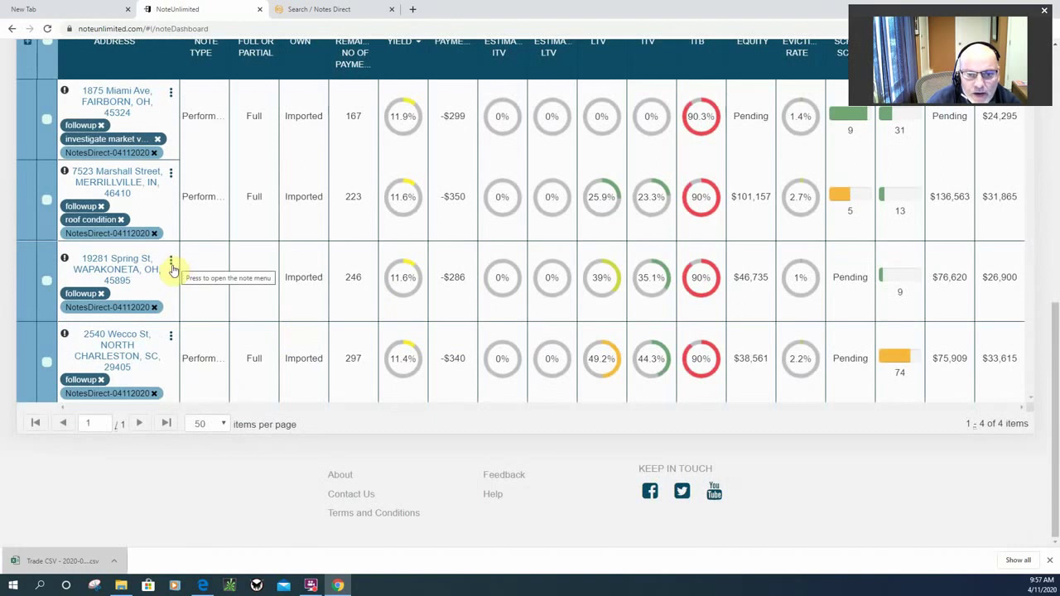
pyautogui.click(147, 271)
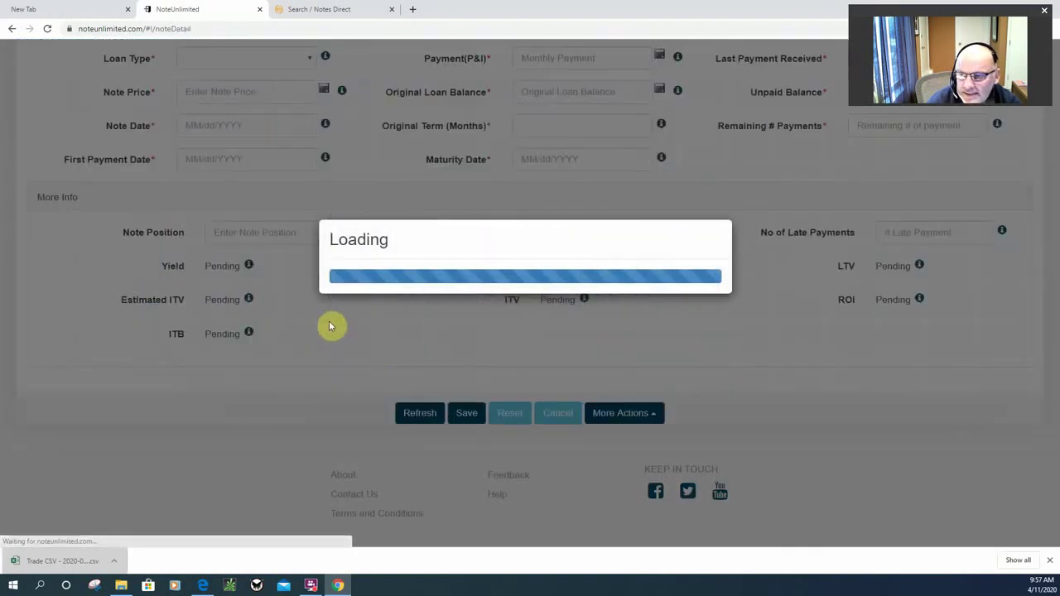
pyautogui.scroll(2, 284, 177)
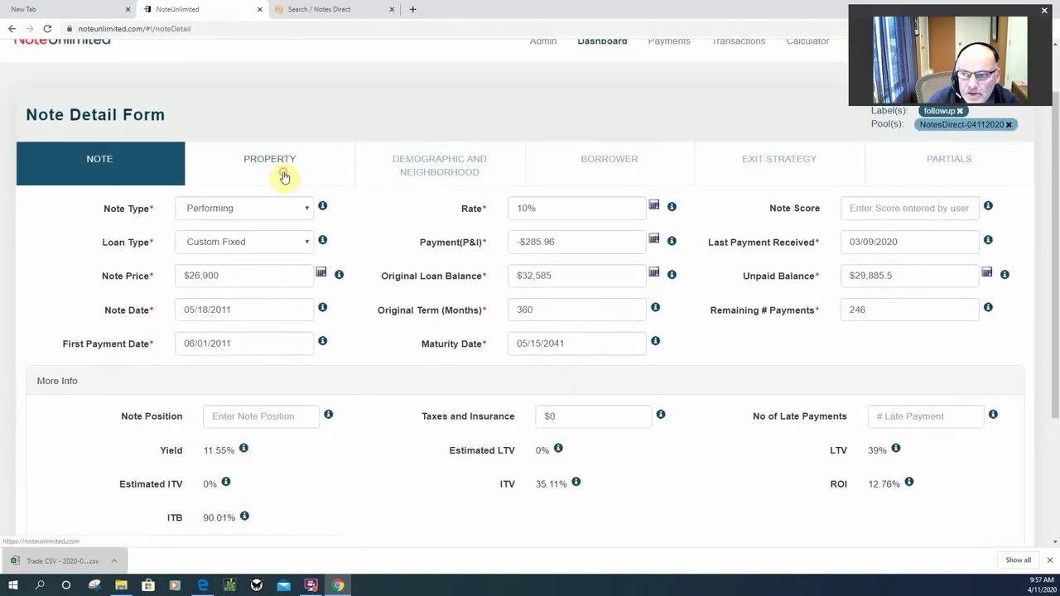
pyautogui.click(284, 176)
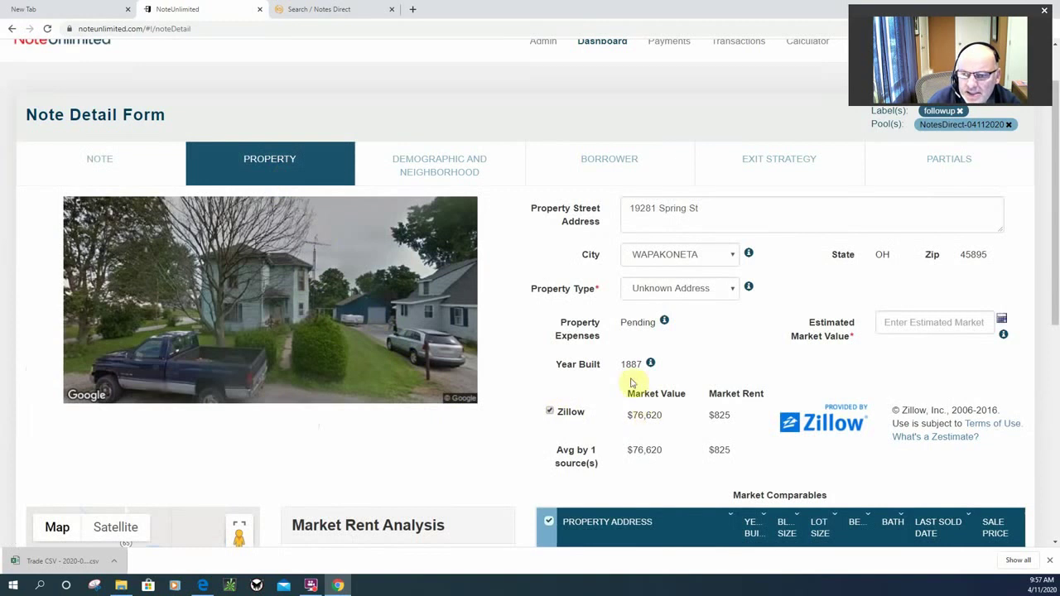
pyautogui.moveTo(644, 364); pyautogui.dragTo(619, 366)
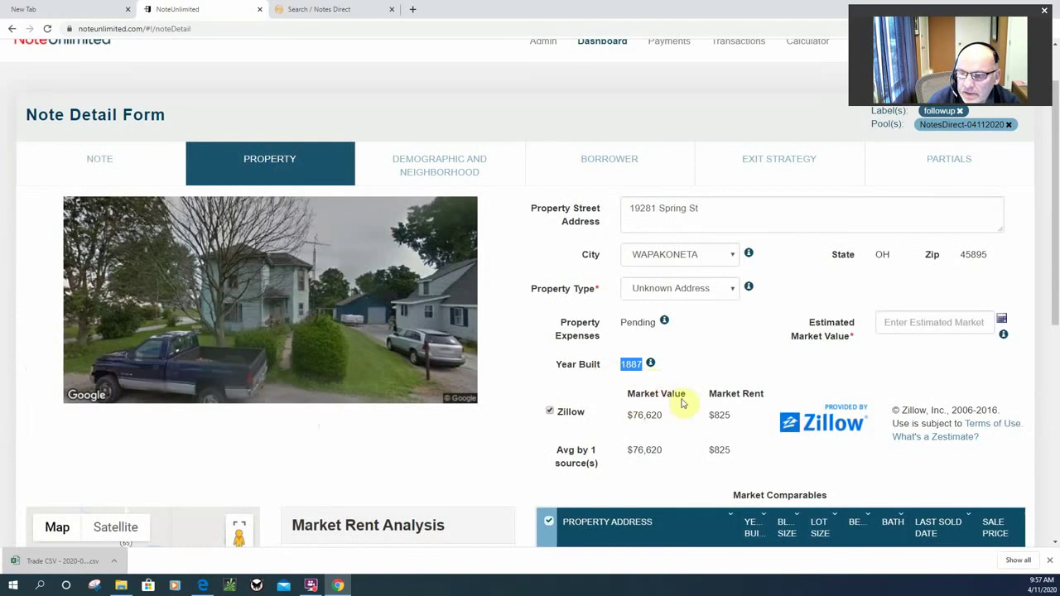
# Review the Wapakoneta property's market comparables, Zillow market rent and additional property details.
pyautogui.scroll(-2, 686, 404)
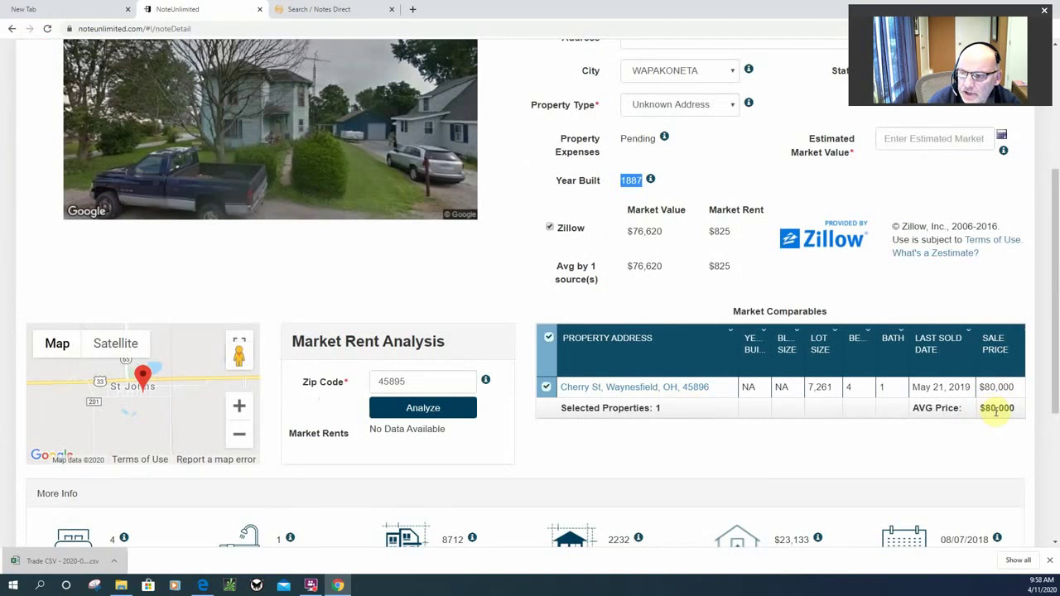
pyautogui.scroll(-3, 820, 407)
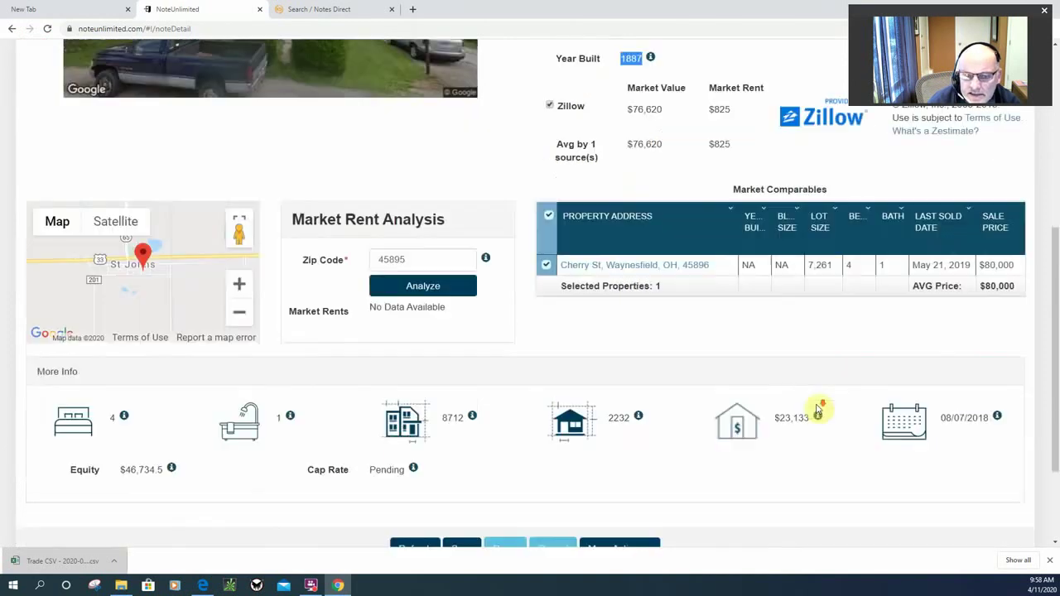
pyautogui.scroll(3, 818, 407)
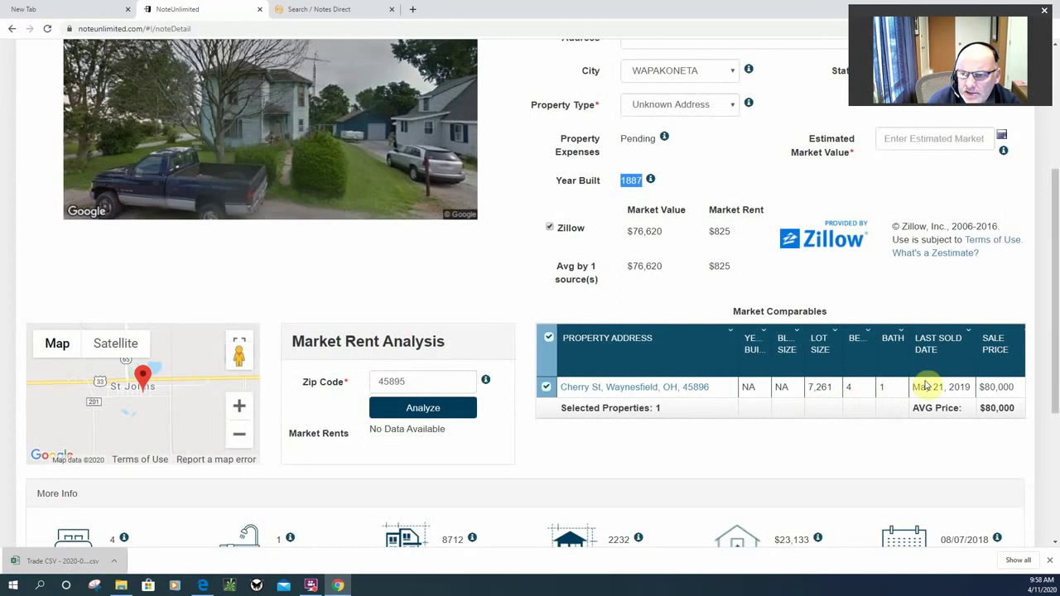
pyautogui.moveTo(710, 230); pyautogui.dragTo(732, 238)
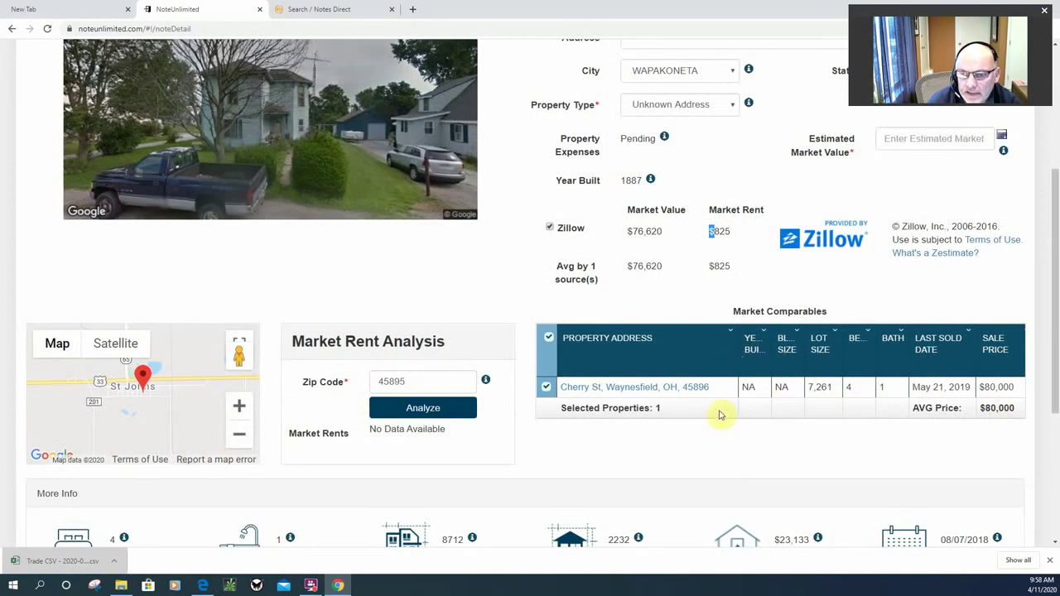
pyautogui.scroll(-2, 708, 429)
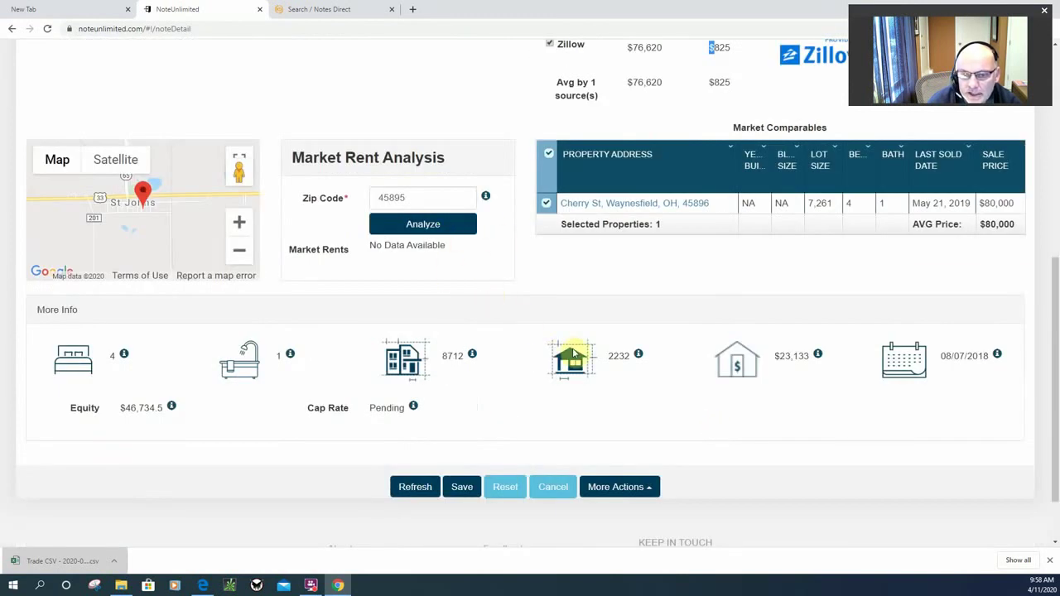
pyautogui.scroll(5, 573, 352)
# Check the Wapakoneta note's demographic and neighborhood data, and remove its followup label.
pyautogui.click(439, 236)
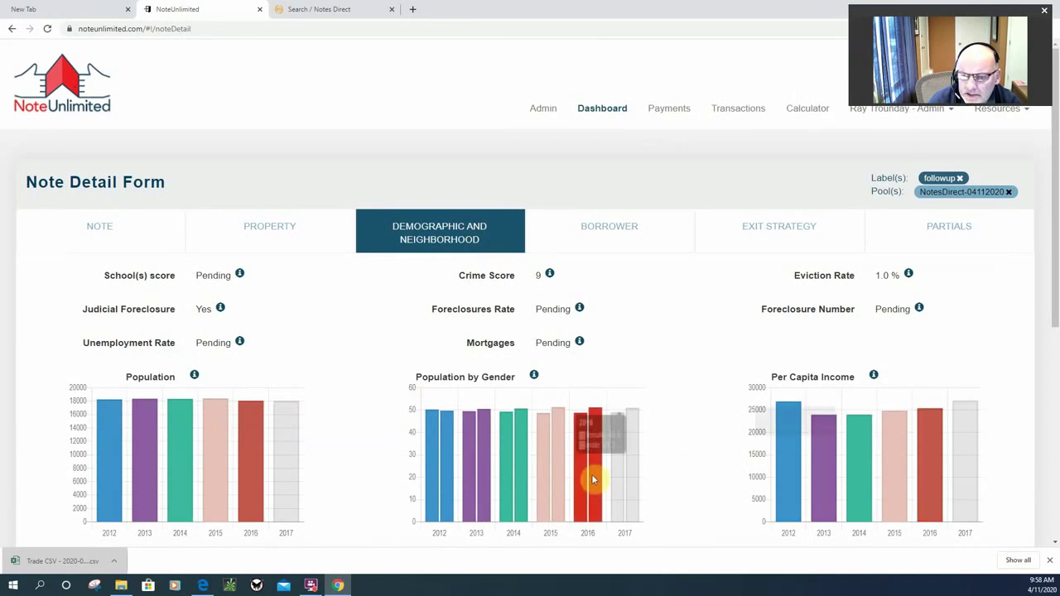
pyautogui.scroll(-2, 591, 484)
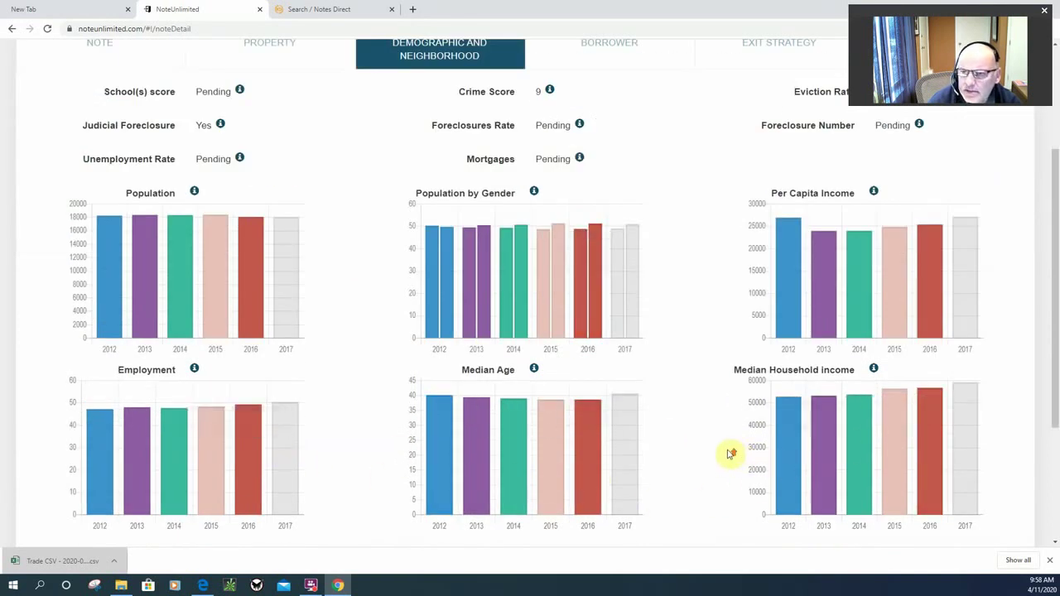
pyautogui.scroll(2, 729, 450)
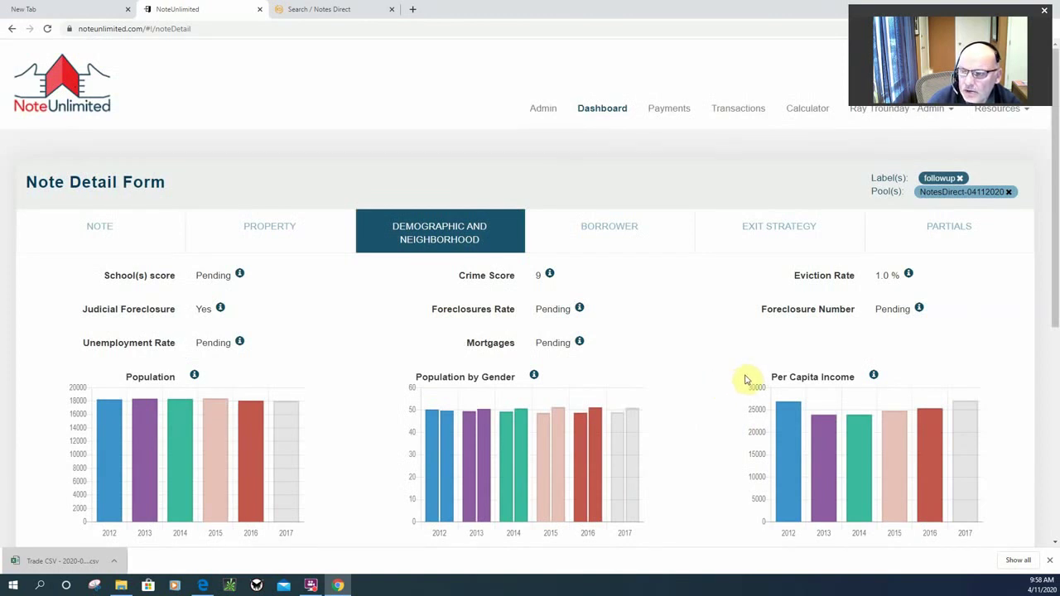
pyautogui.click(960, 178)
pyautogui.click(514, 163)
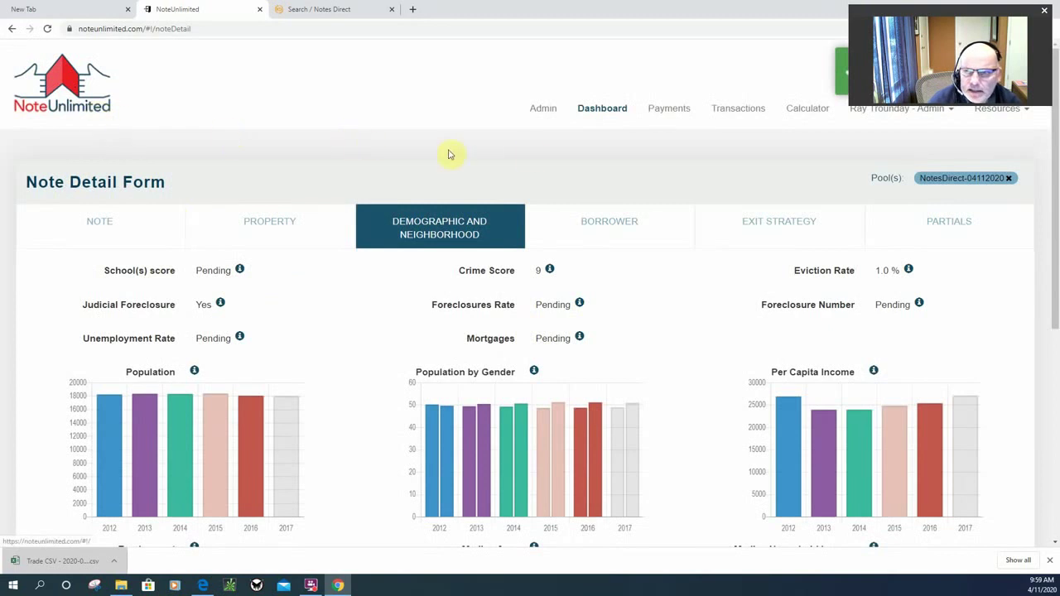
# Open the North Charleston, SC note from the dashboard's followup list and bring up its property details.
pyautogui.click(603, 113)
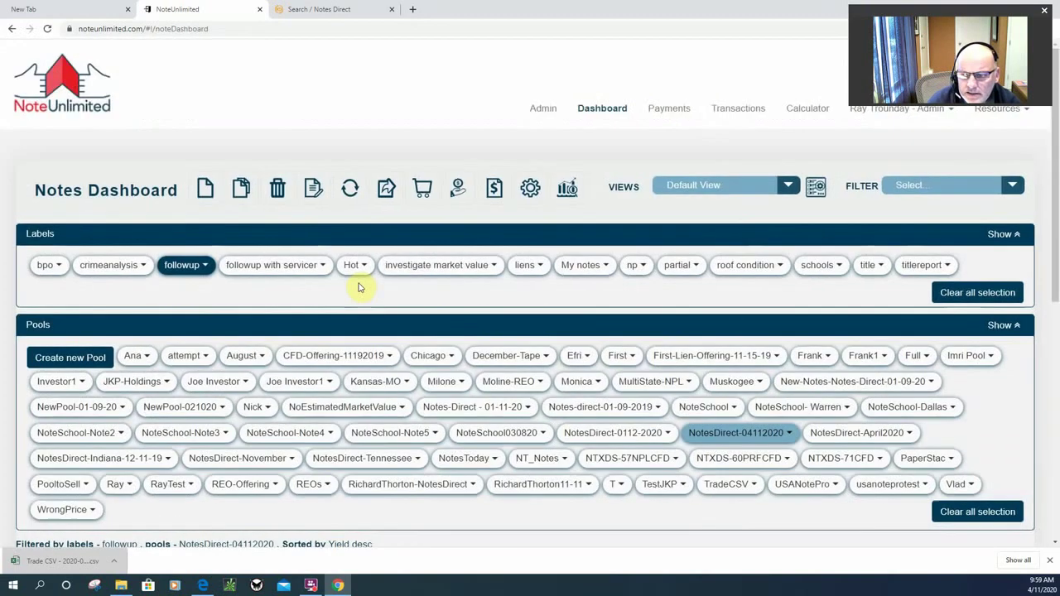
pyautogui.scroll(-5, 358, 288)
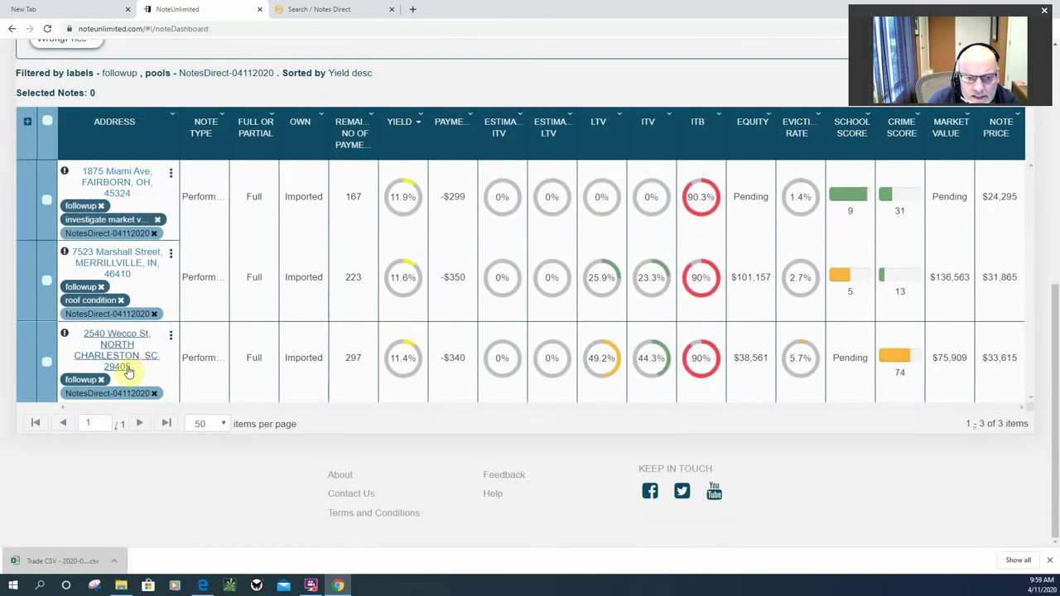
pyautogui.click(155, 358)
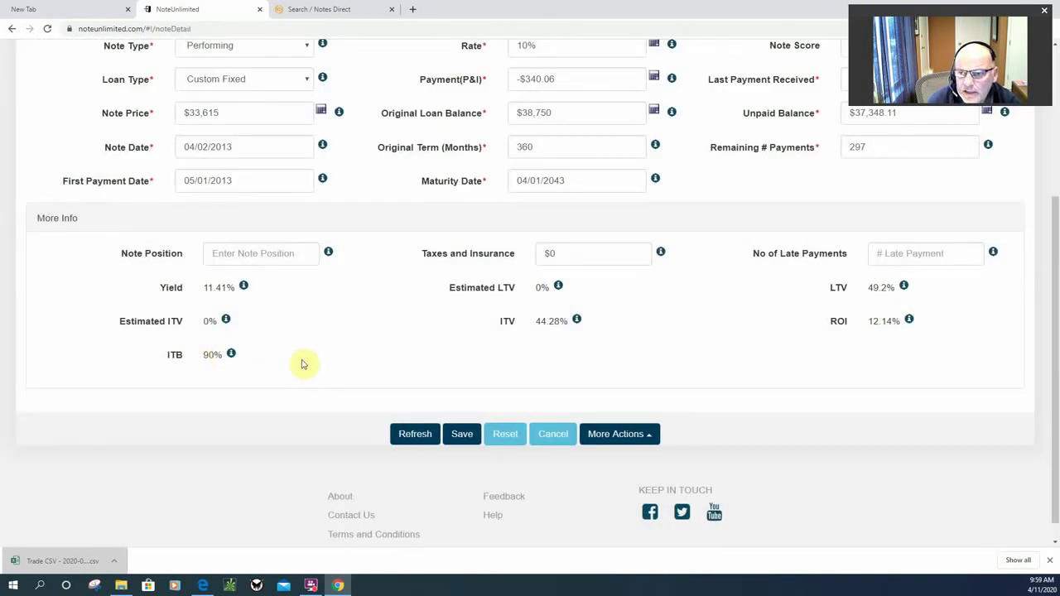
pyautogui.scroll(3, 302, 364)
pyautogui.click(253, 243)
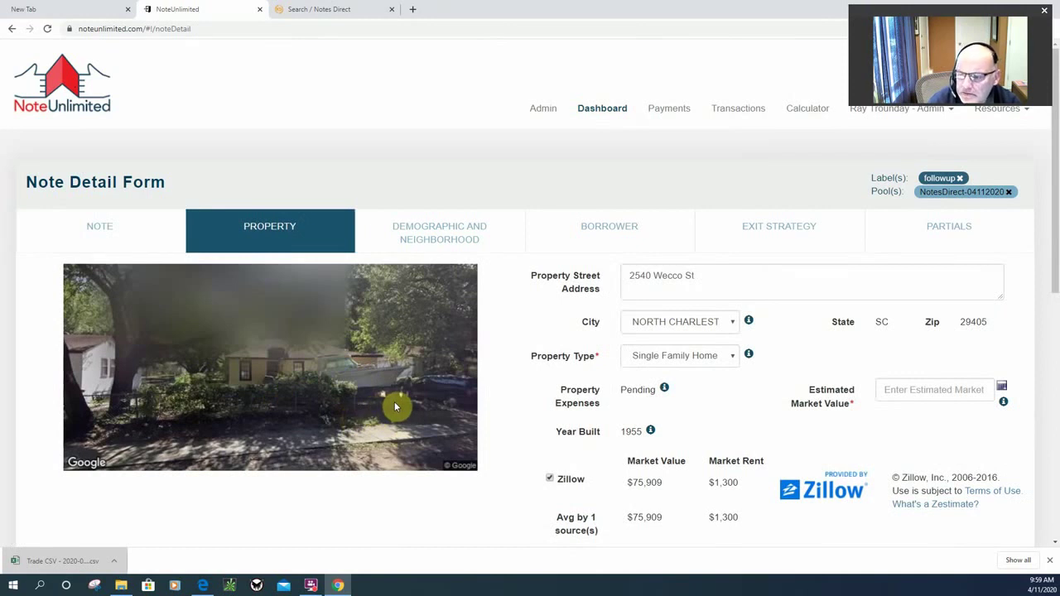
# Examine the North Charleston property's year built, Zillow market value and rent, and its market comparables.
pyautogui.moveTo(613, 432); pyautogui.dragTo(644, 433)
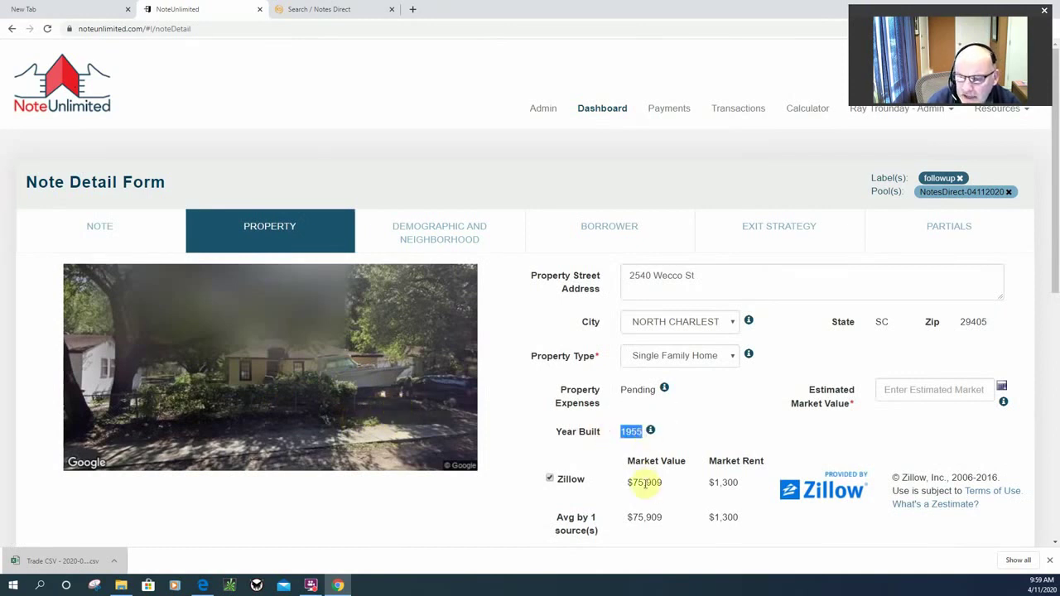
pyautogui.click(633, 484)
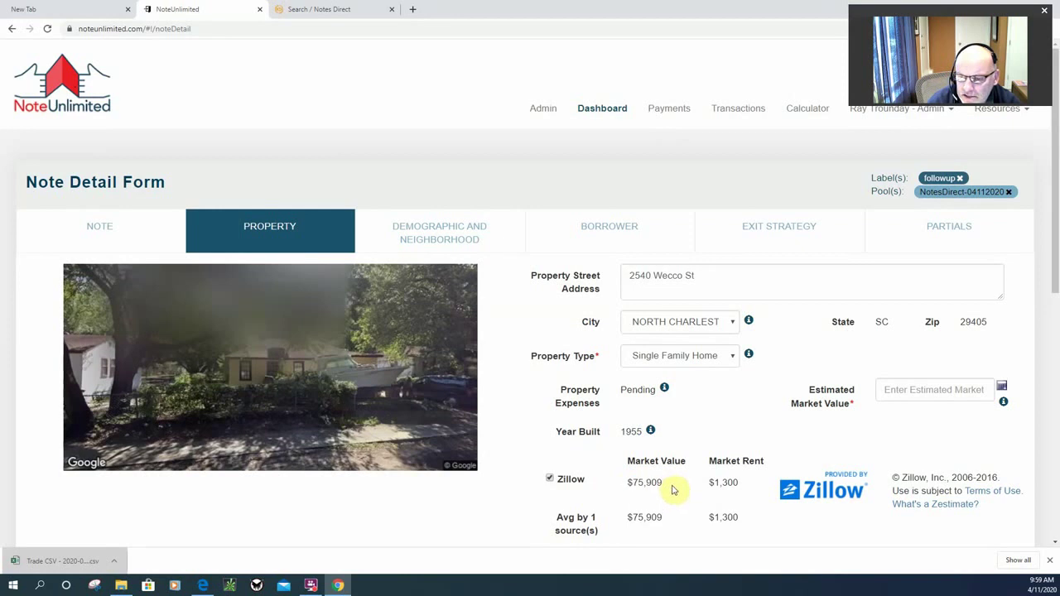
pyautogui.moveTo(710, 483); pyautogui.dragTo(722, 482)
pyautogui.doubleClick(739, 483)
pyautogui.scroll(-4, 746, 483)
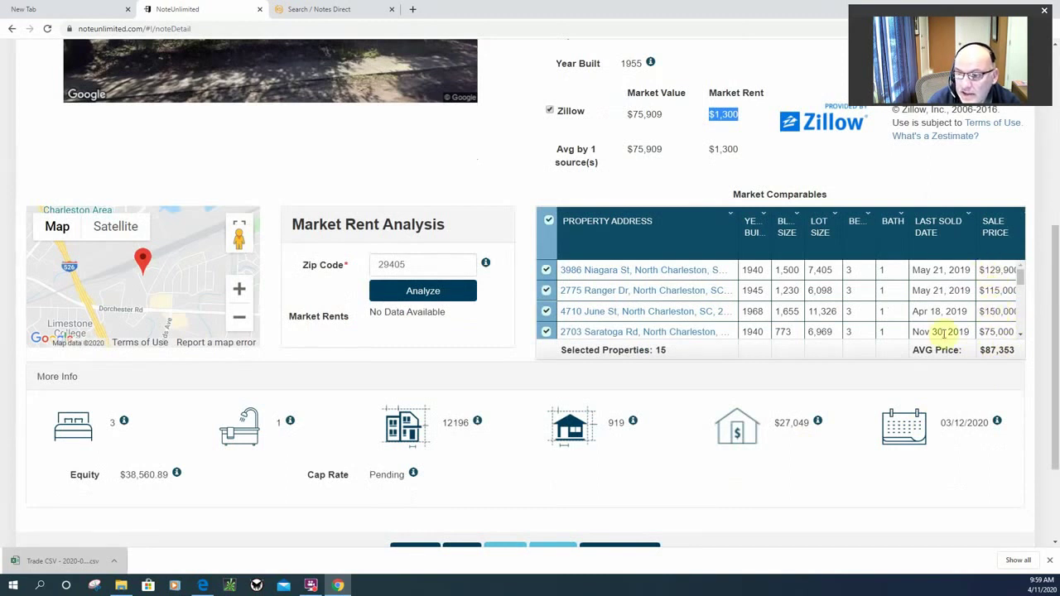
pyautogui.scroll(2, 646, 388)
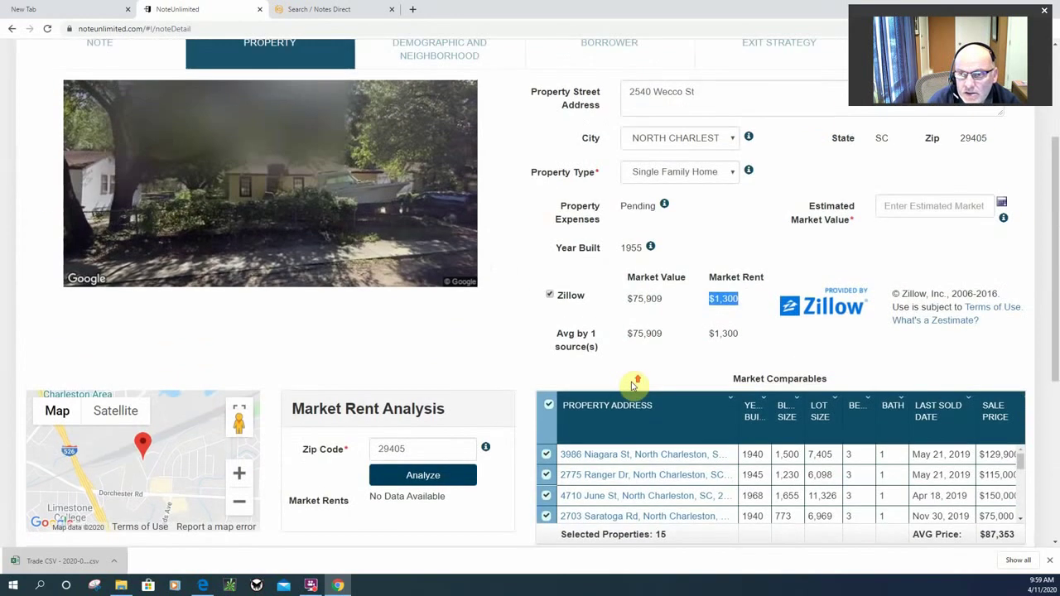
pyautogui.scroll(2, 600, 362)
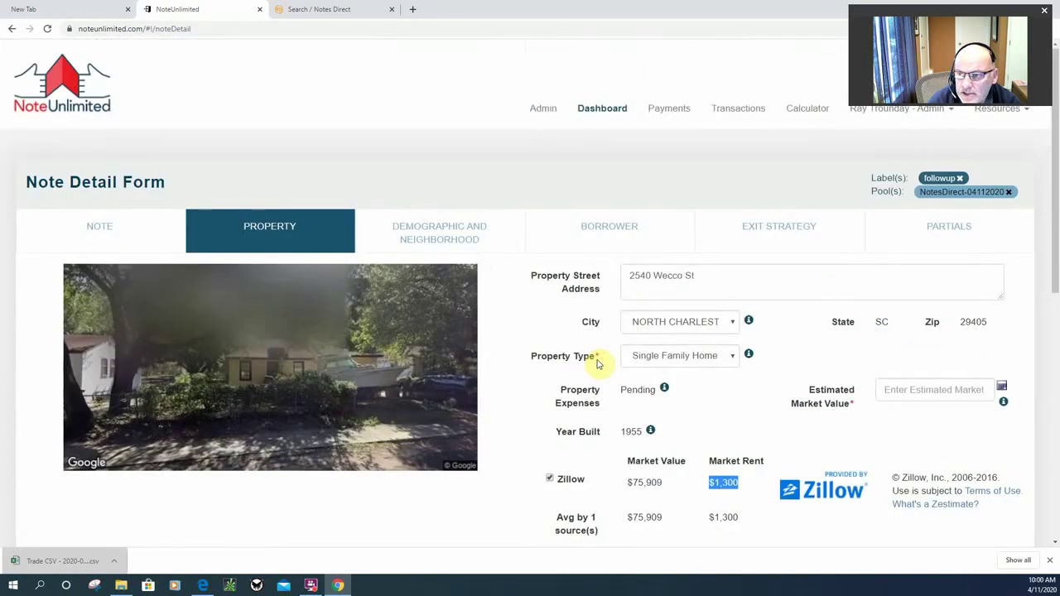
pyautogui.scroll(-4, 701, 372)
pyautogui.scroll(2, 701, 372)
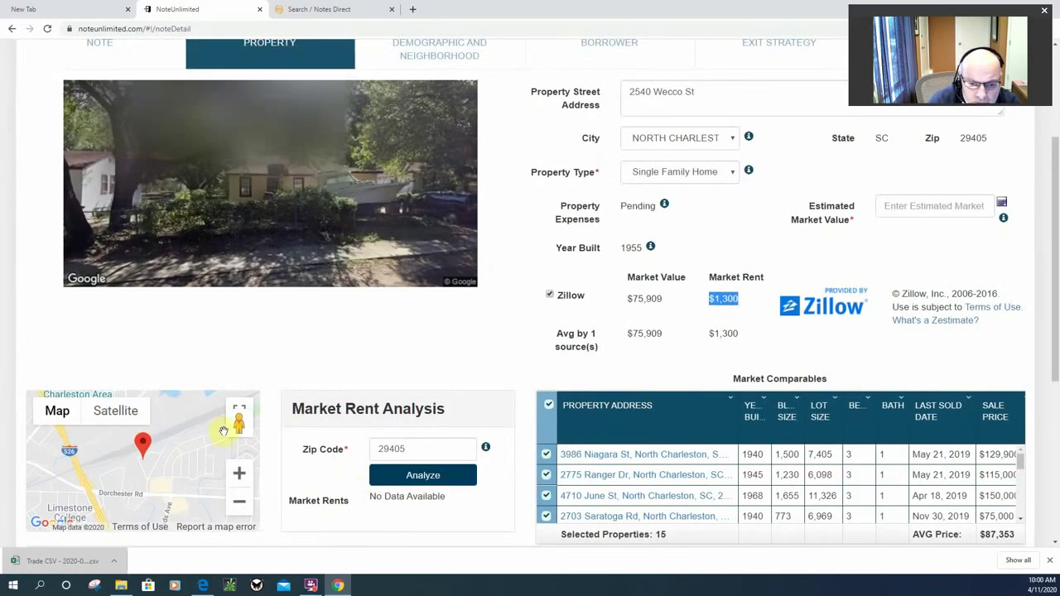
# Inspect the street around the North Charleston property in Street View on the embedded map.
pyautogui.moveTo(238, 422); pyautogui.dragTo(127, 467)
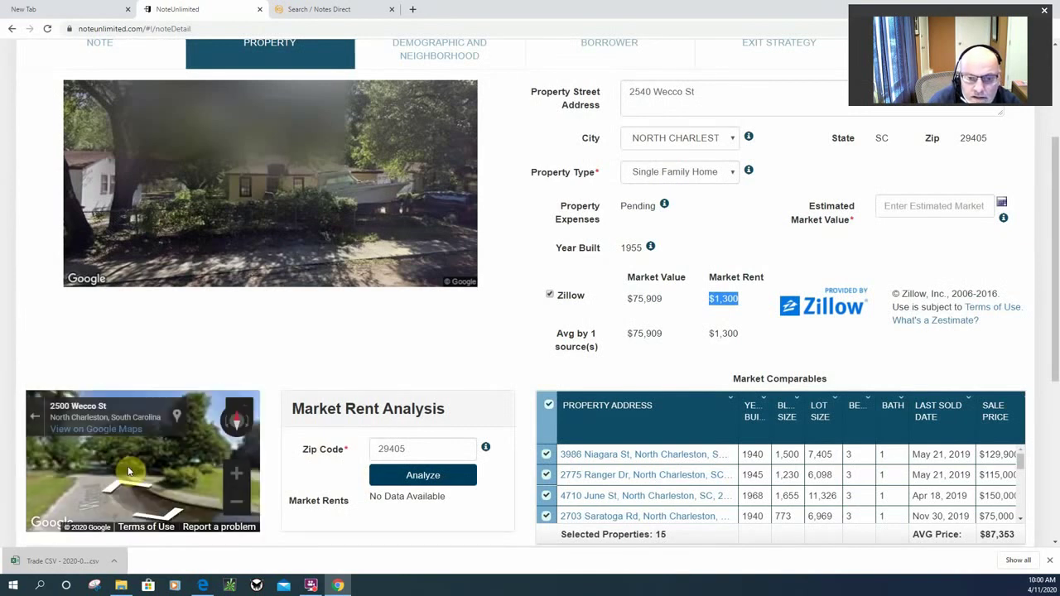
pyautogui.moveTo(180, 495); pyautogui.dragTo(213, 490)
pyautogui.click(183, 494)
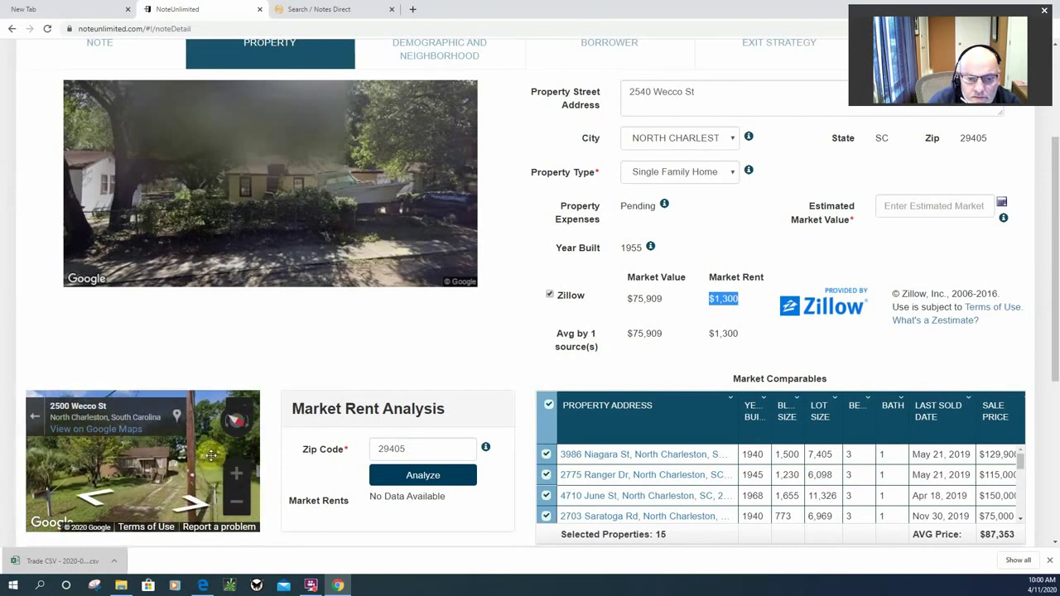
pyautogui.click(174, 487)
pyautogui.moveTo(201, 462); pyautogui.dragTo(182, 460)
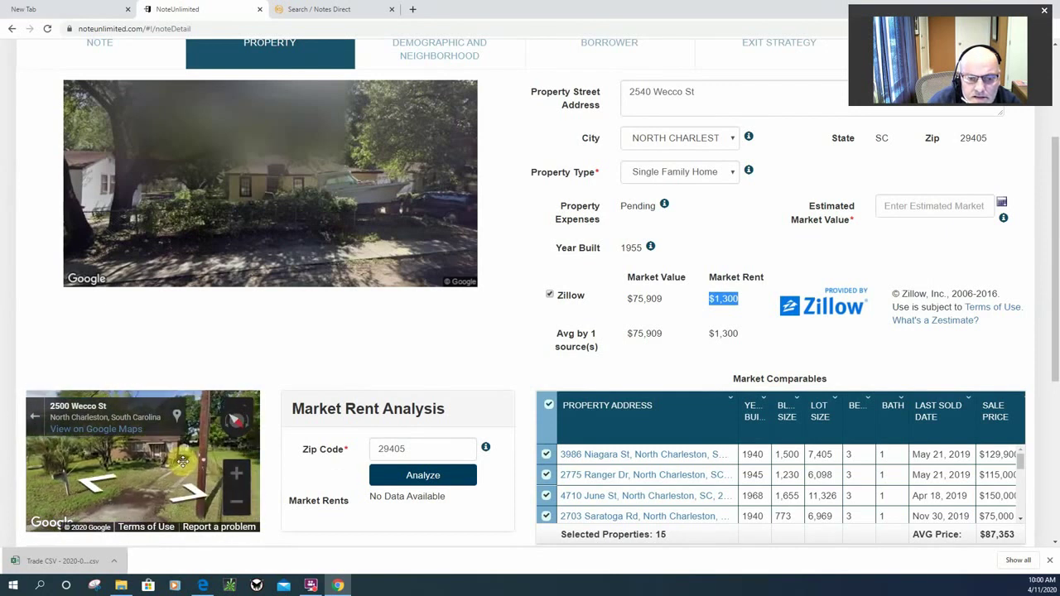
pyautogui.click(186, 464)
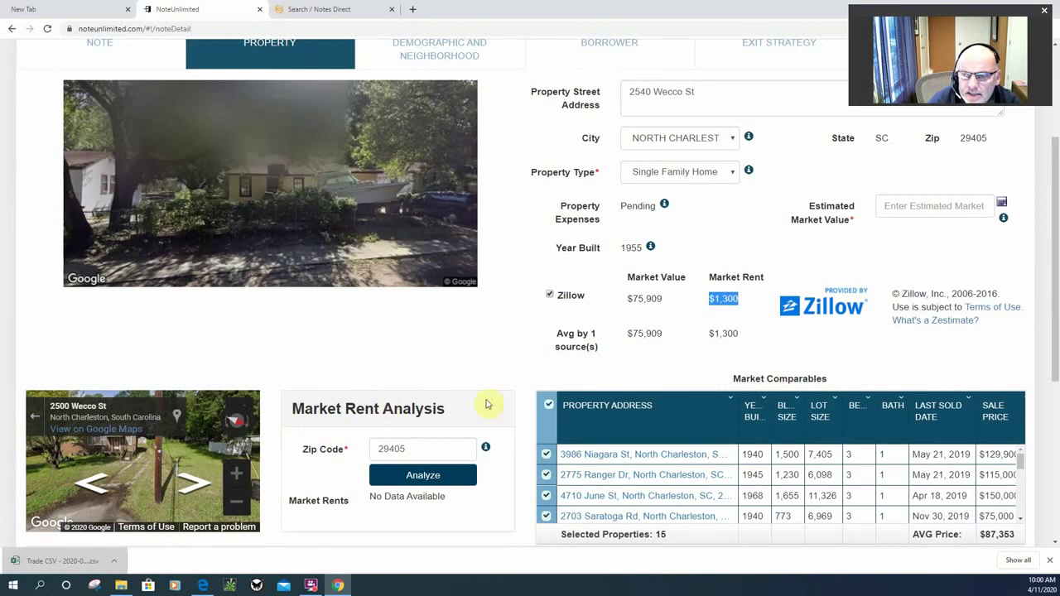
# Create a new label named "review neighborhood" and apply it to the North Charleston note.
pyautogui.scroll(3, 578, 388)
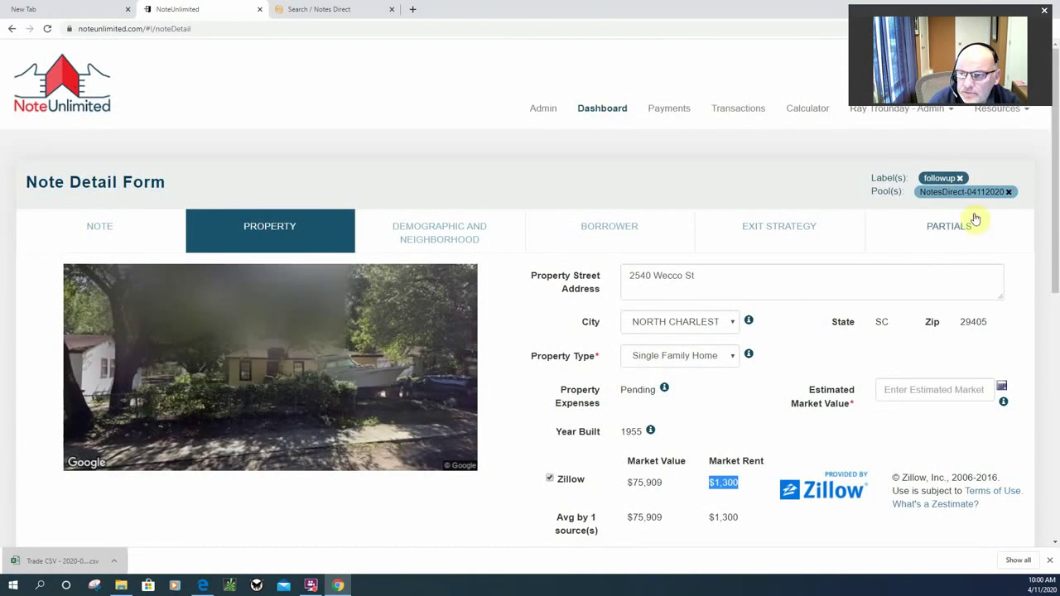
pyautogui.scroll(-5, 800, 403)
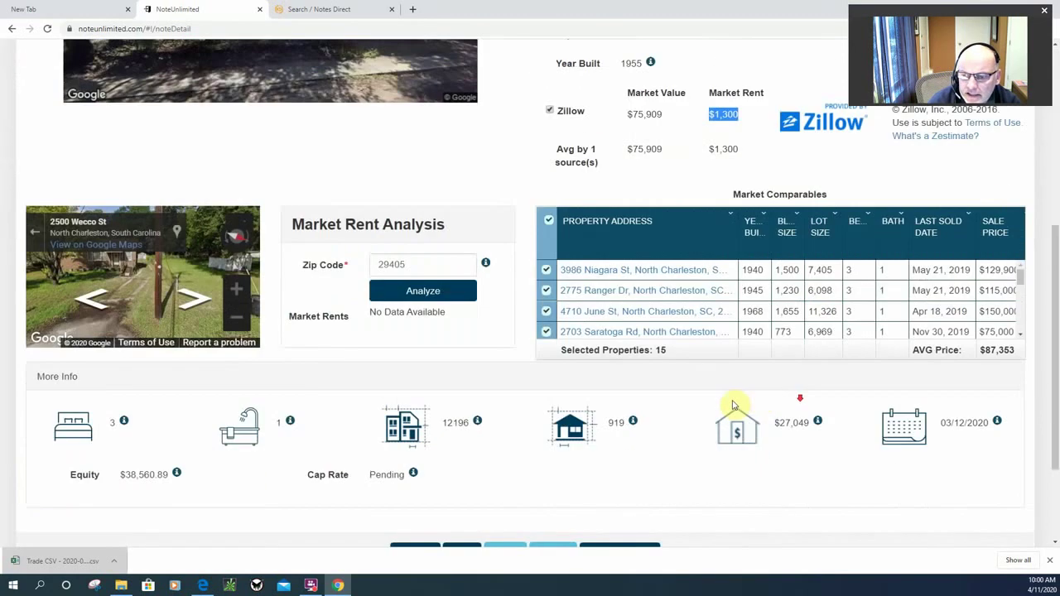
pyautogui.click(621, 418)
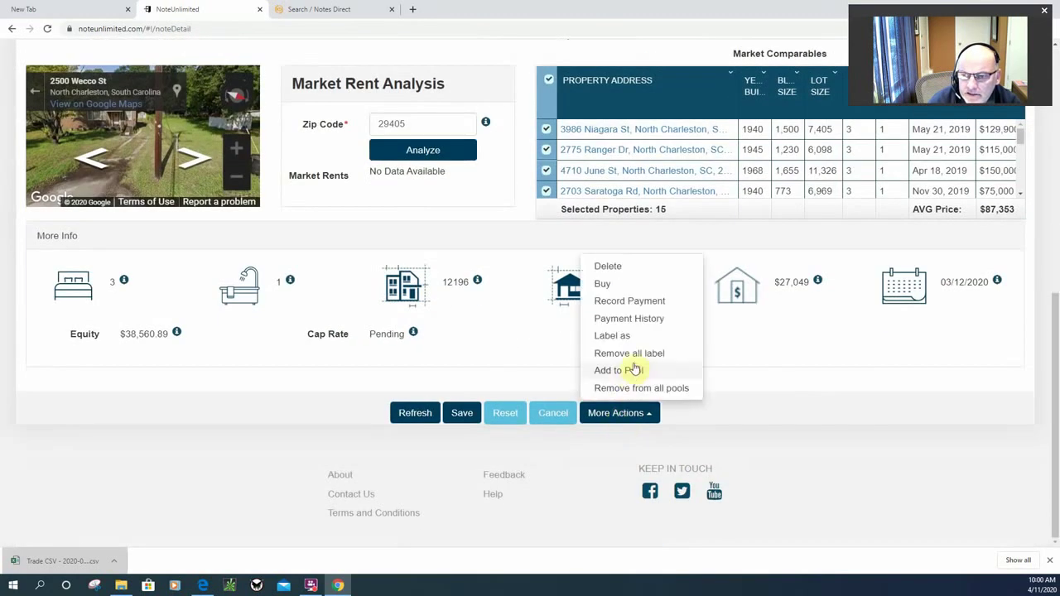
pyautogui.click(625, 337)
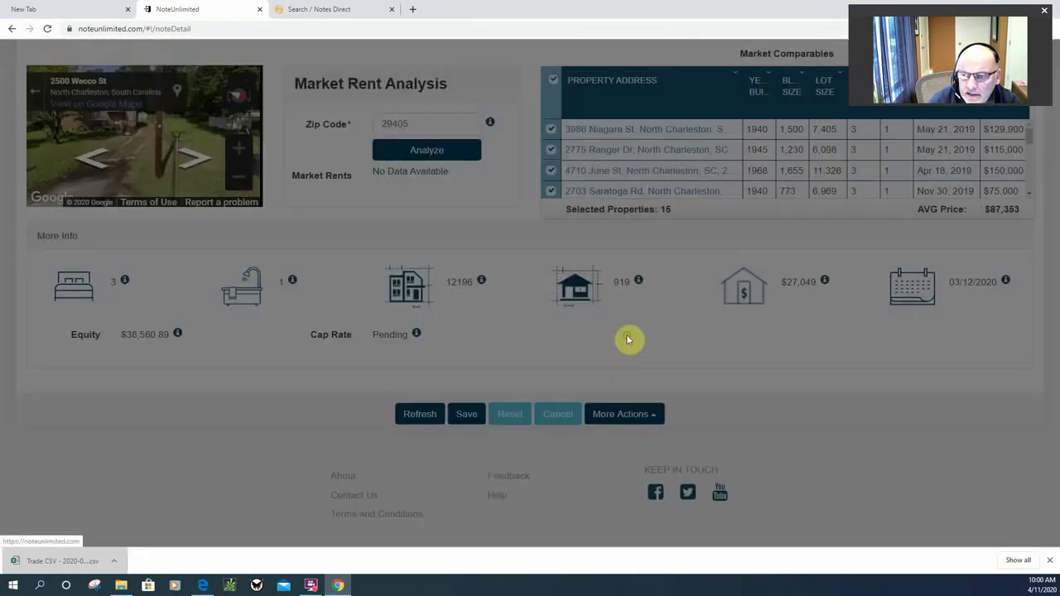
pyautogui.click(526, 125)
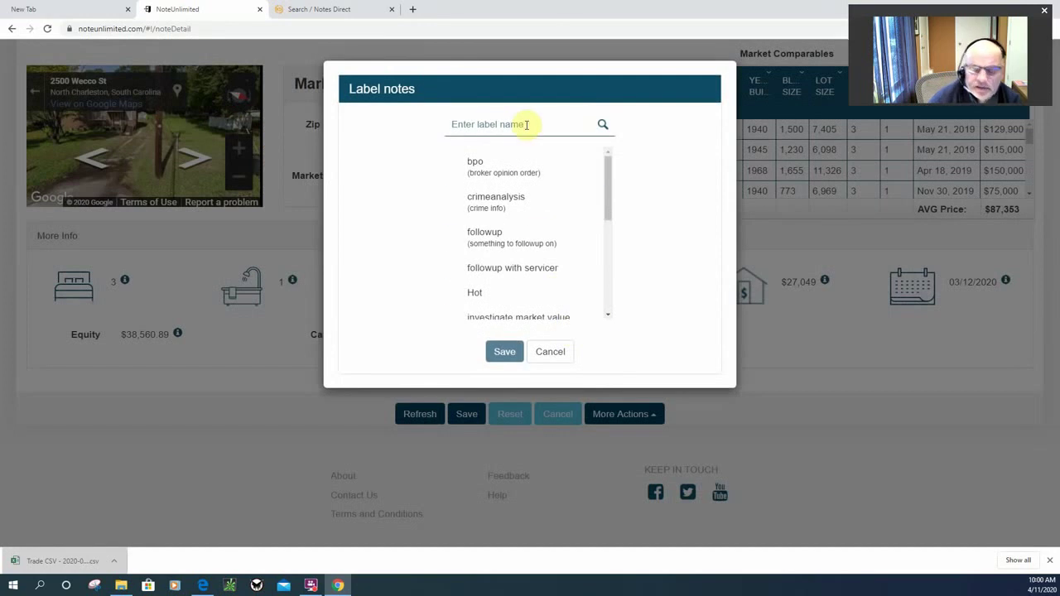
pyautogui.write('review neighborhood')
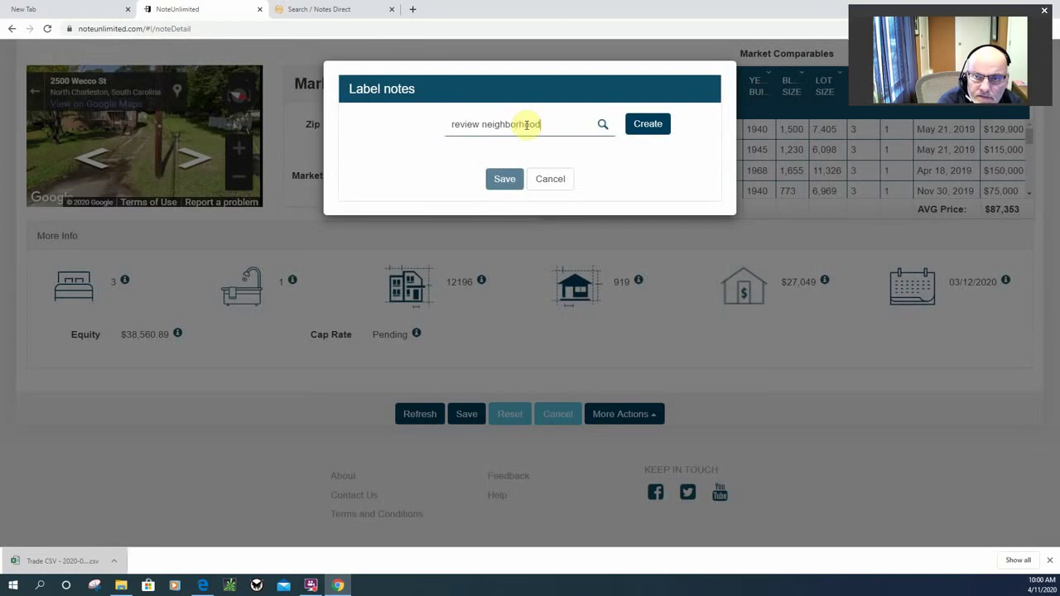
pyautogui.click(648, 131)
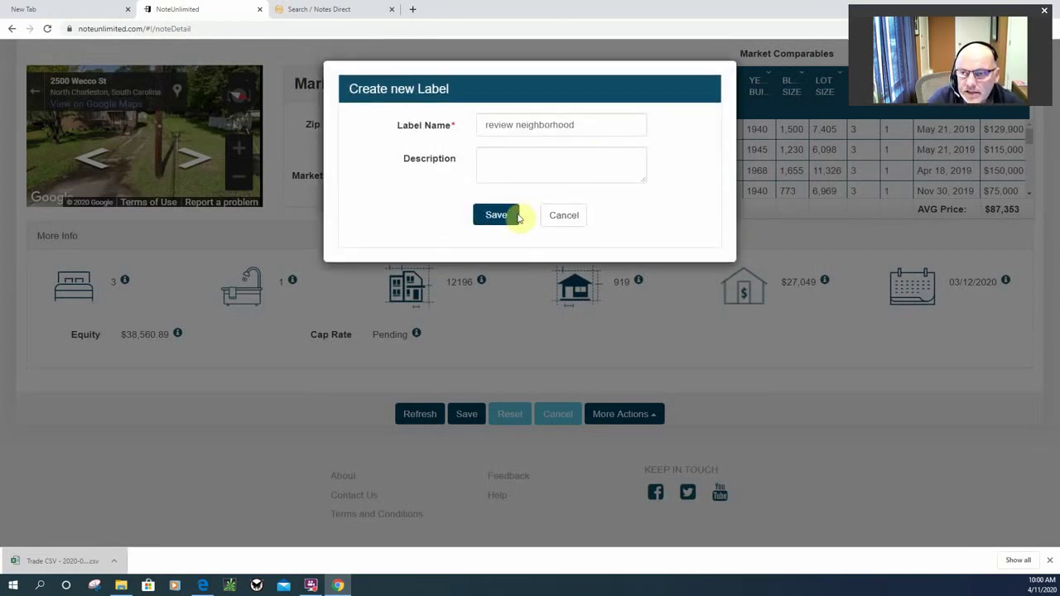
pyautogui.click(514, 217)
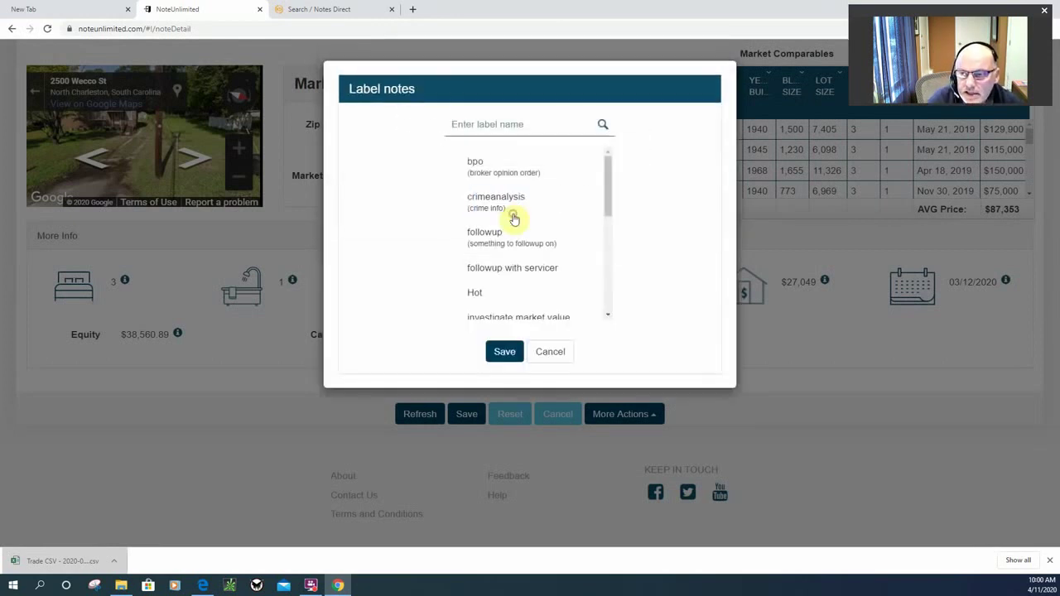
pyautogui.click(506, 354)
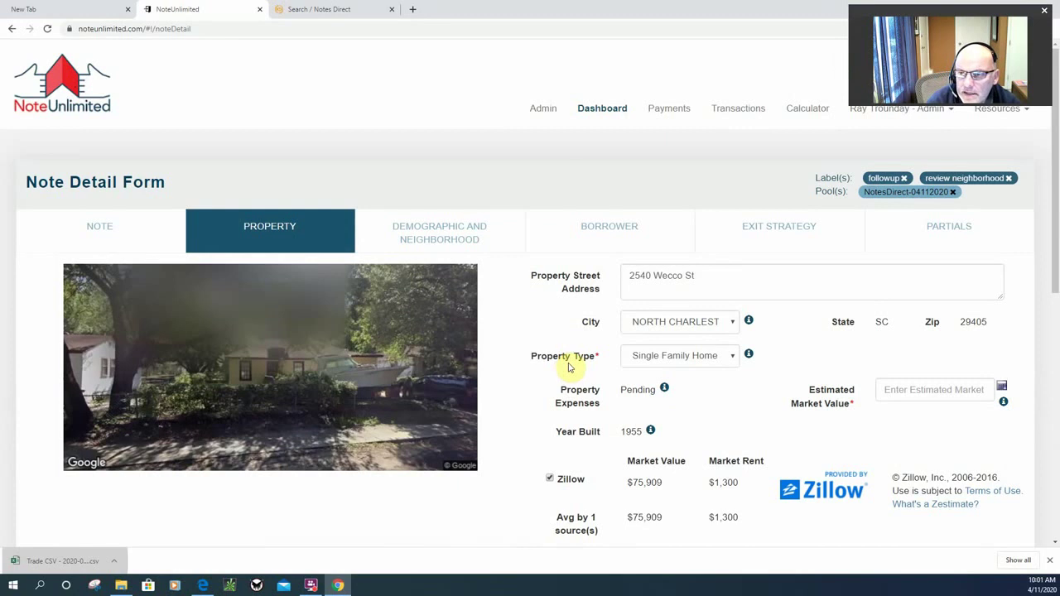
# Return to the notes dashboard and look over the remaining followup notes with their labels and ratios.
pyautogui.click(603, 115)
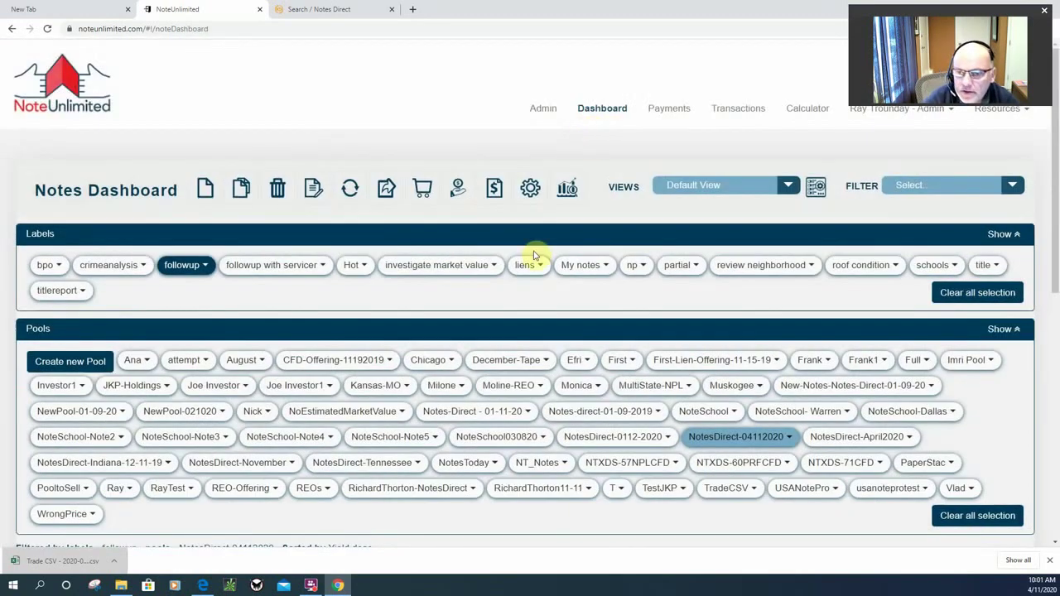
pyautogui.scroll(-5, 537, 256)
pyautogui.scroll(-2, 535, 257)
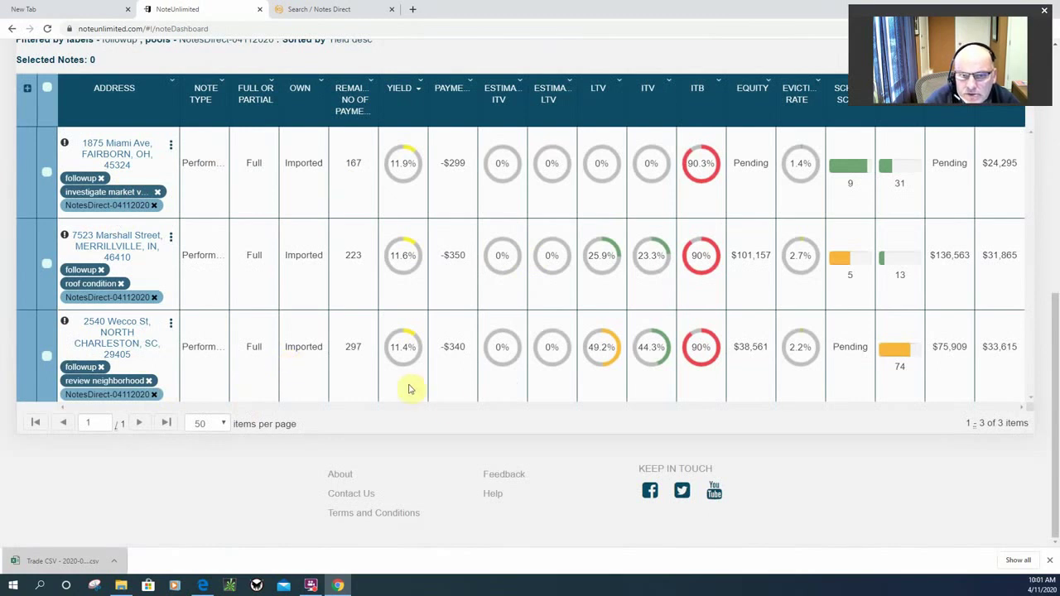
pyautogui.scroll(2, 424, 411)
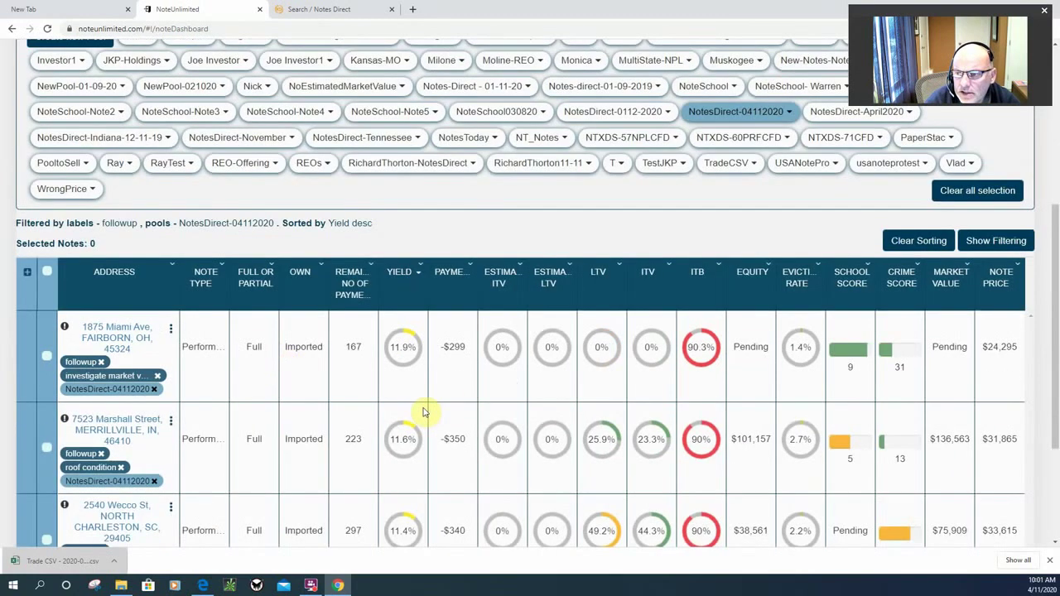
# Review the active label and pool filters and the labels and ratios of the filtered followup notes.
pyautogui.scroll(3, 424, 411)
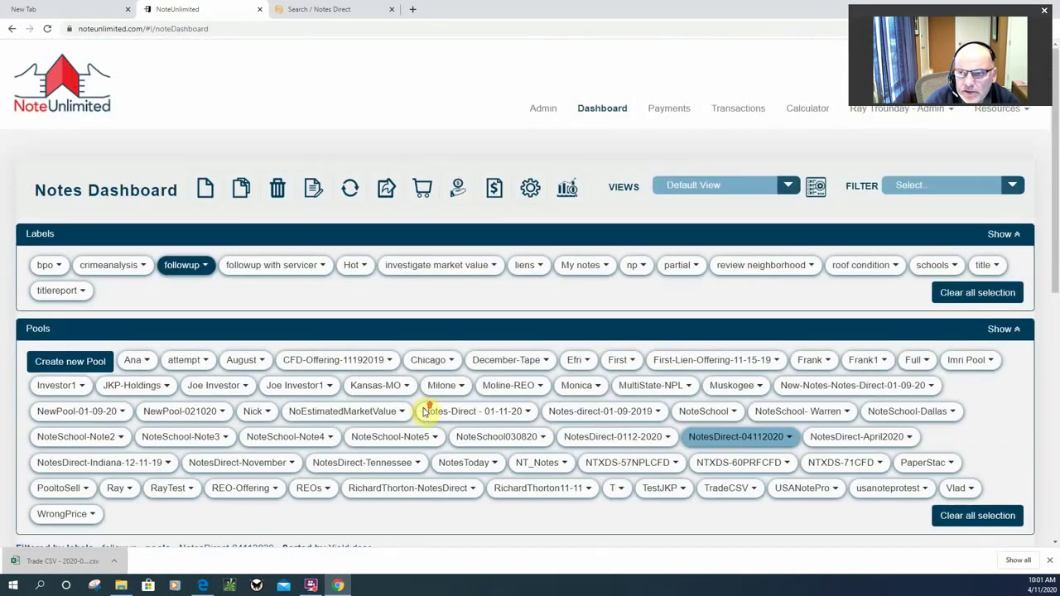
pyautogui.scroll(-3, 425, 410)
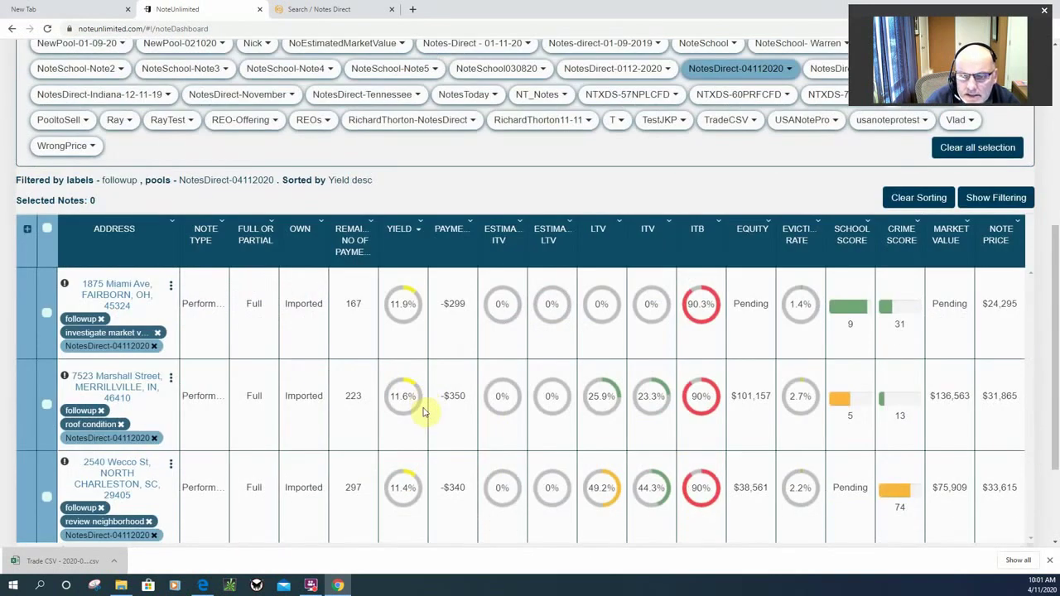
pyautogui.scroll(-2, 424, 412)
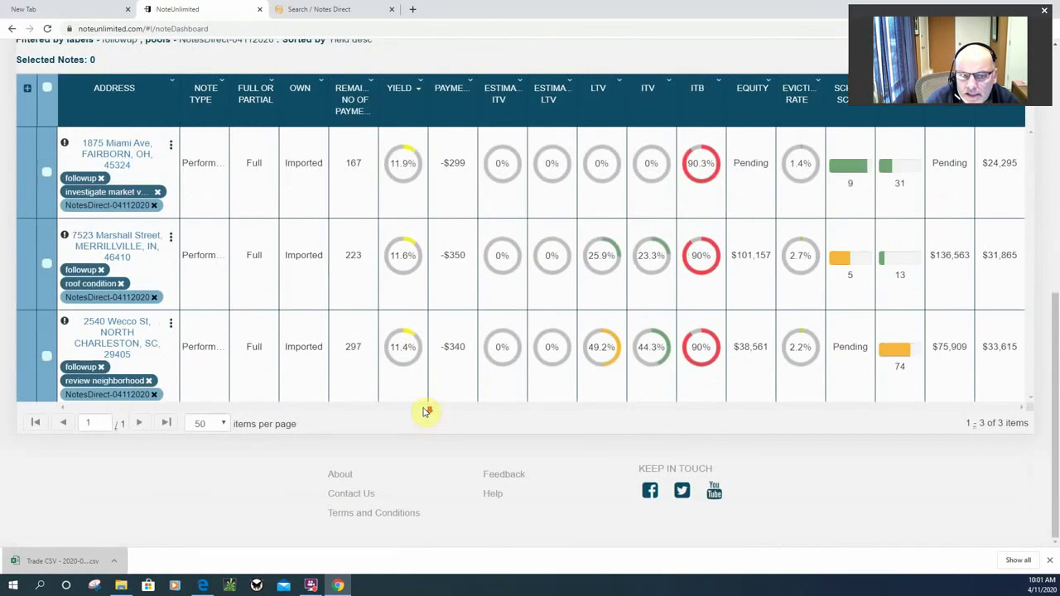
pyautogui.click(121, 284)
pyautogui.click(546, 161)
pyautogui.click(167, 245)
pyautogui.scroll(-3, 511, 316)
pyautogui.scroll(-1, 511, 316)
pyautogui.click(559, 412)
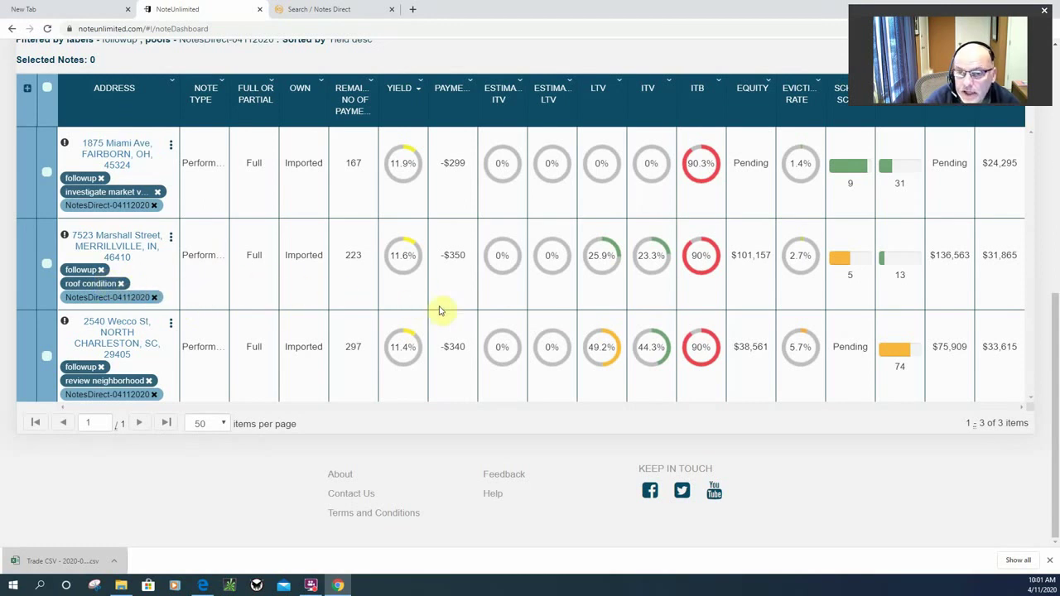
# Open the Merrillville note's details and examine its loan terms, balances, remaining payments, yield, LTV, ITV and ROI.
pyautogui.click(131, 247)
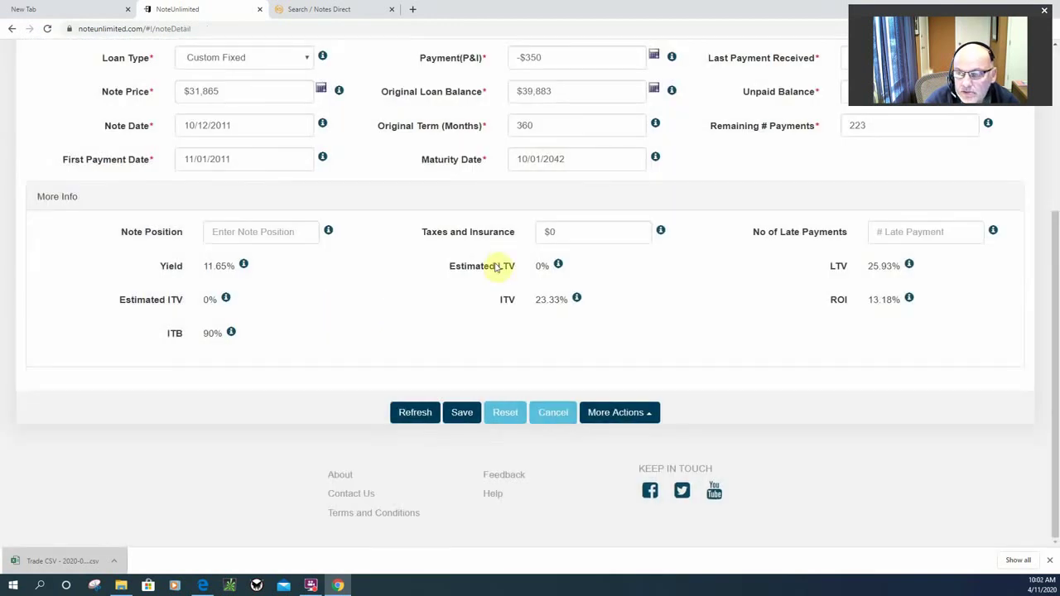
pyautogui.scroll(3, 497, 267)
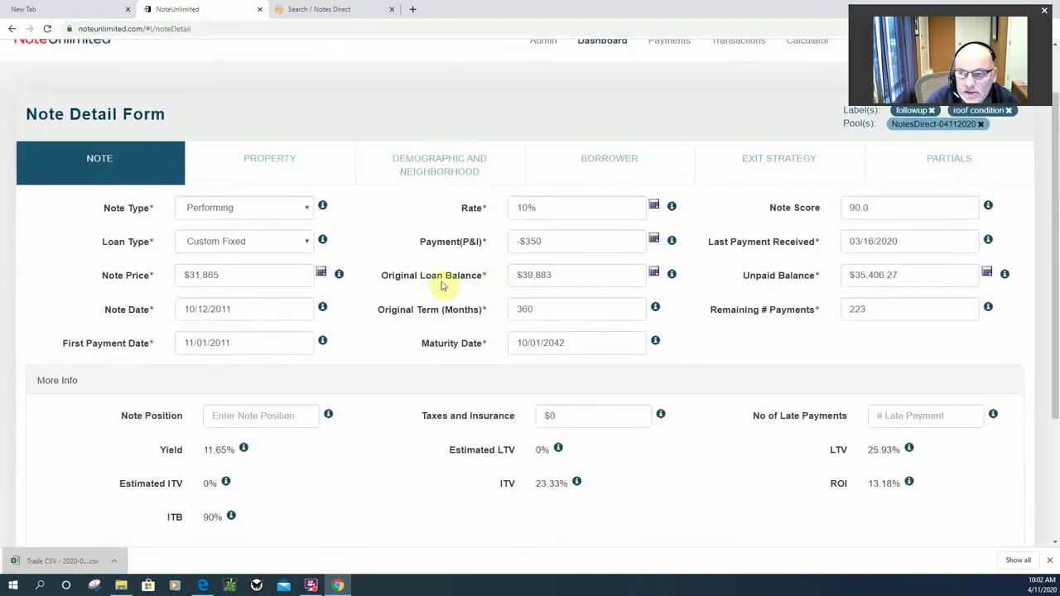
pyautogui.scroll(-2, 353, 307)
pyautogui.scroll(-1, 353, 307)
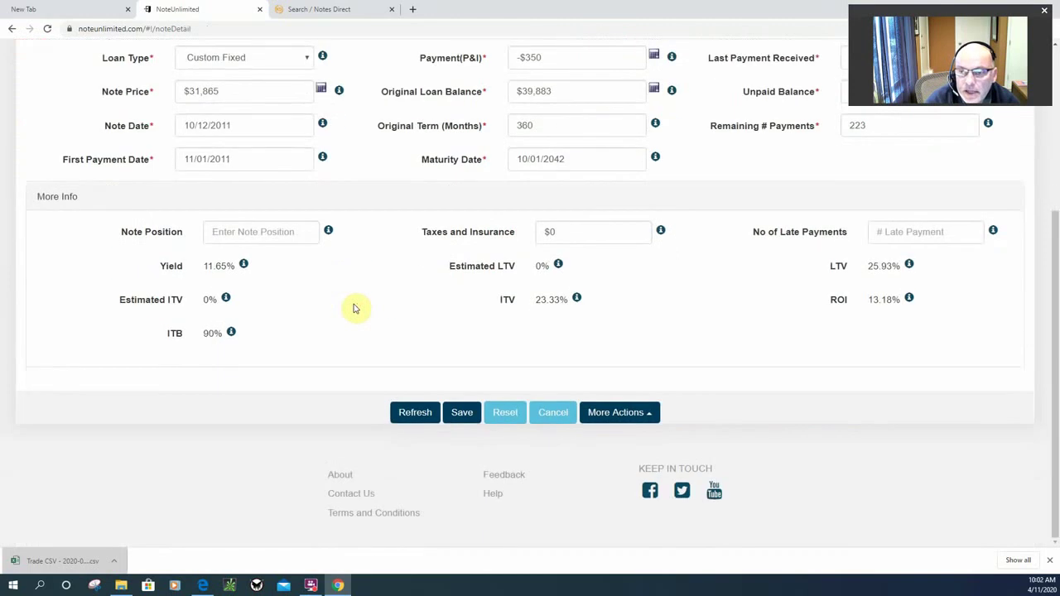
pyautogui.scroll(4, 354, 307)
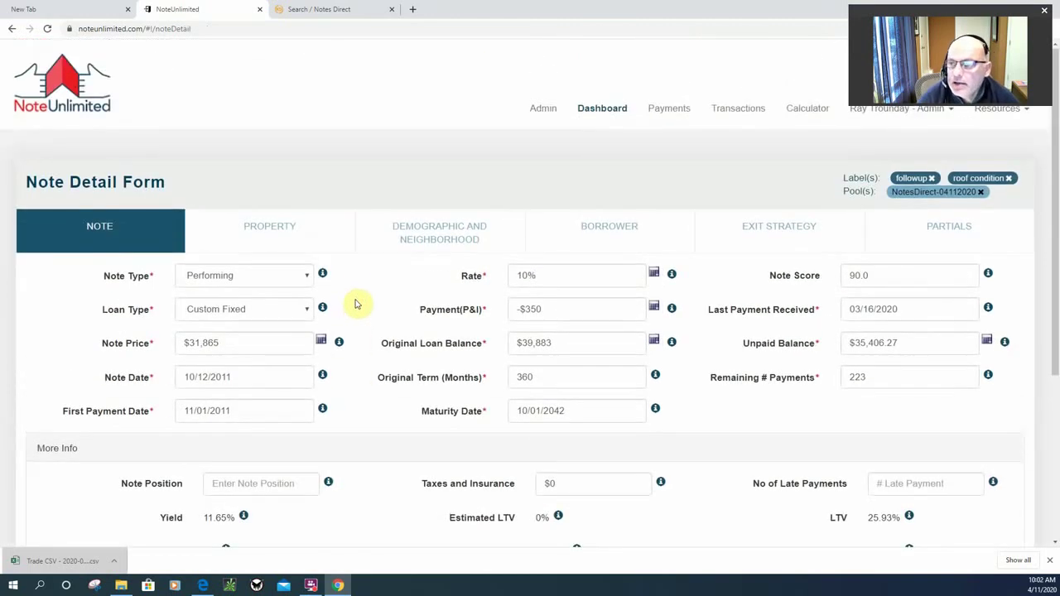